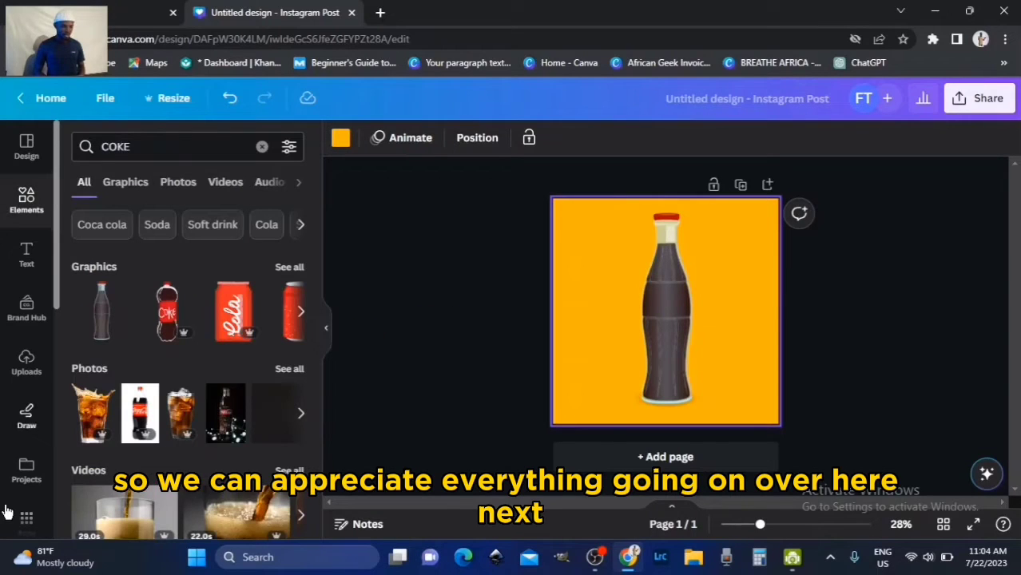
Search the Canva apps for "typecraft" and open the TypeCraft app.
left_click(25, 520)
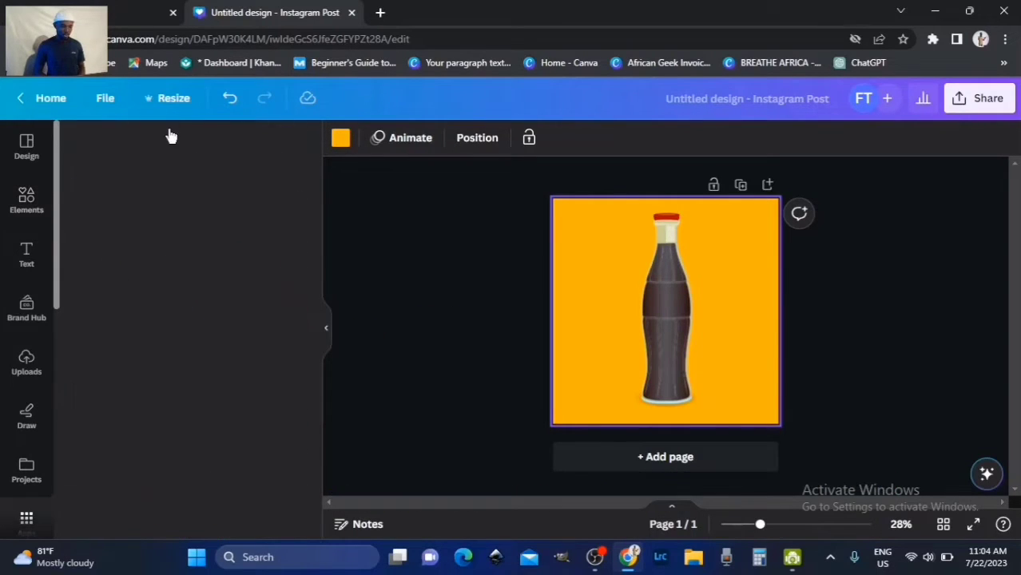
left_click(164, 147)
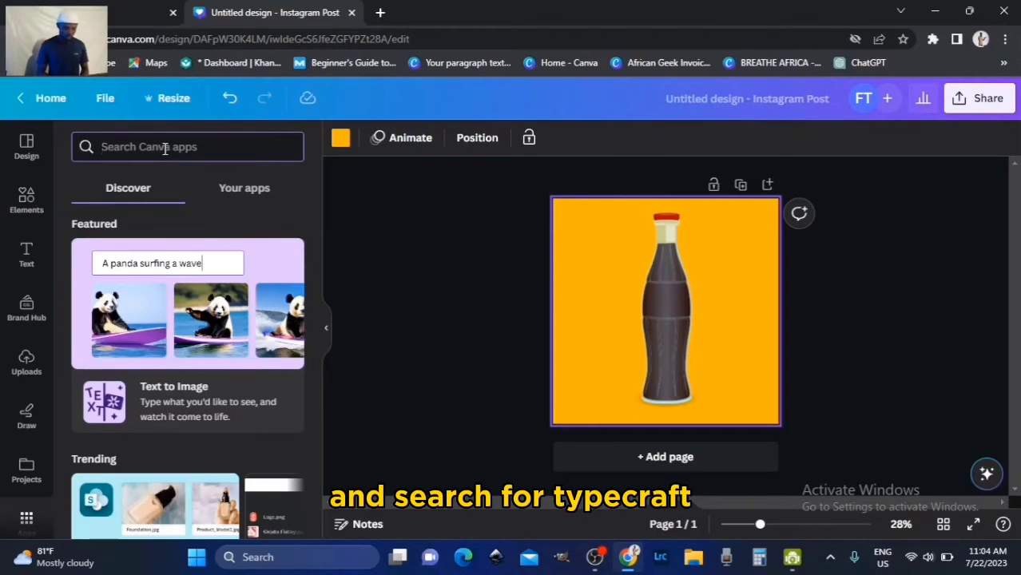
type("typecraft")
key("Return")
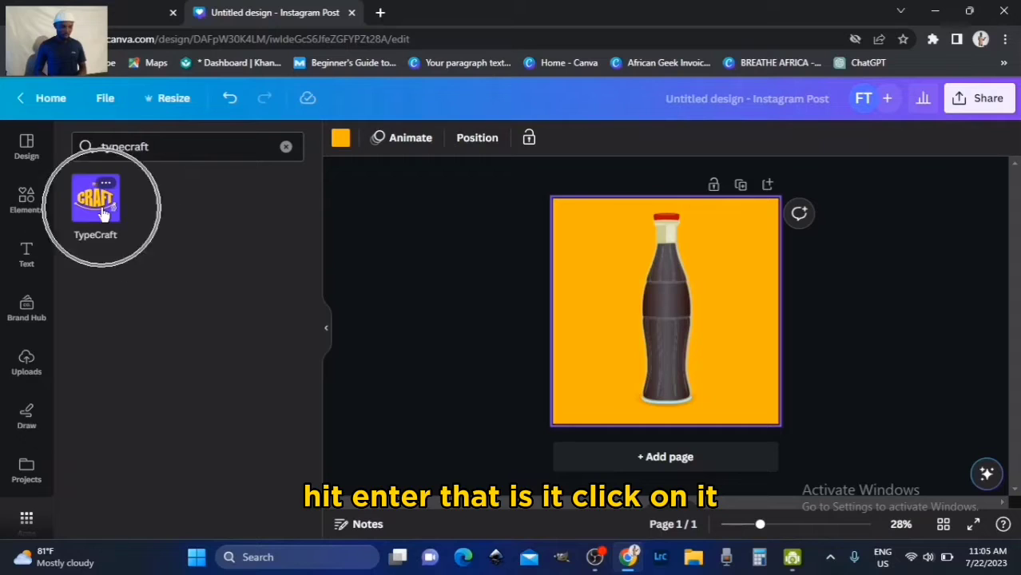
left_click(108, 212)
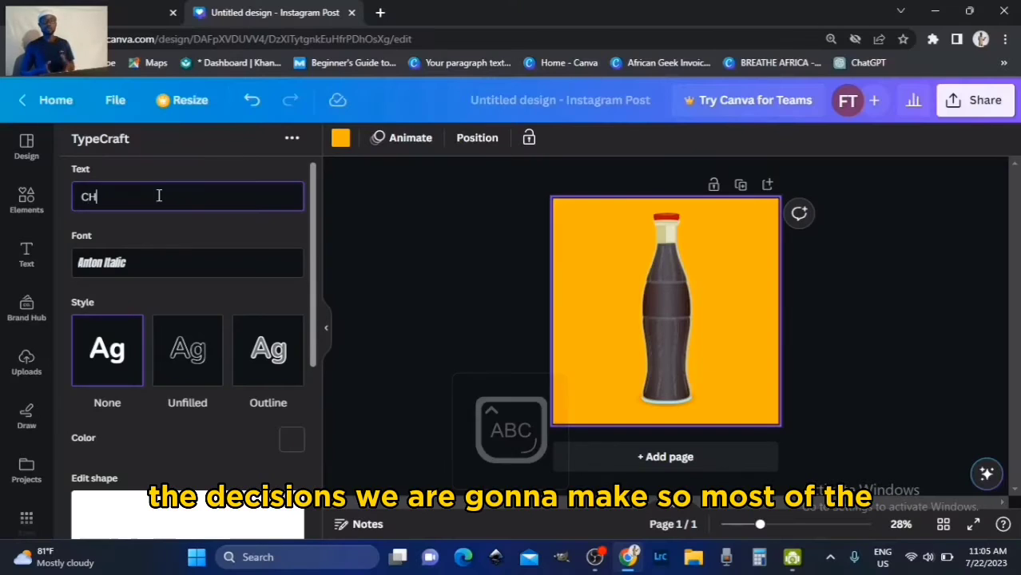
Set the TypeCraft text to CHEERS and add it to the design.
type("EER")
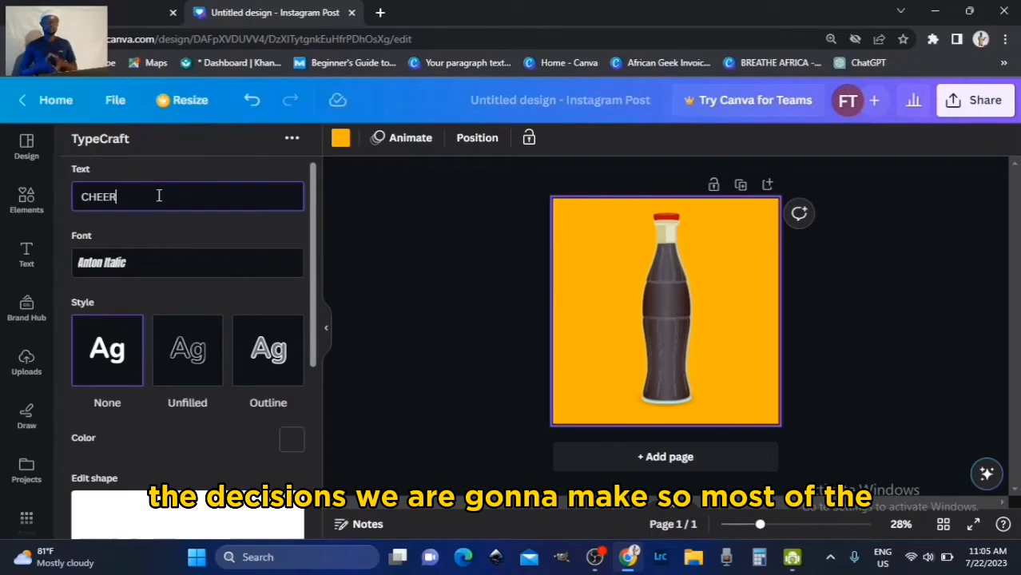
type("S")
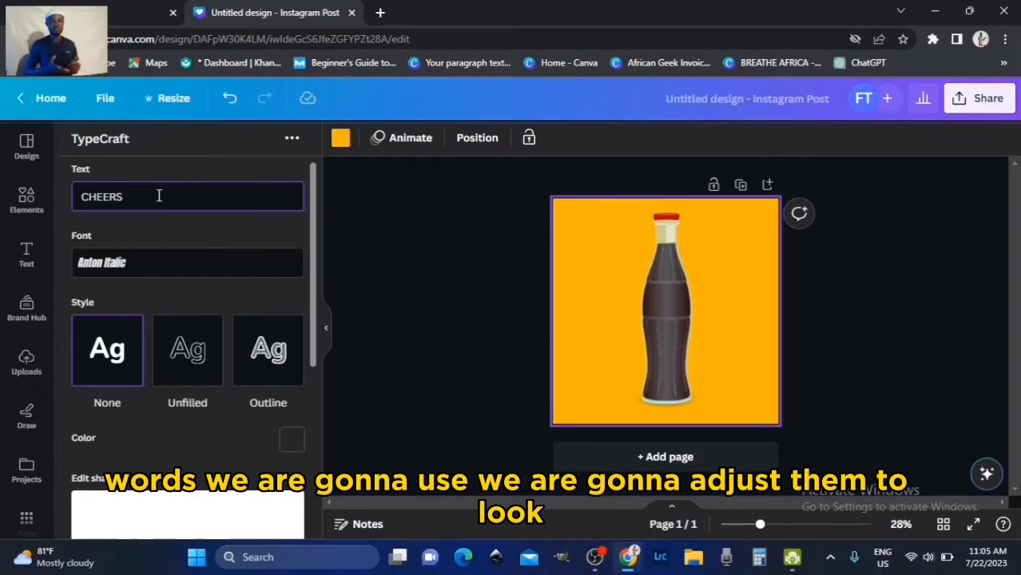
key("ctrl+z")
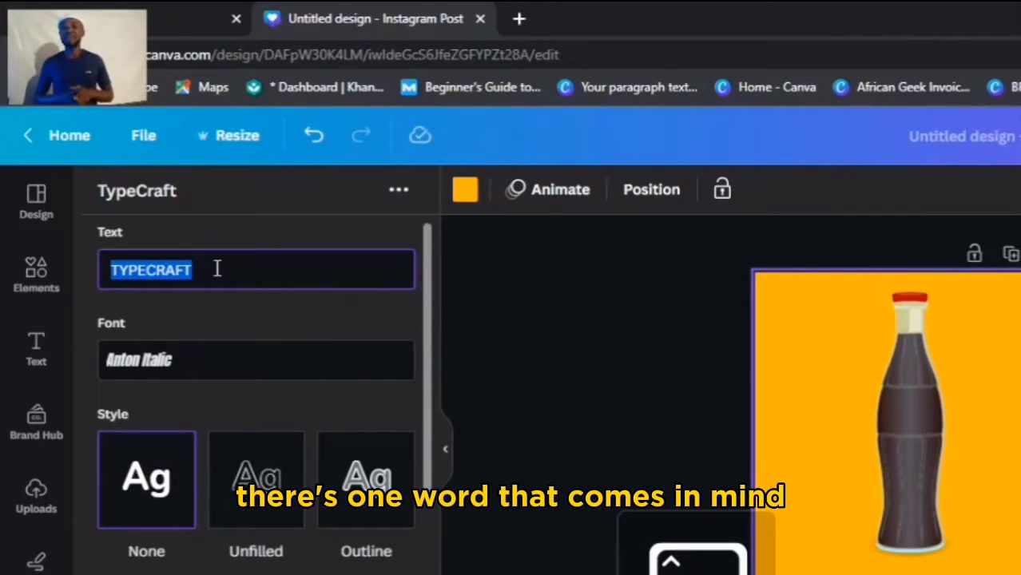
type("CHE")
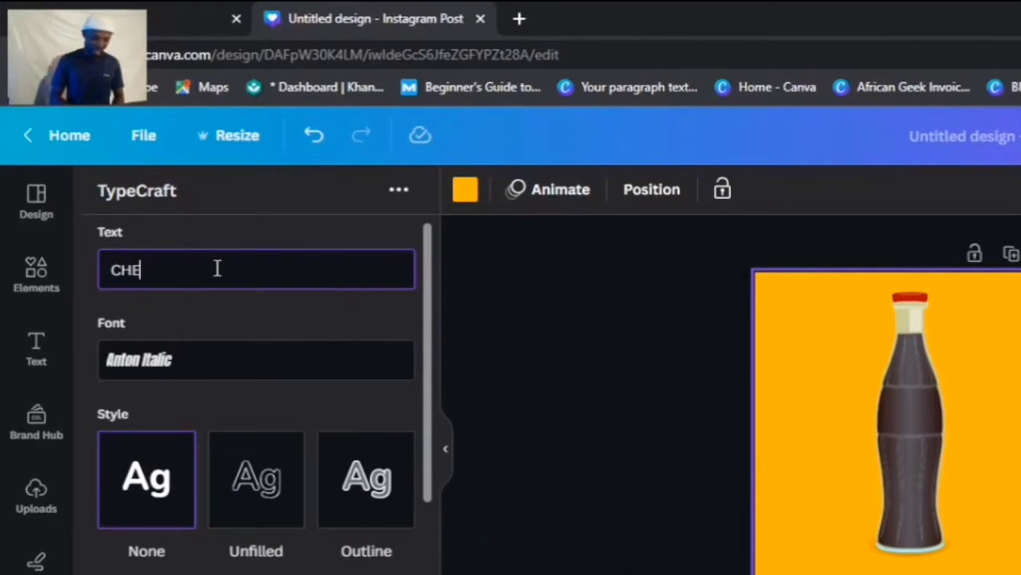
type("ERS")
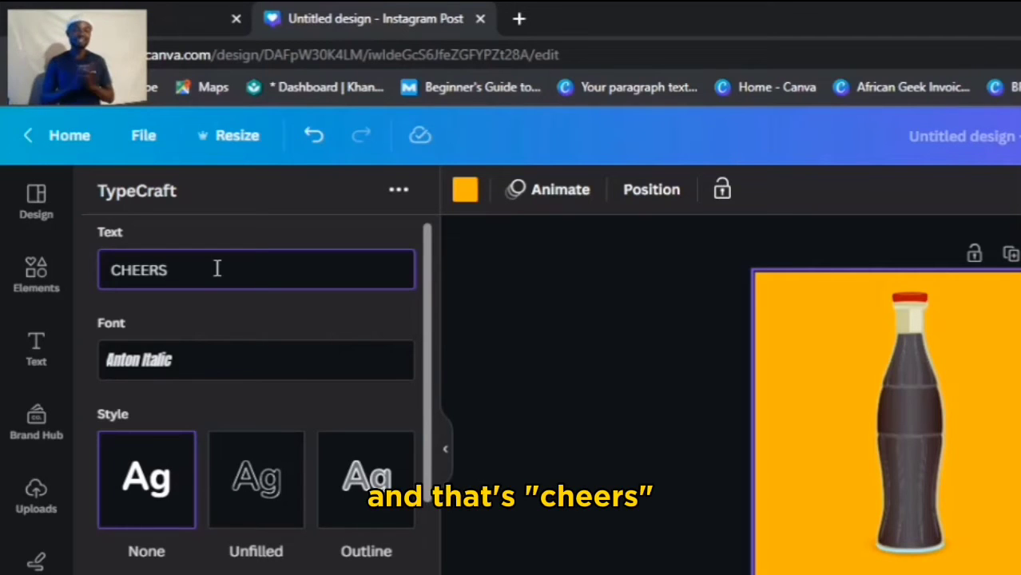
scroll(206, 376, "down", 5)
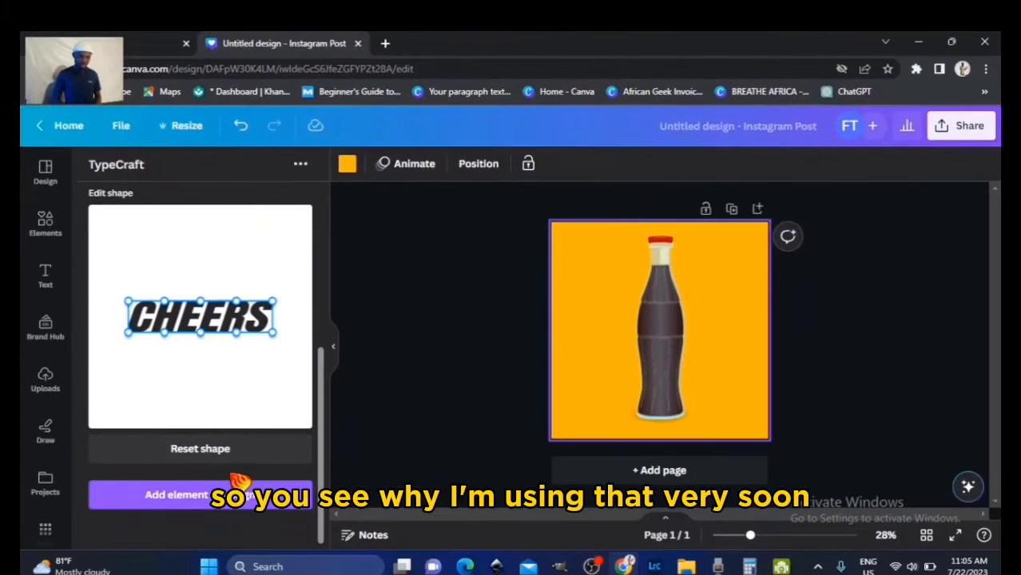
left_click(237, 484)
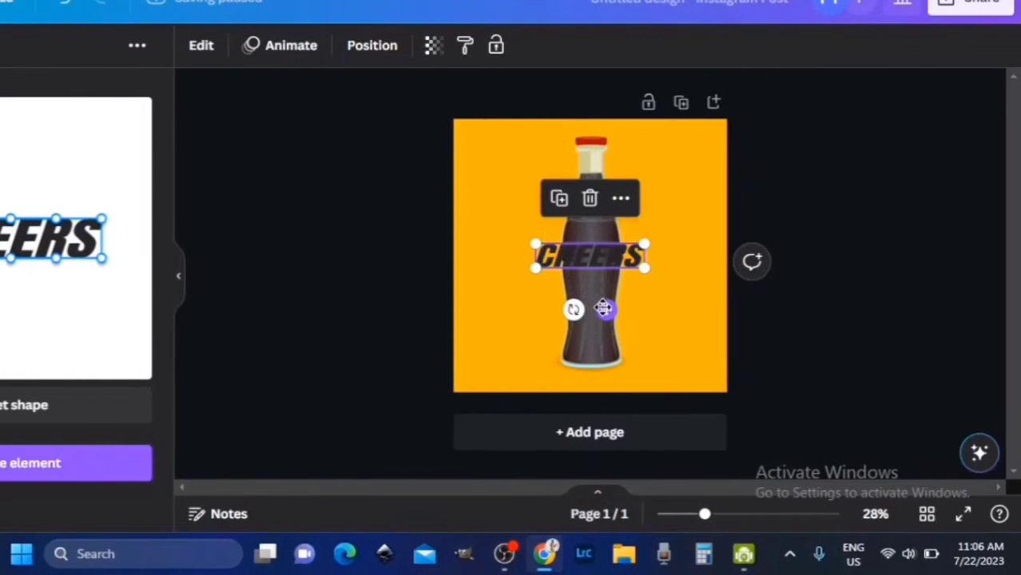
Move the CHEERS text down to the bottle's base and shrink it to the width of the bottle.
left_click_drag(603, 309, 604, 399)
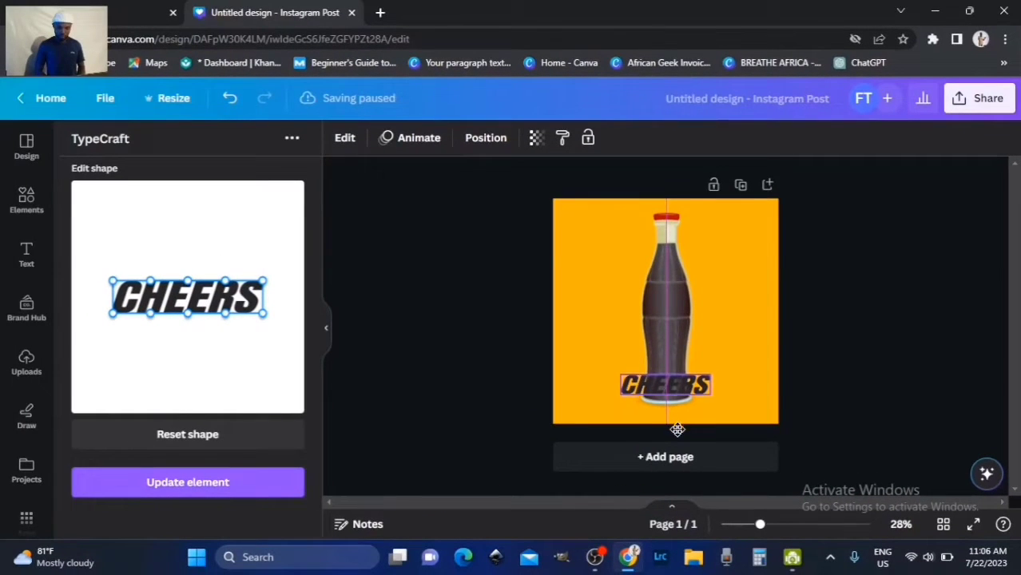
left_click_drag(677, 430, 654, 430)
scroll(671, 436, "up", 5)
scroll(689, 441, "down", 3)
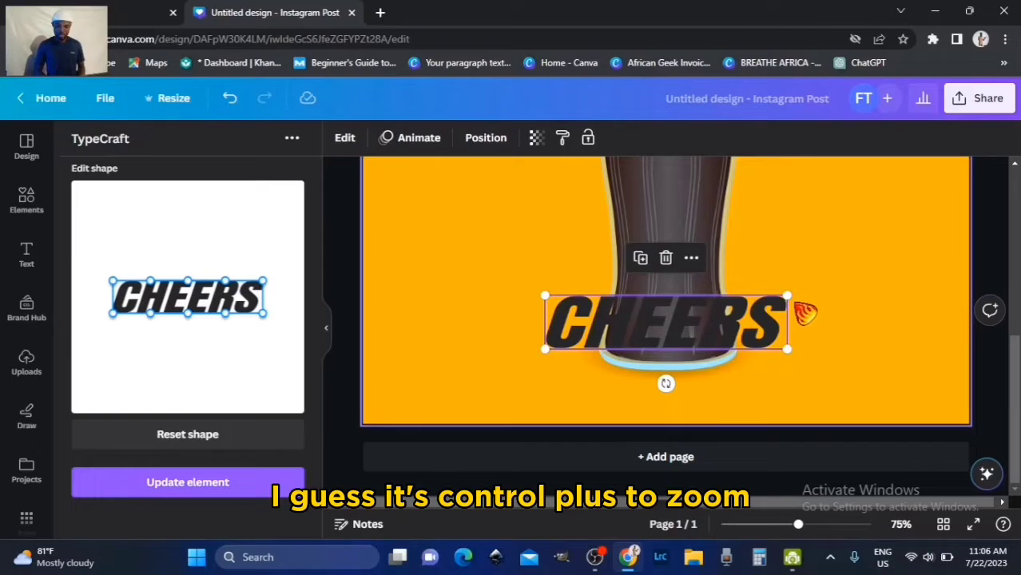
left_click_drag(788, 295, 725, 301)
left_click_drag(545, 308, 605, 323)
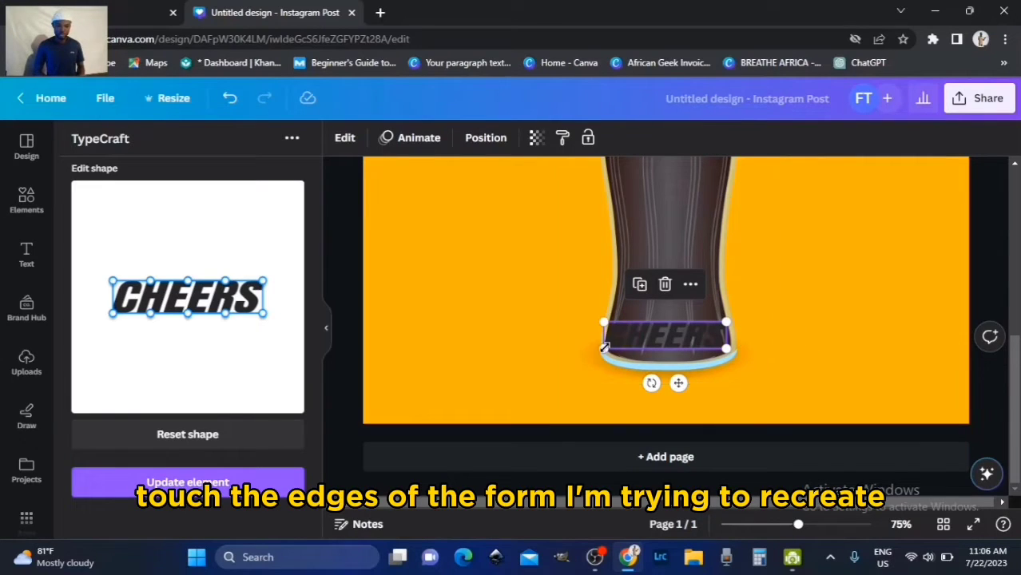
Change the CHEERS text color to white (#ffffff) and update the element on the bottle.
scroll(263, 339, "up", 4)
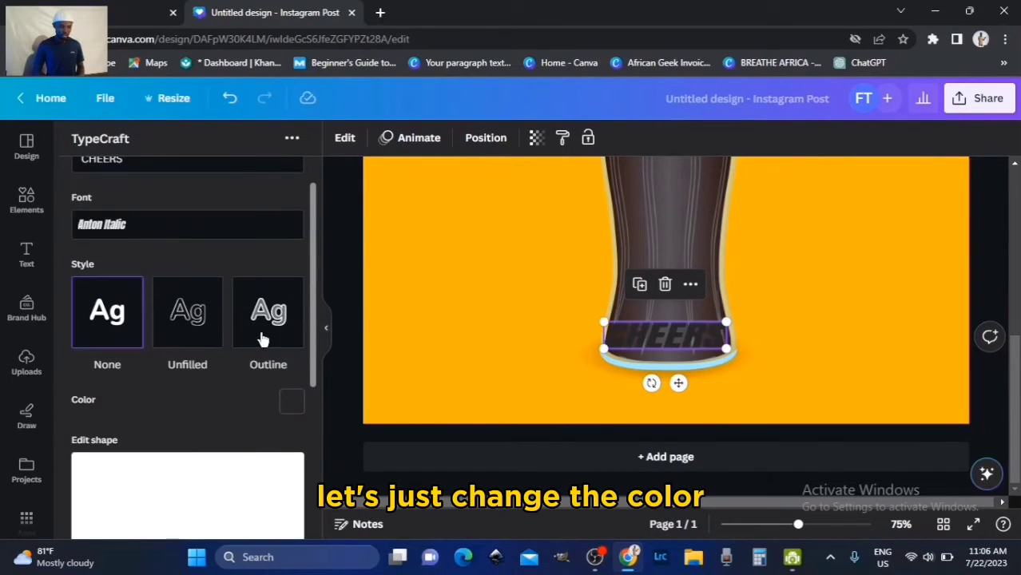
left_click(291, 406)
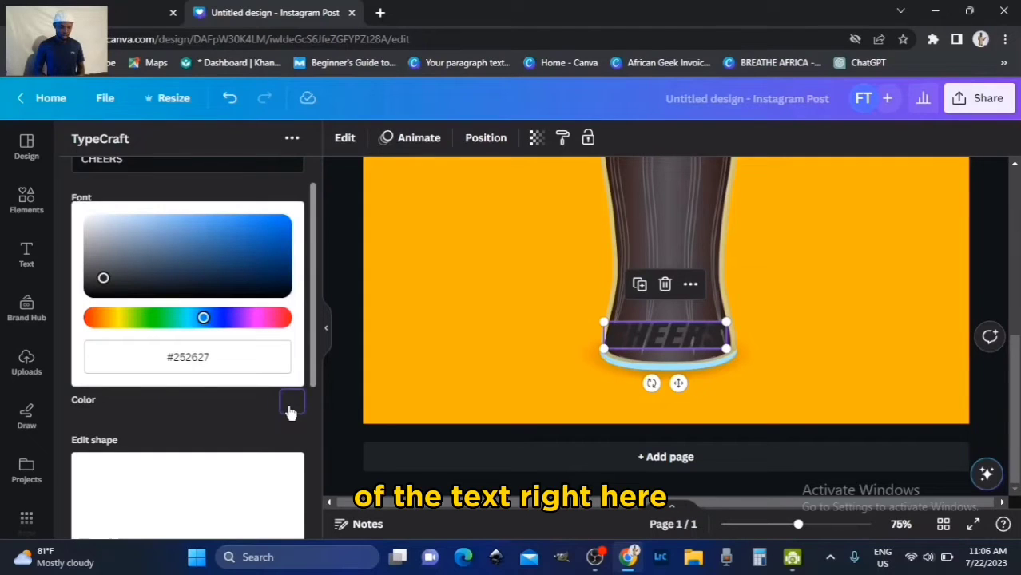
left_click(90, 220)
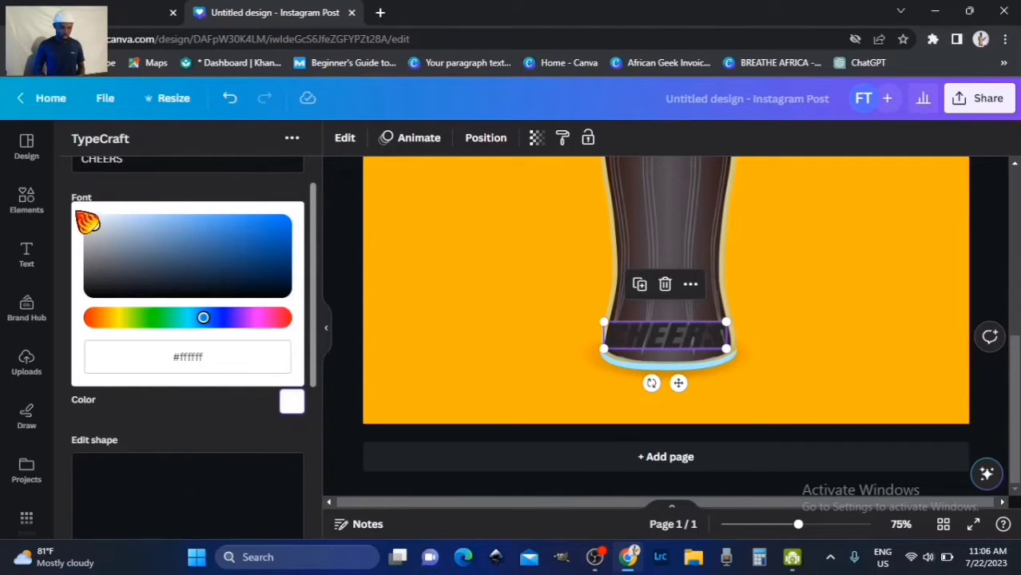
scroll(203, 505, "down", 3)
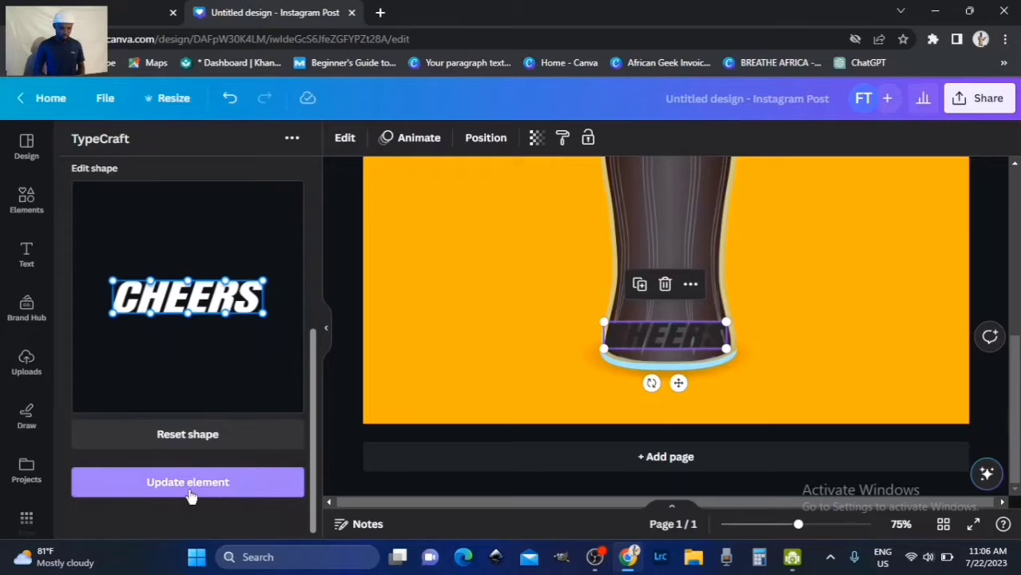
left_click(200, 483)
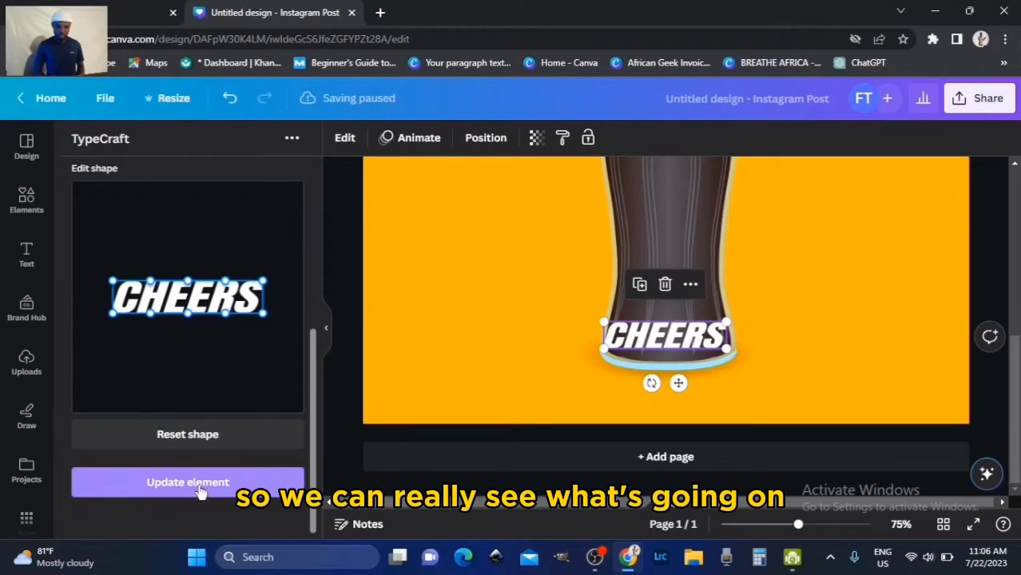
Reselect the CHEERS text and try to bow its bottom edge downward at the middle point.
left_click(773, 392)
key("ctrl+equal")
key("ctrl+equal")
key("ctrl+equal")
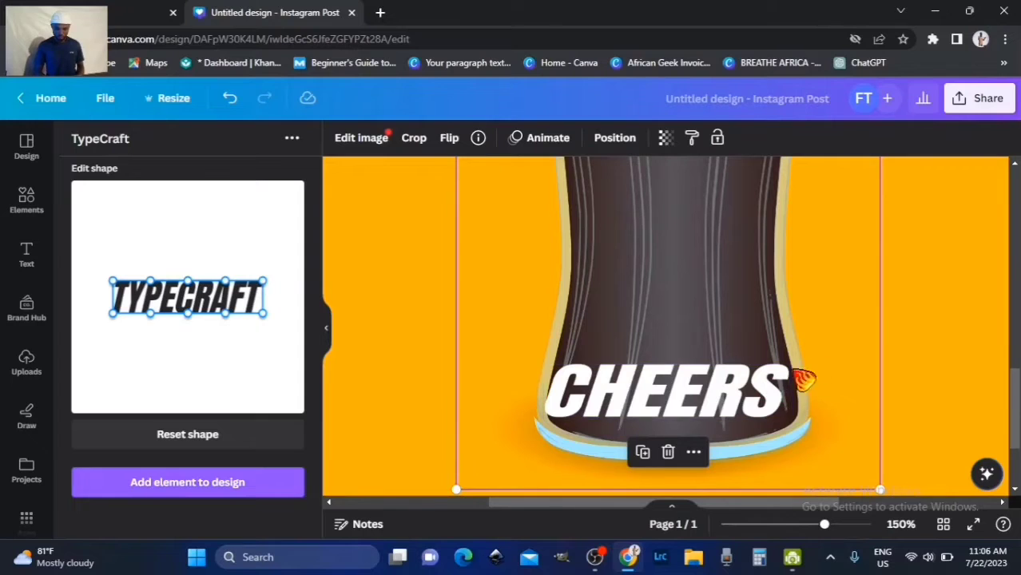
left_click(790, 389)
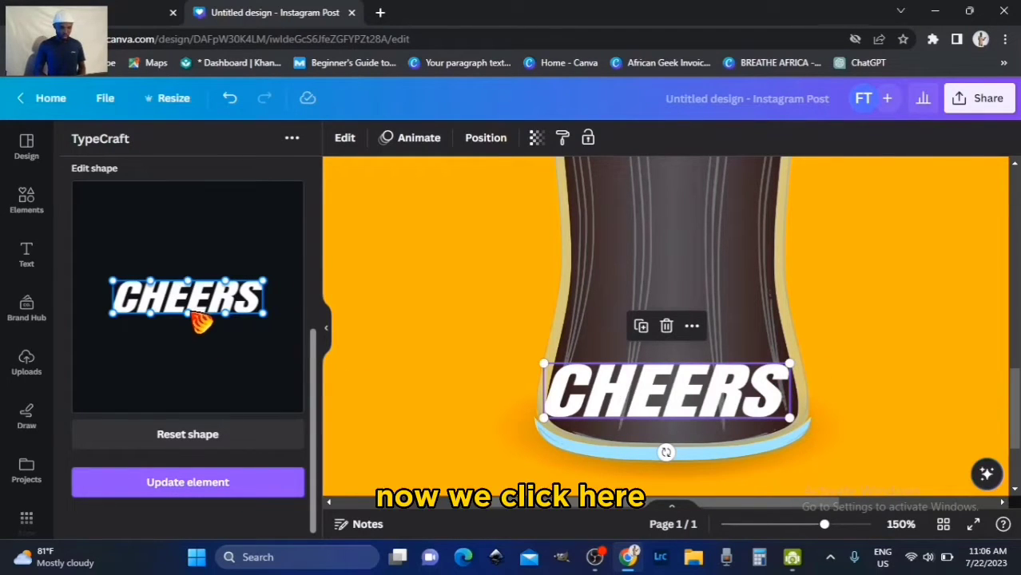
left_click_drag(195, 320, 193, 332)
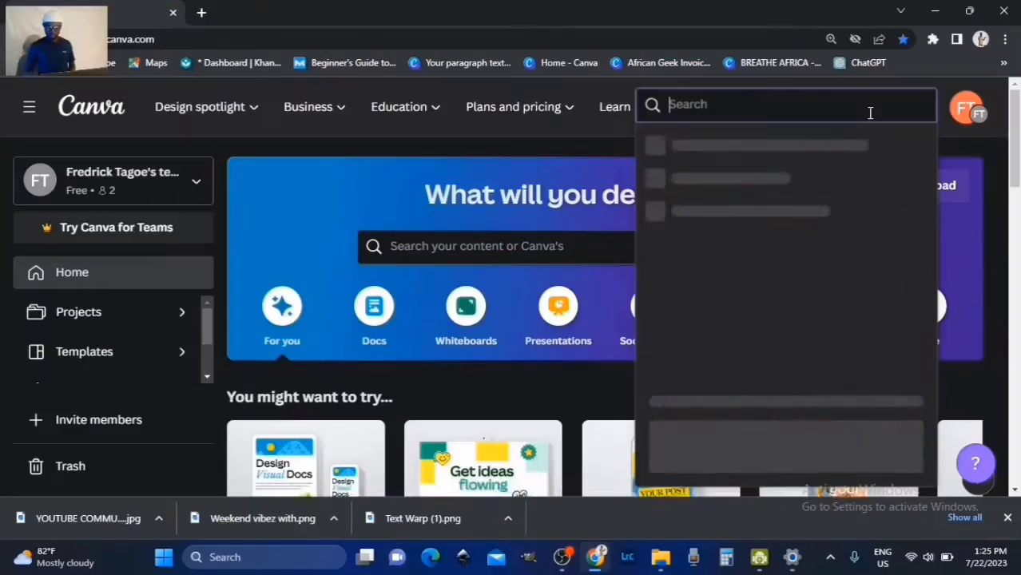
Create a new Instagram Post design and add the coke bottle graphic found by searching the elements for "coke".
left_click(791, 238)
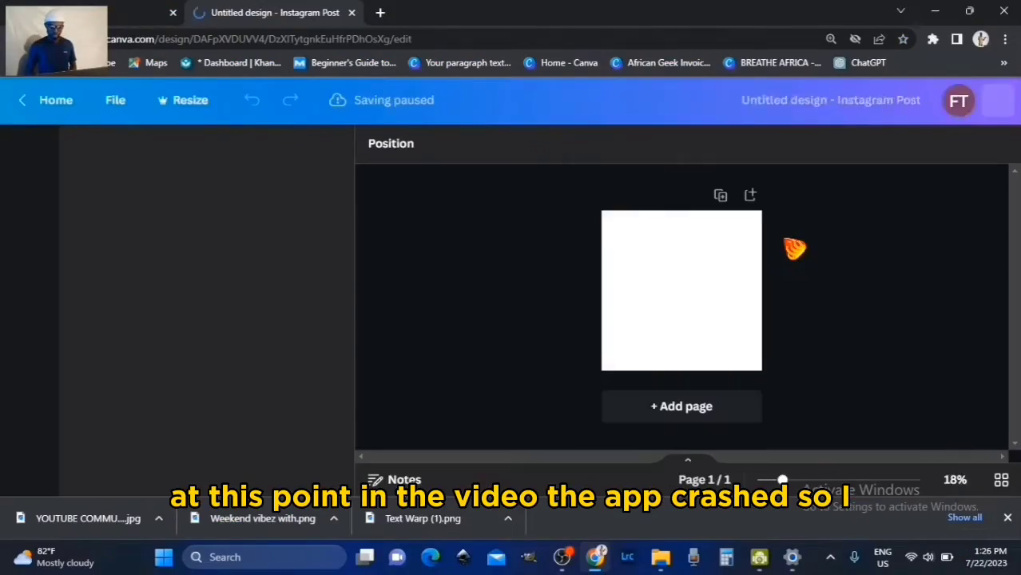
left_click(29, 212)
type("coke")
key("Return")
left_click(109, 342)
Find the TypeCraft app by searching the apps for "typecraft" and open it.
left_click(29, 359)
type("typecraft")
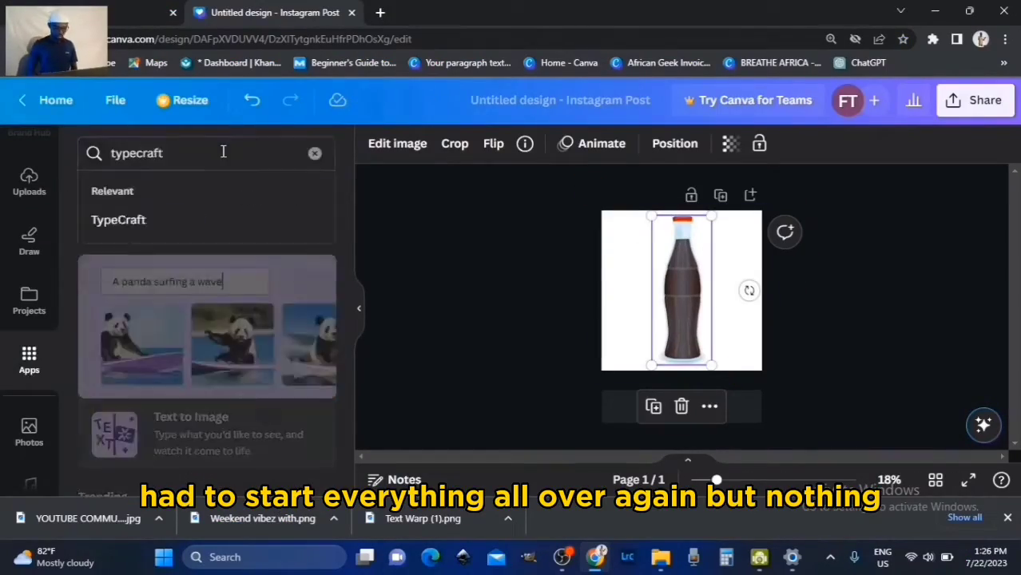
left_click(114, 219)
Add the TypeCraft text CHEERS to the design and change its color to yellow.
double_click(169, 208)
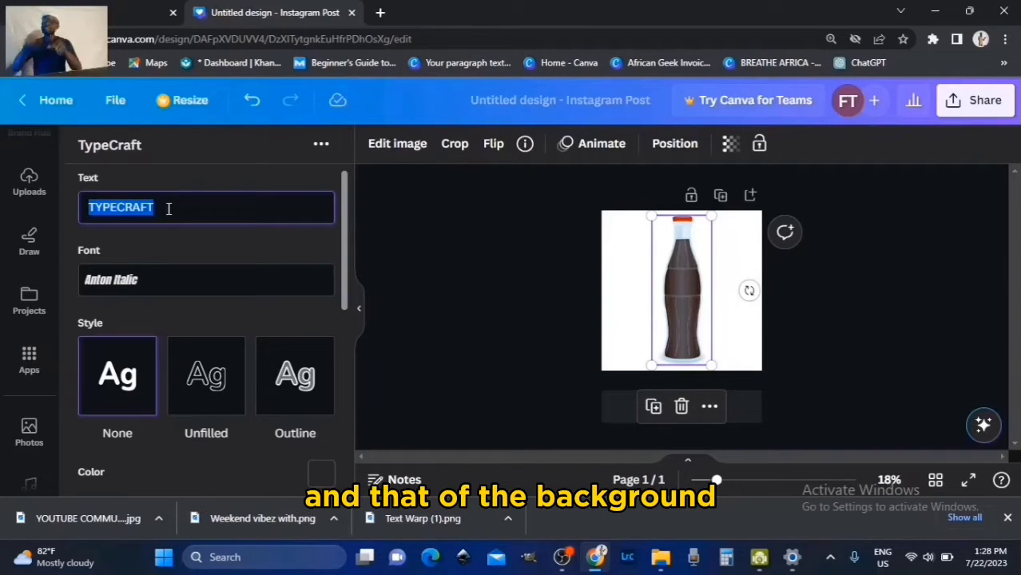
key("Caps_Lock")
type("CHEERS")
scroll(221, 448, "down", 5)
left_click(221, 448)
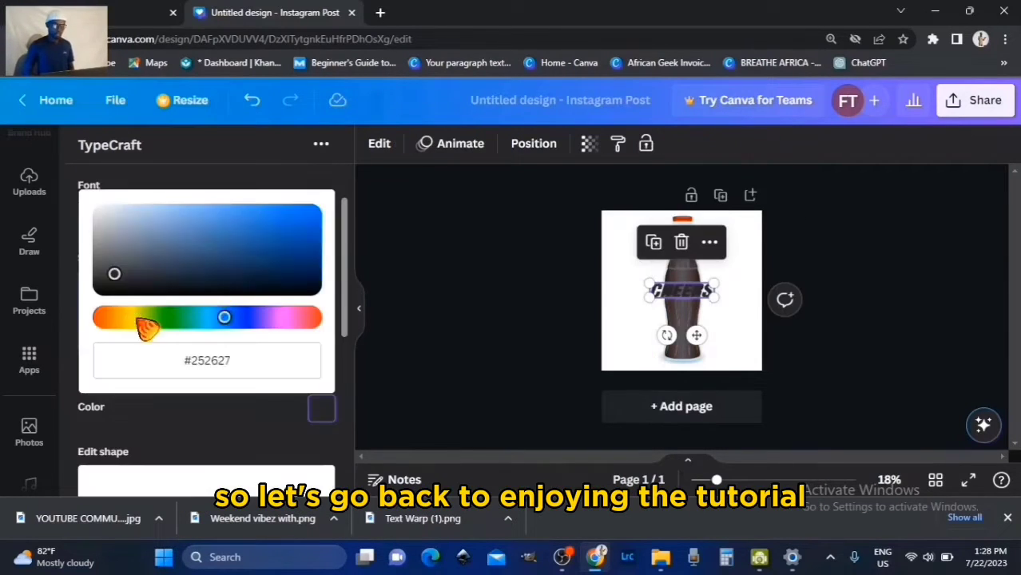
left_click(144, 326)
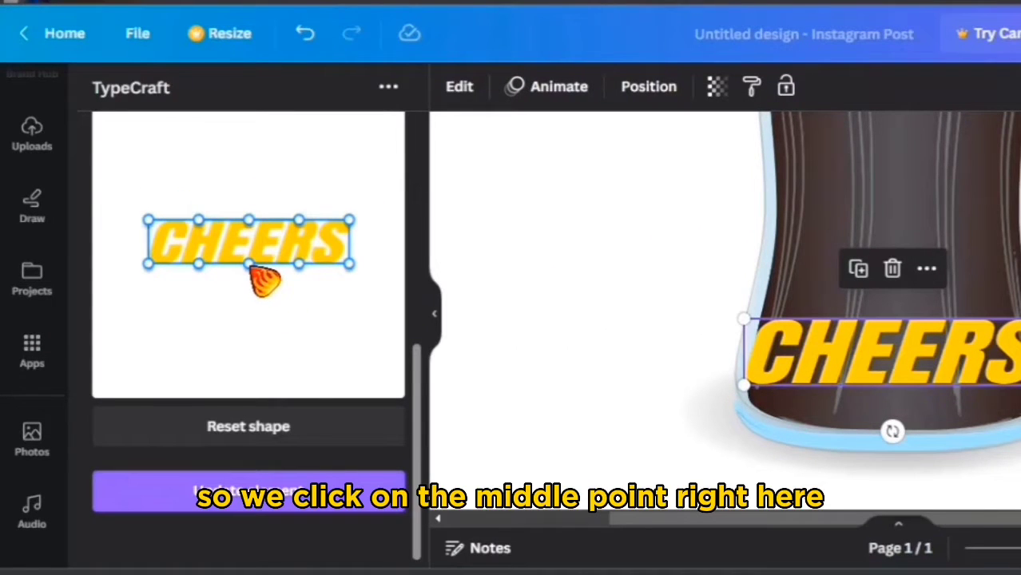
Bow the bottom edge of CHEERS downward at its middle, lower its bottom-right corner, and update the element.
left_click_drag(252, 266, 251, 294)
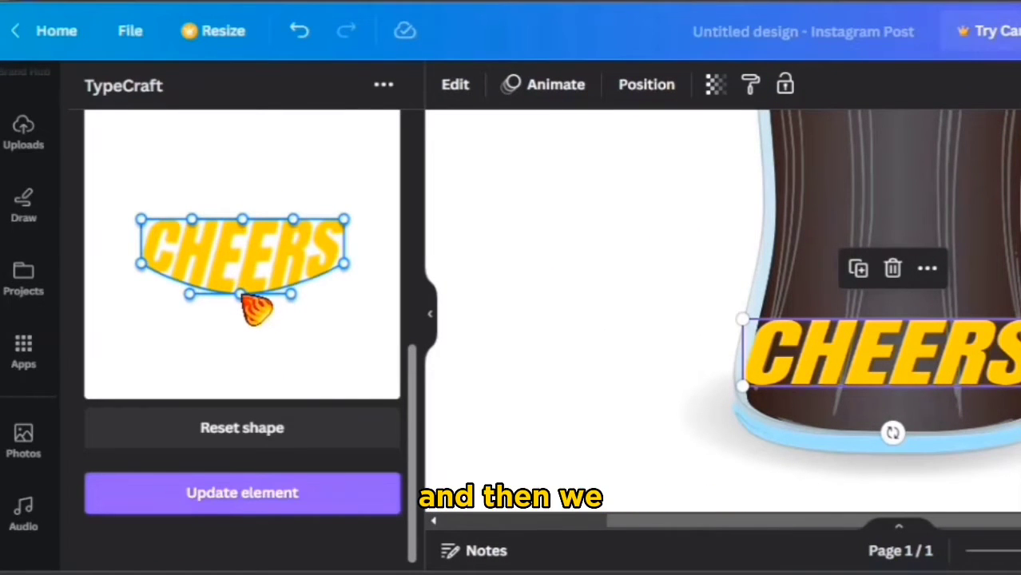
left_click(255, 498)
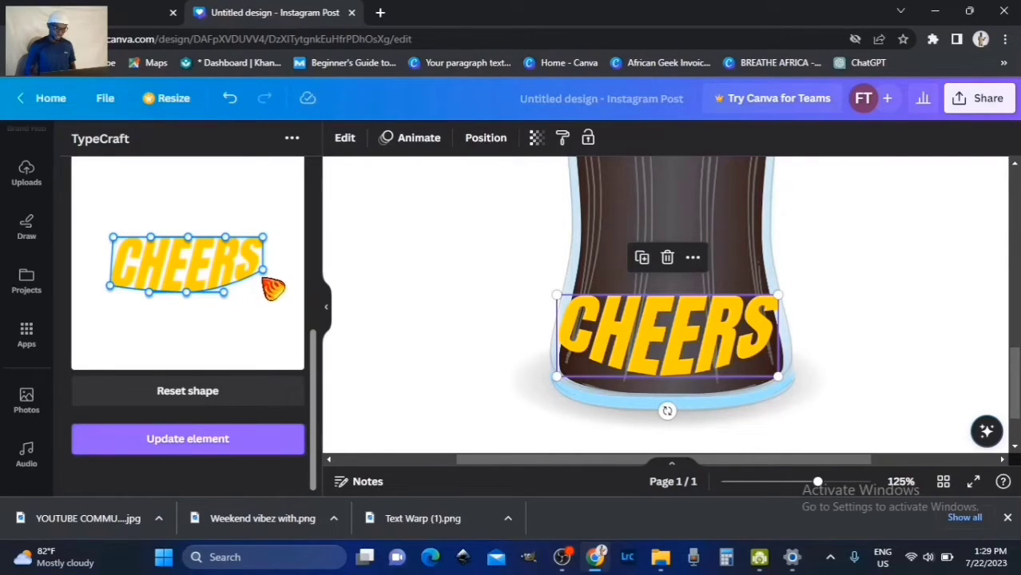
left_click_drag(273, 280, 272, 297)
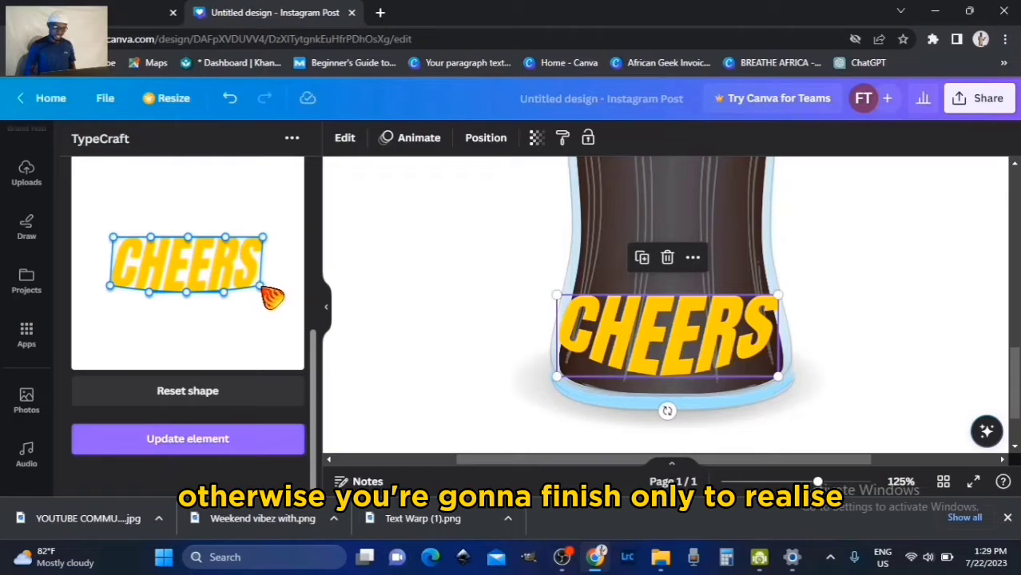
left_click(226, 452)
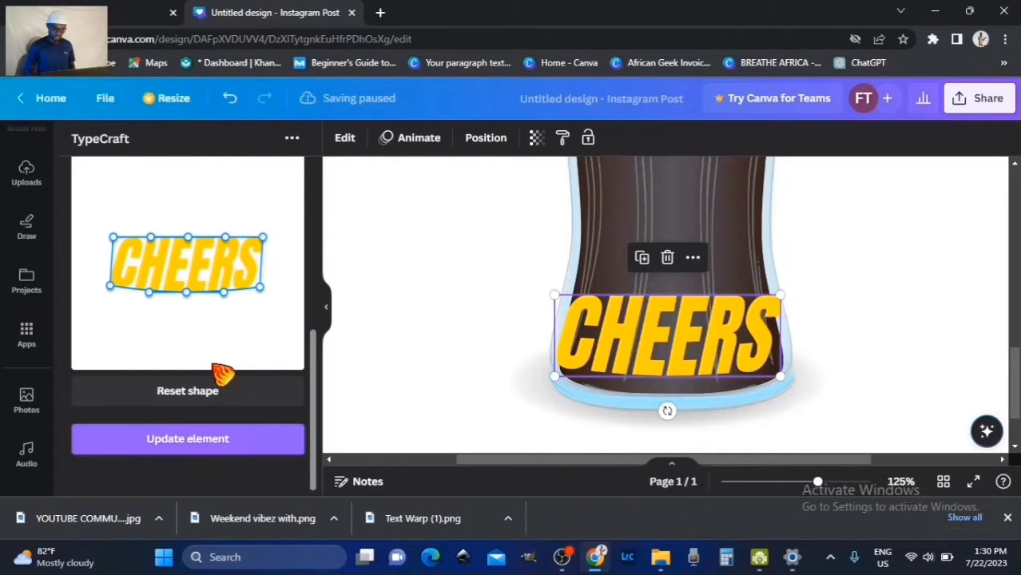
Deepen the bottom curve of CHEERS, pull its bottom corners lower to follow the bottle's base, and update the element.
left_click_drag(187, 294, 187, 311)
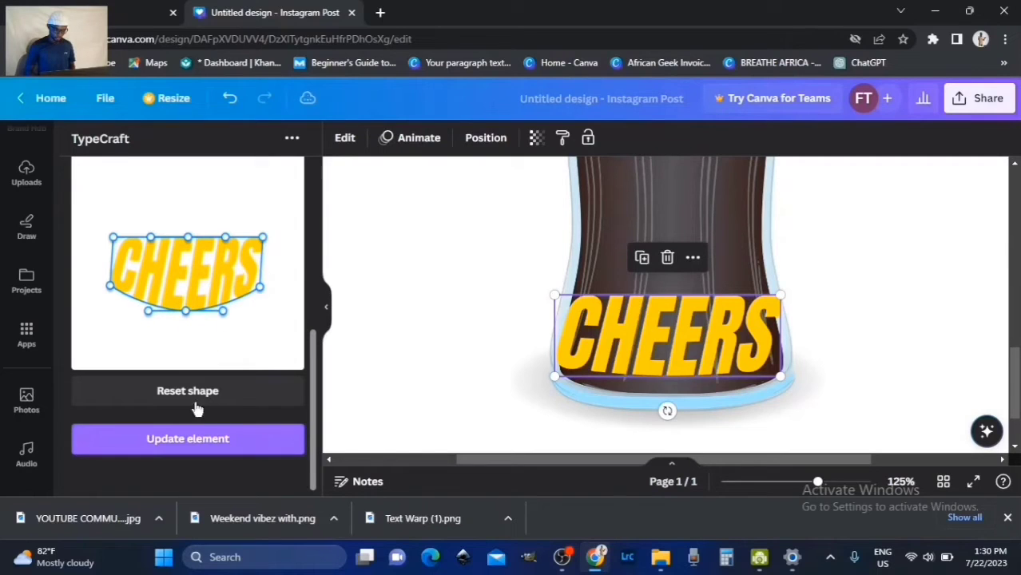
left_click(199, 444)
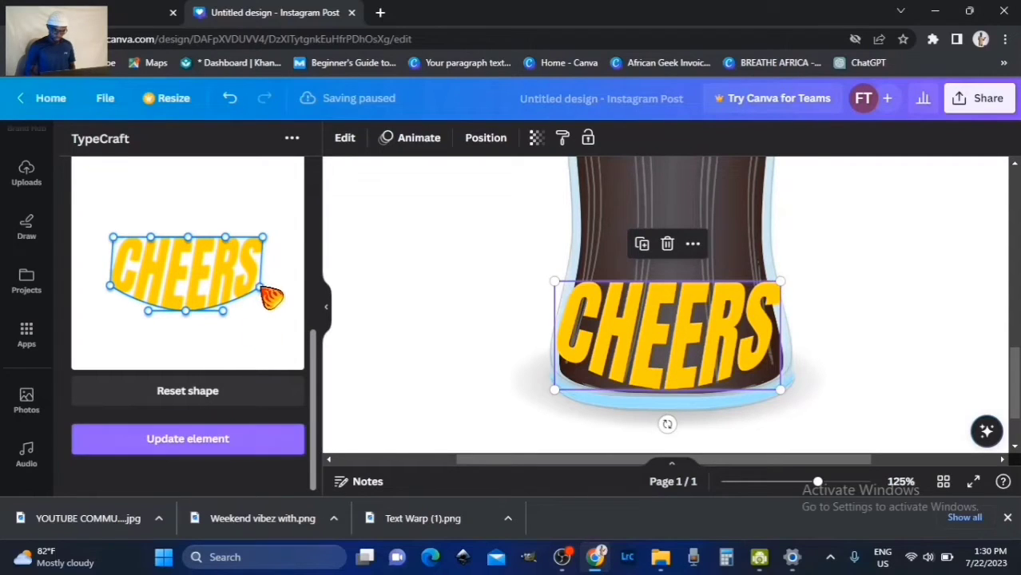
left_click_drag(262, 286, 268, 298)
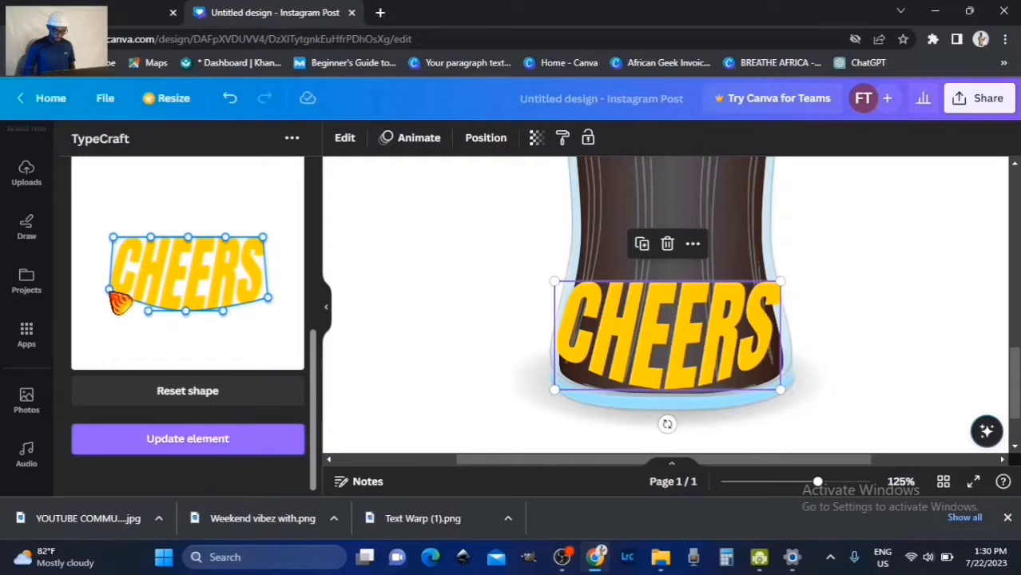
left_click(142, 440)
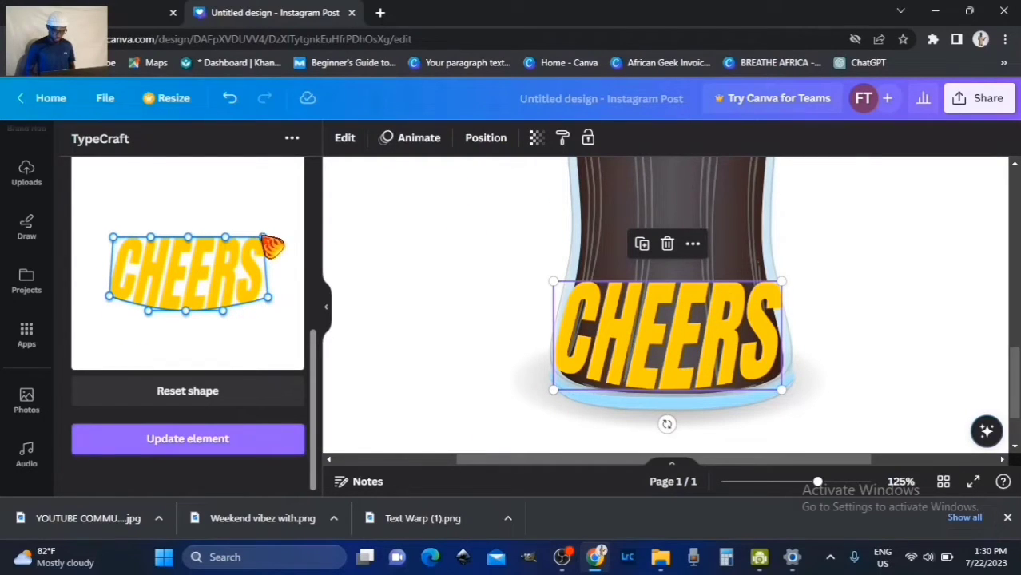
Move the top-right corner of the CHEERS shape inward and slightly upward, and update the element.
left_click_drag(272, 246, 261, 241)
left_click(233, 445)
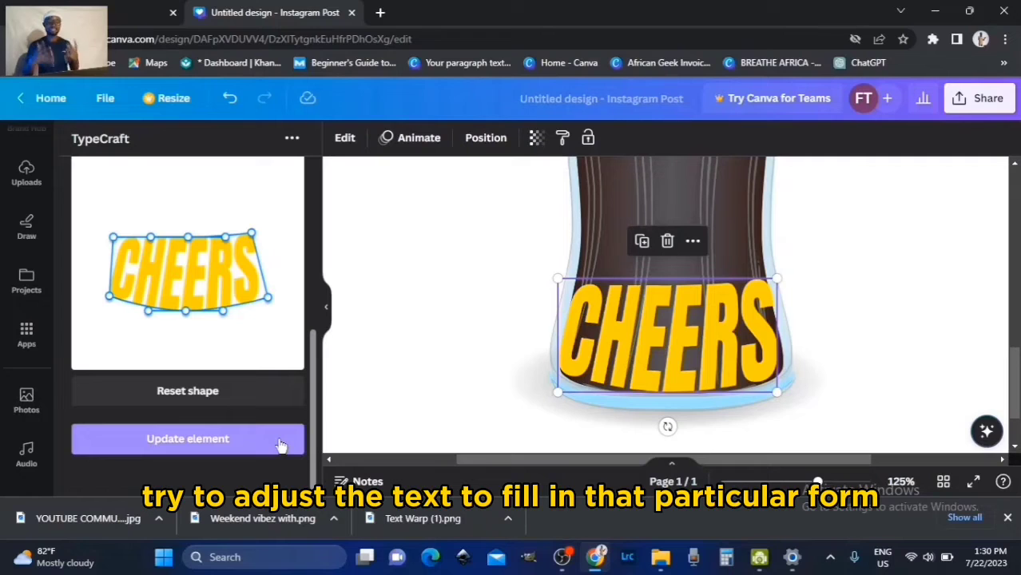
Duplicate CHEERS directly above the original and scale the copy down to the bottle's narrower width there.
scroll(639, 335, "up", 1)
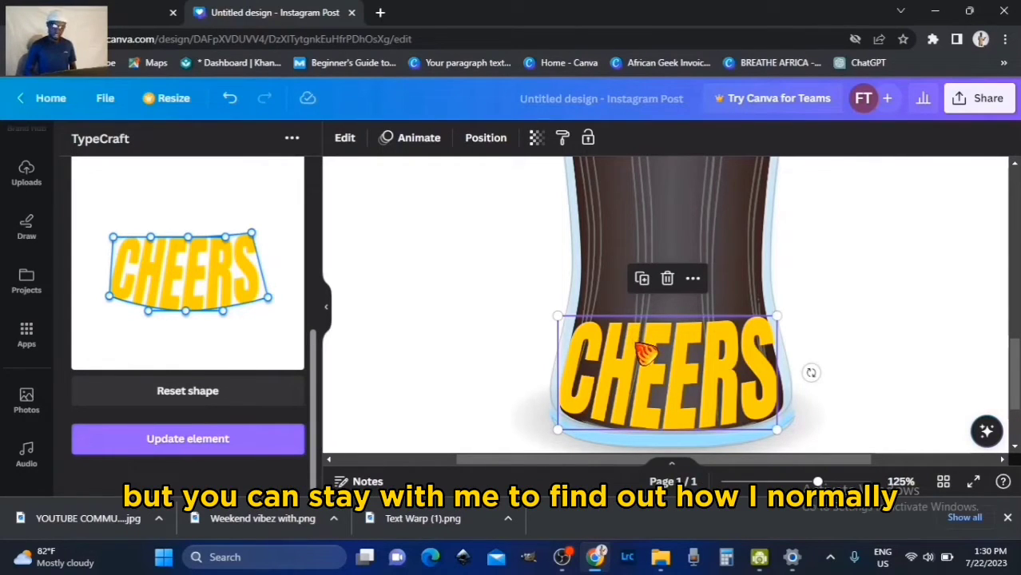
left_click_drag(655, 300, 684, 246)
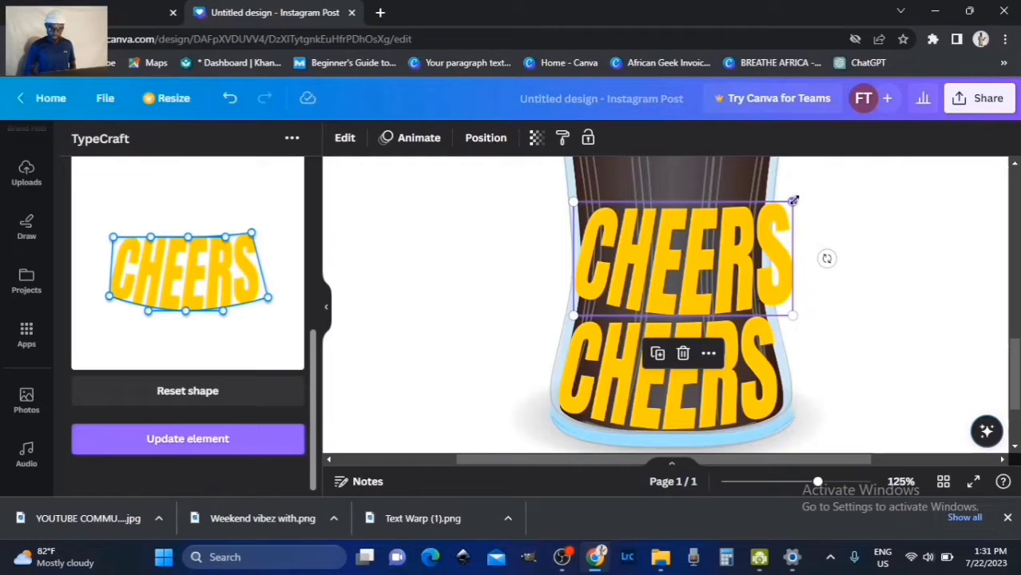
left_click_drag(793, 201, 762, 217)
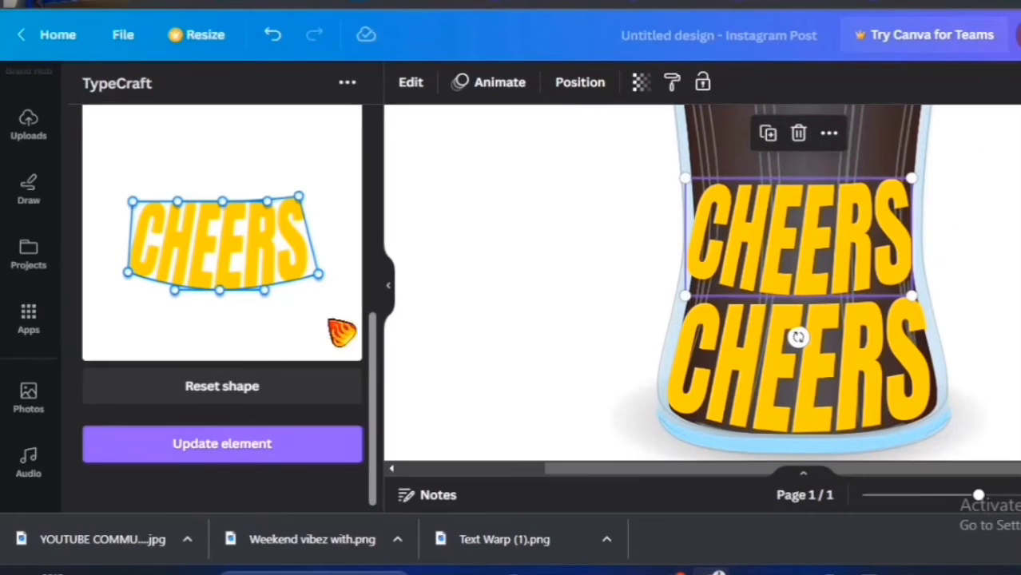
Lower both bottom corners of the second CHEERS to straighten its base, push its top-left corner outward and upward, and update the element.
left_click_drag(127, 272, 126, 289)
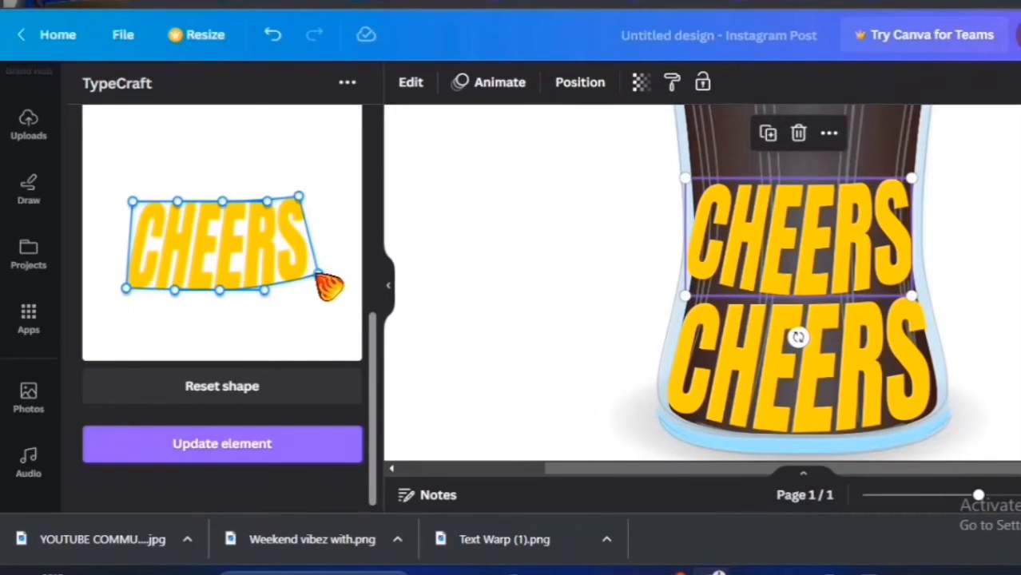
left_click_drag(323, 280, 320, 289)
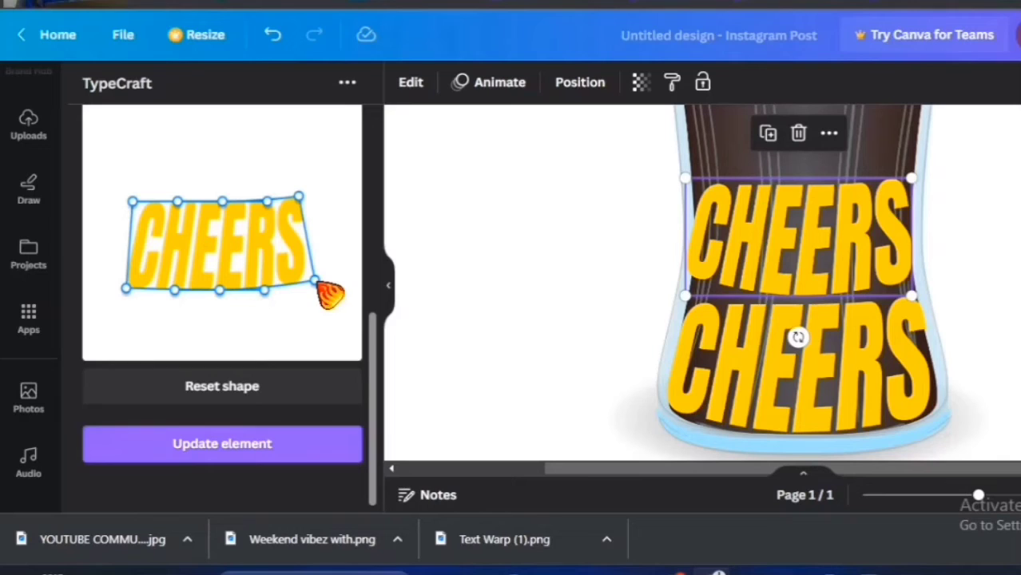
left_click(248, 446)
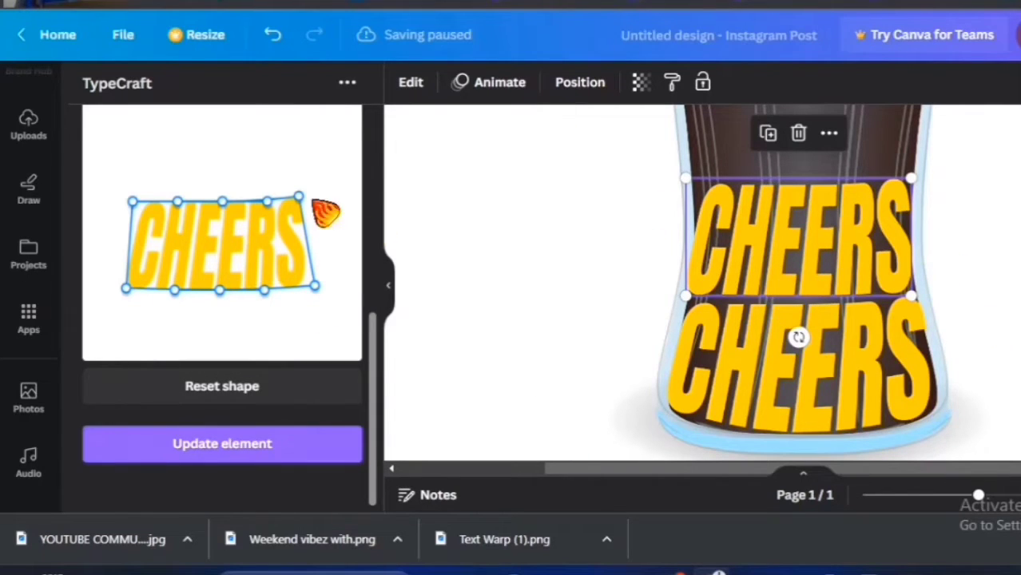
left_click_drag(132, 201, 118, 189)
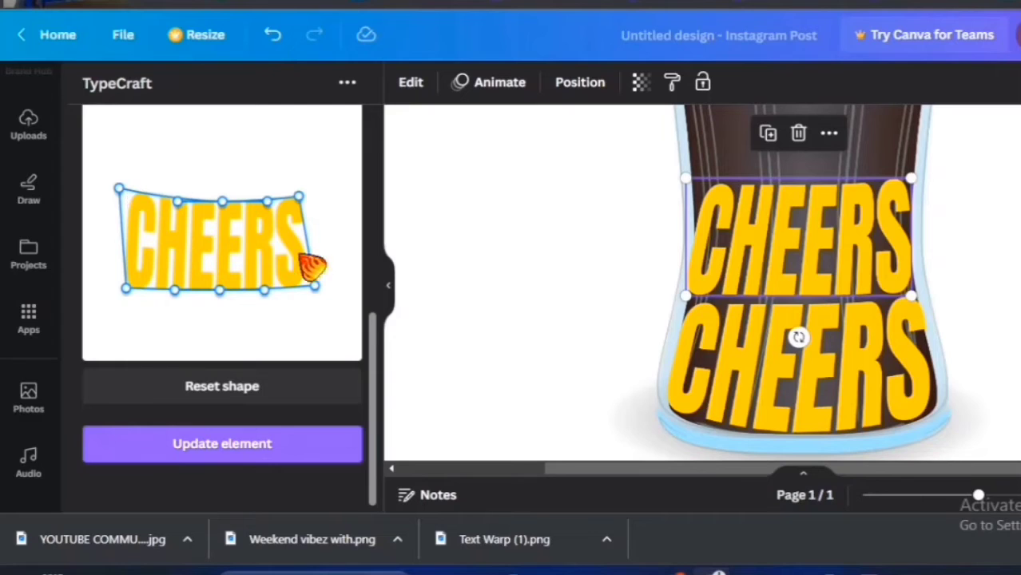
left_click(212, 445)
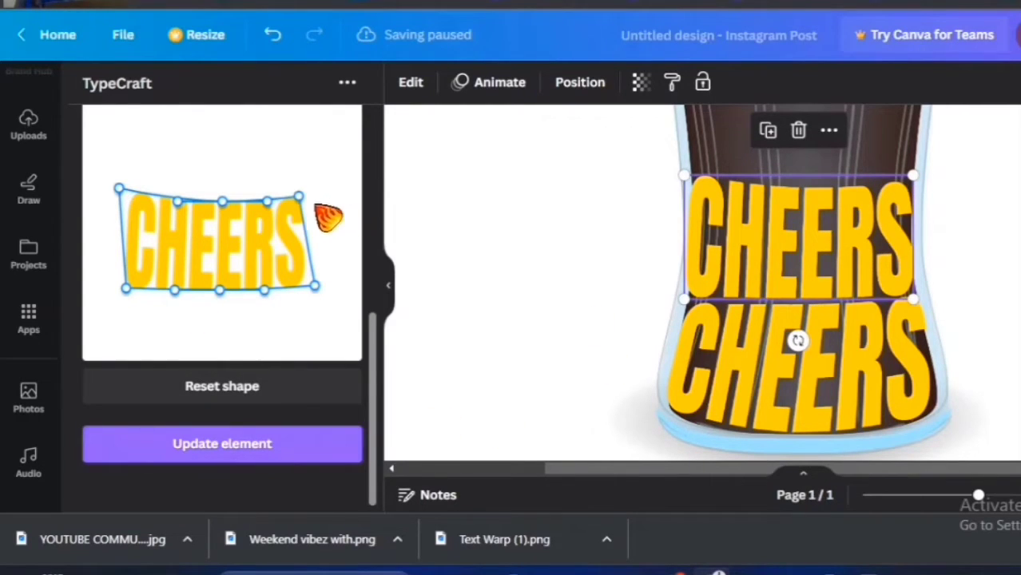
Raise the middle and top-right corner of the second CHEERS' top edge, update it, and nudge it up off the lowest line.
left_click_drag(222, 201, 224, 190)
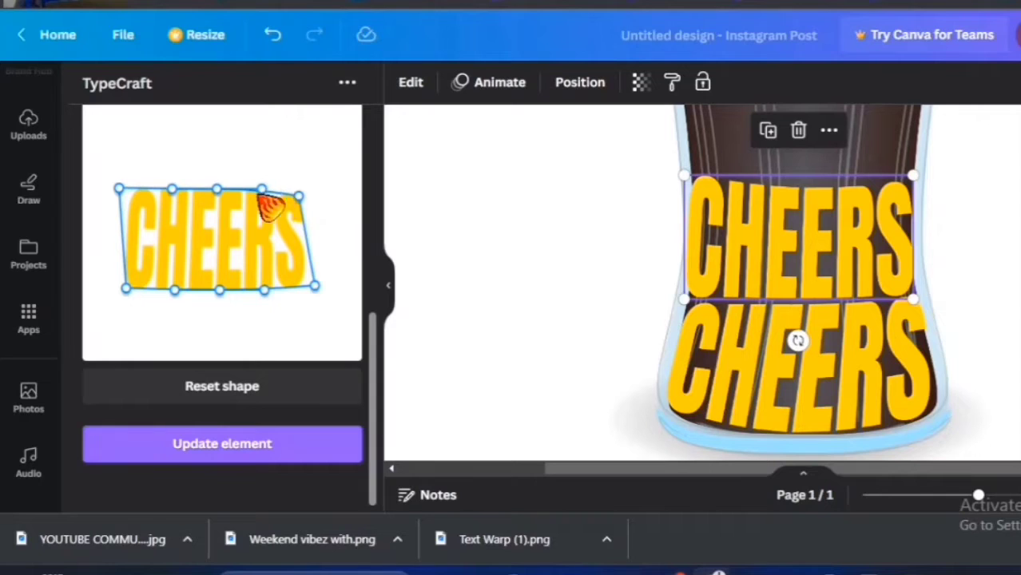
left_click_drag(298, 196, 300, 186)
left_click(289, 445)
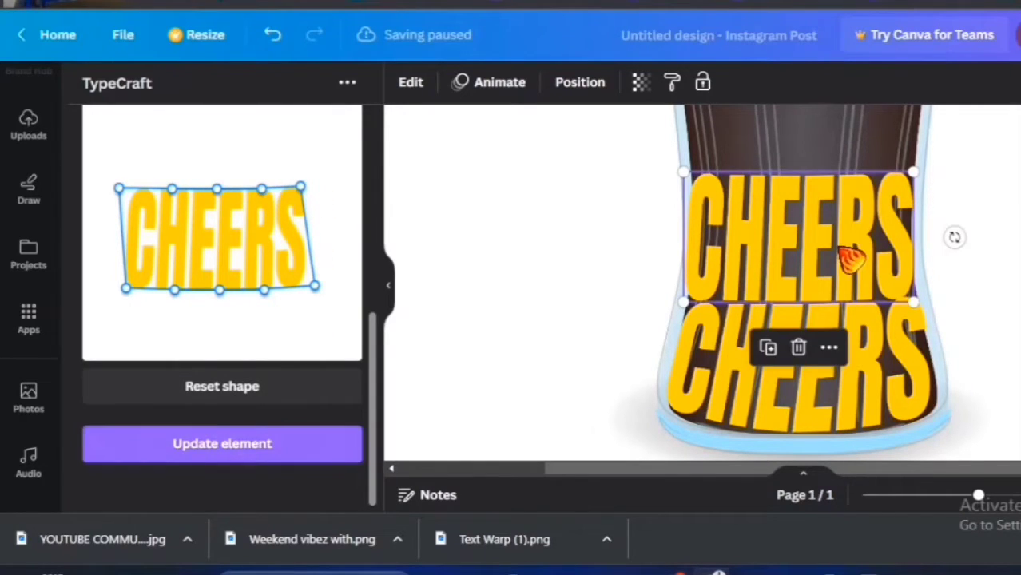
mouse_move(848, 257)
left_mouse_down()
mouse_move(836, 230)
mouse_move(845, 243)
left_mouse_up()
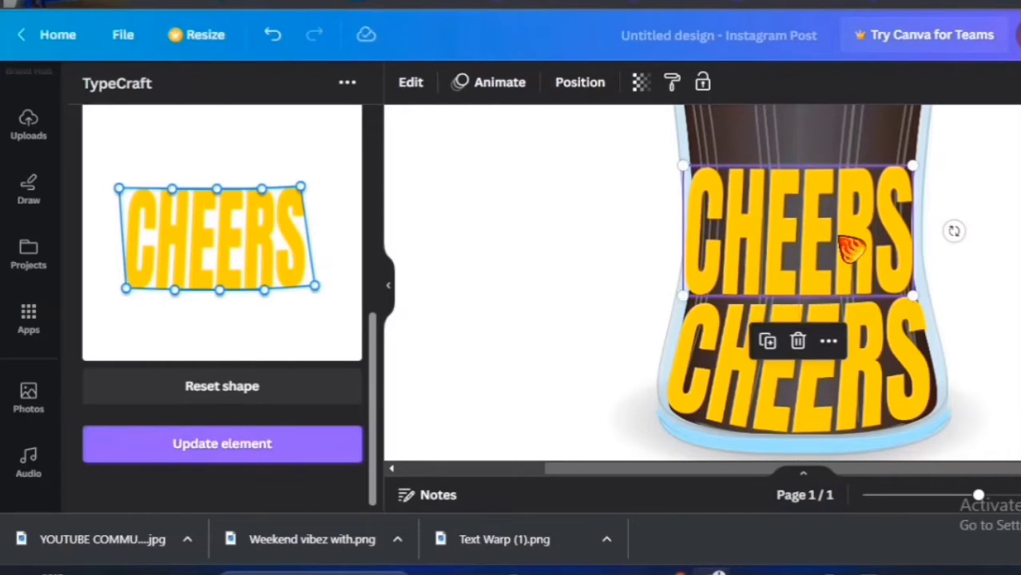
Stretch the left corners of the second CHEERS outward, lower the middle of its bottom edge, and update the element.
left_click_drag(118, 188, 111, 183)
left_click_drag(126, 289, 122, 298)
left_click(141, 447)
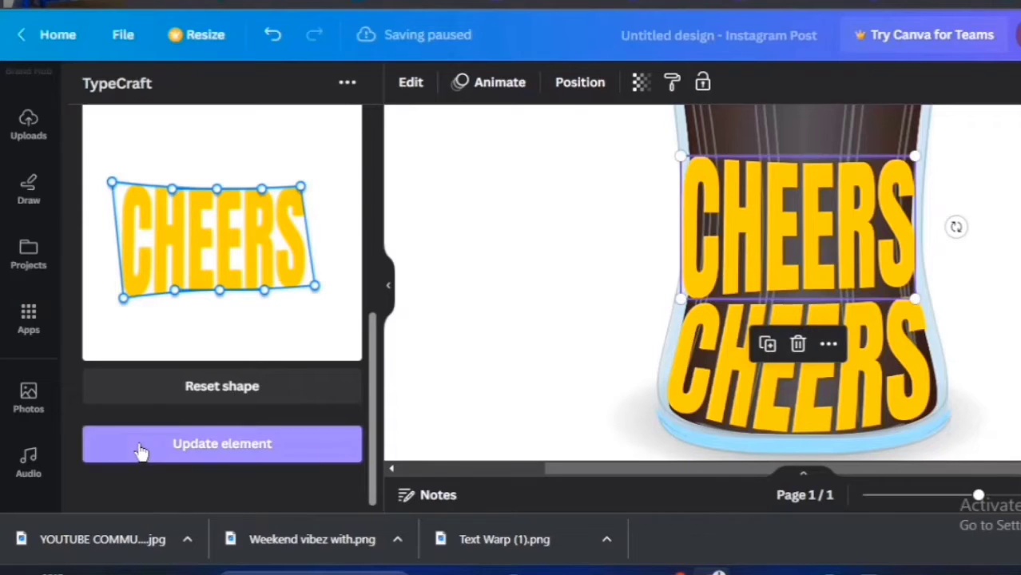
left_click_drag(218, 290, 218, 297)
left_click(232, 444)
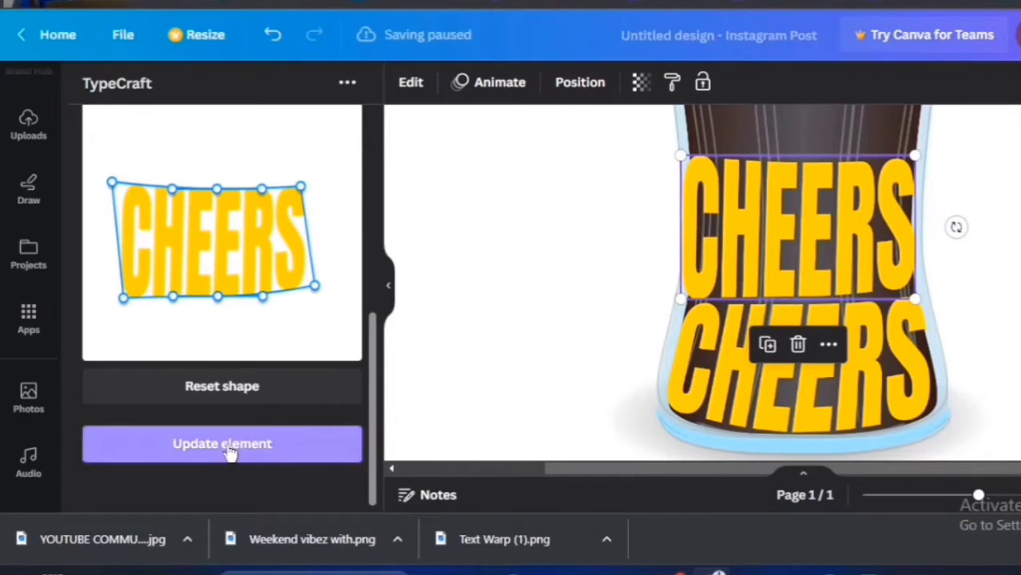
Duplicate CHEERS above the second line, lower the copy's bottom-right corner and bottom middle, and update the element.
scroll(879, 284, "up", 2)
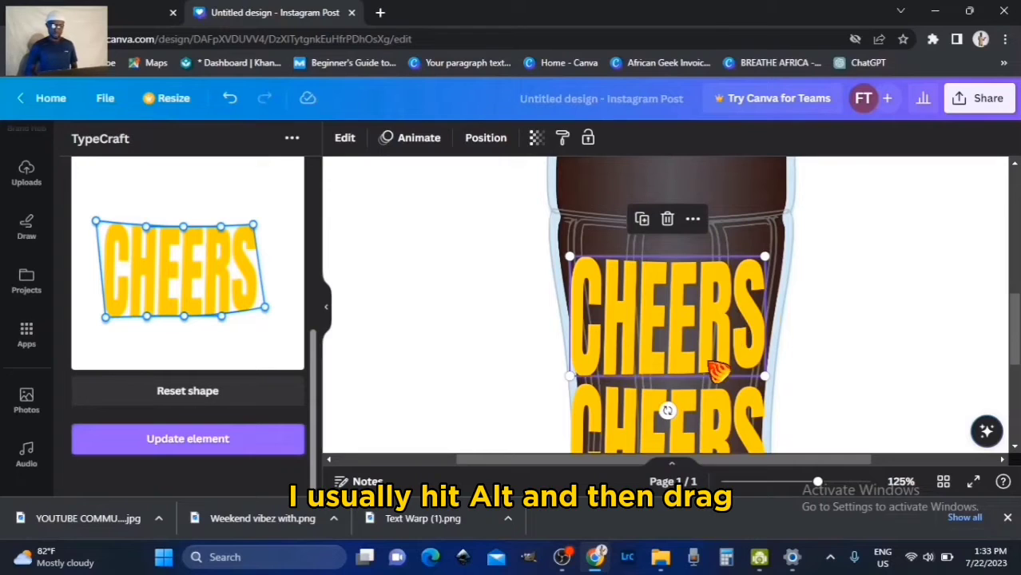
mouse_move(746, 309)
left_mouse_down("alt")
mouse_move(736, 297)
mouse_move(743, 306)
left_mouse_up("alt")
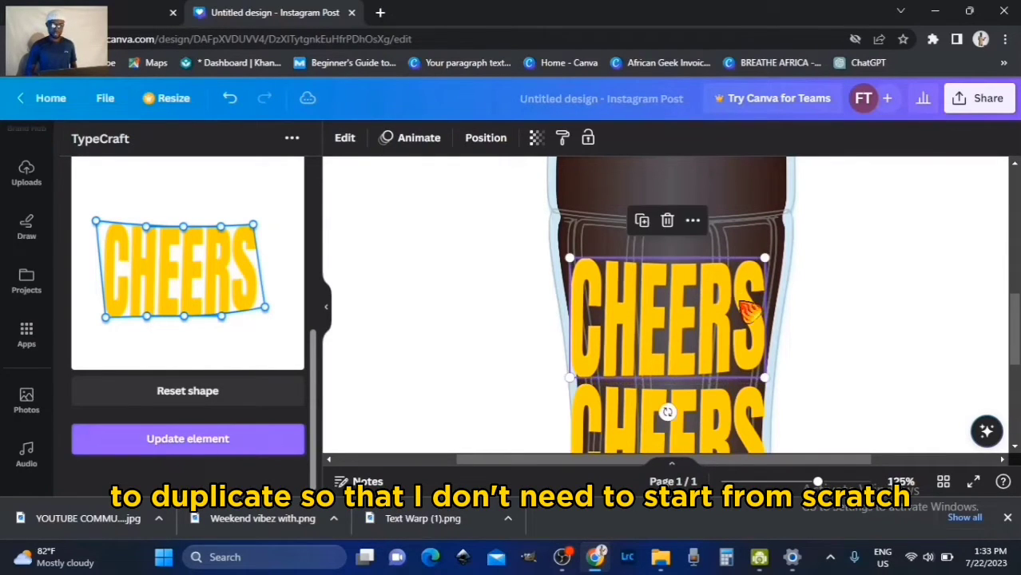
left_click_drag(264, 308, 262, 315)
left_click_drag(187, 318, 189, 322)
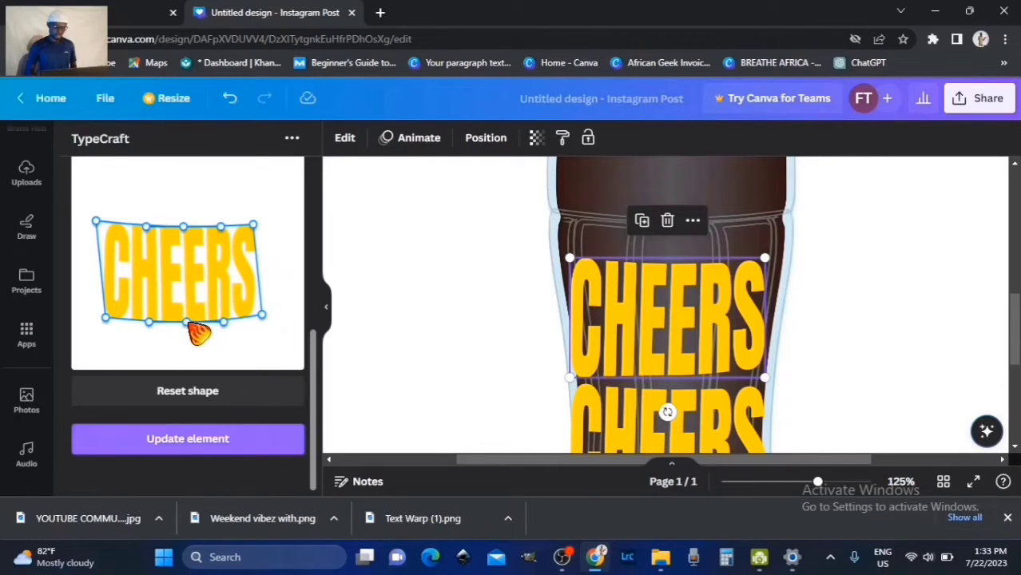
left_click(182, 438)
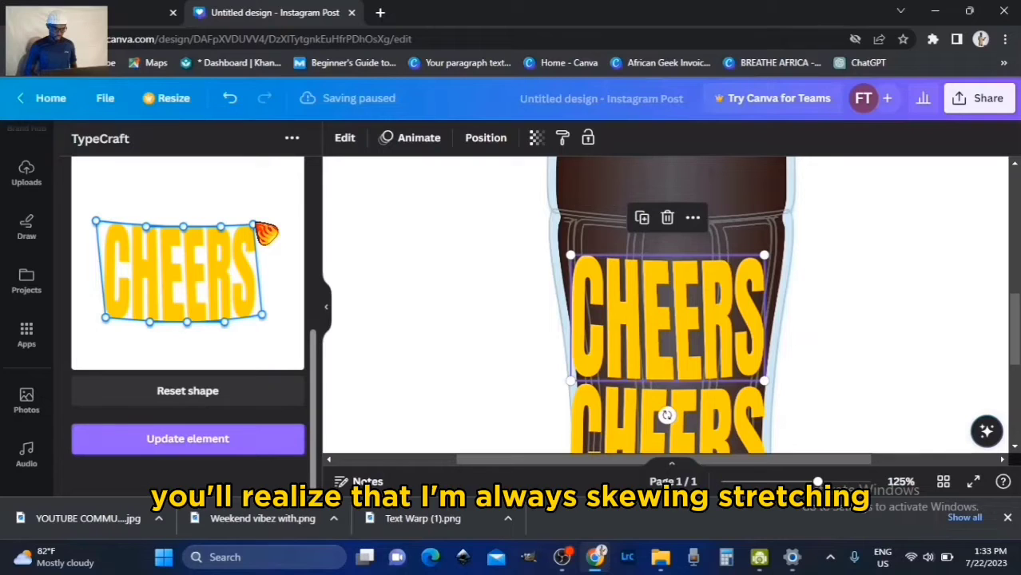
Raise the top corners and top middle of the third CHEERS towards the wider bottle section, update it, and move it slightly up.
left_click_drag(254, 224, 265, 209)
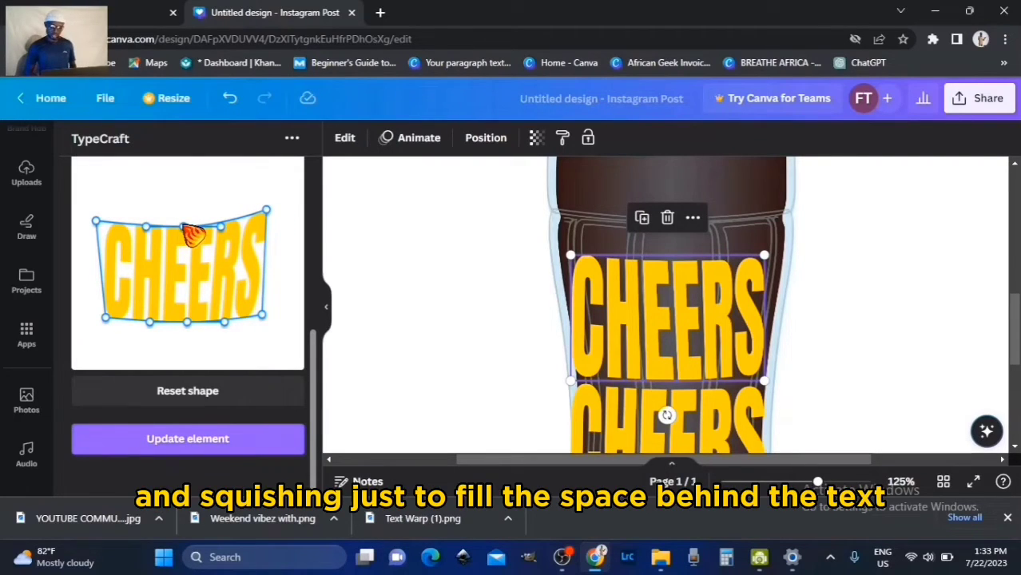
left_click_drag(192, 233, 192, 226)
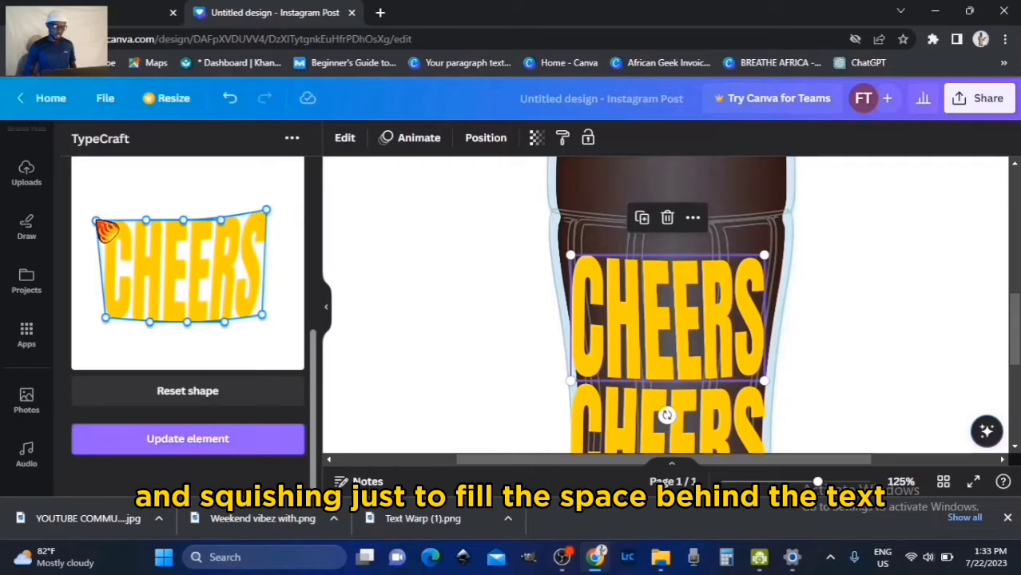
left_click_drag(97, 222, 91, 214)
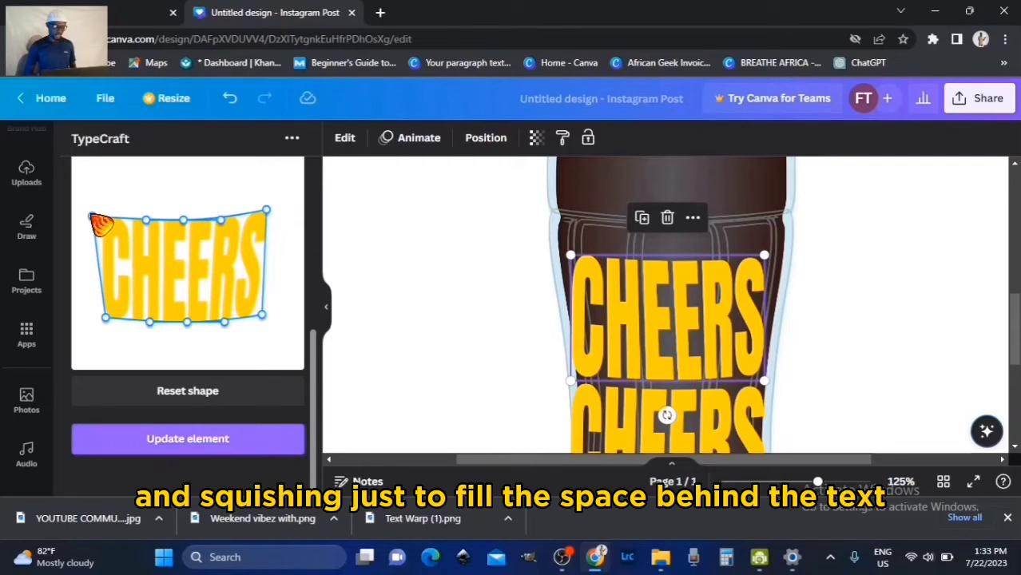
left_click(191, 441)
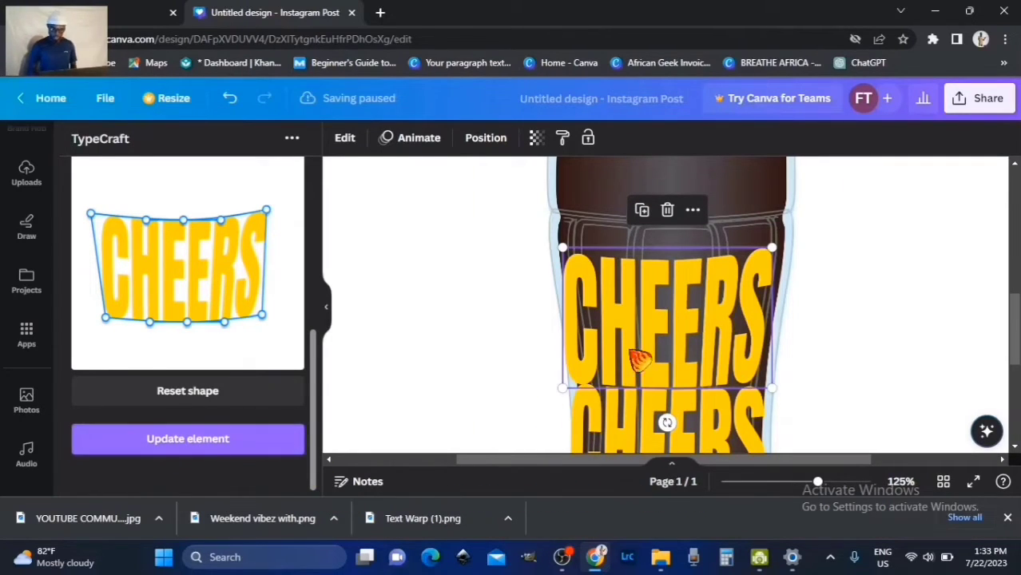
left_click_drag(664, 350, 659, 337)
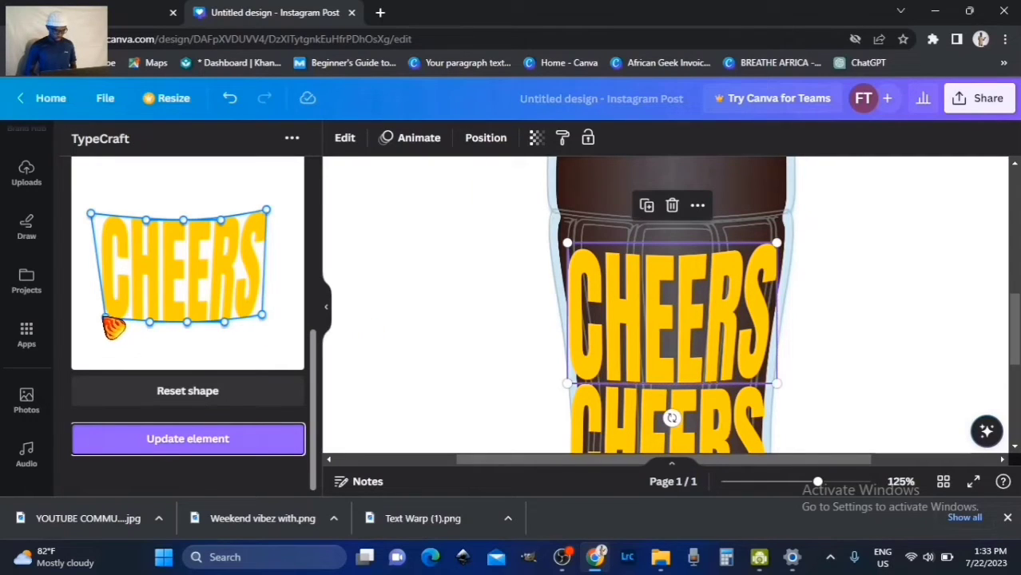
Pull the left corners of the third CHEERS inward, the bottom-left one further, and update the element.
mouse_move(106, 319)
left_mouse_down()
mouse_move(97, 318)
mouse_move(114, 319)
left_mouse_up()
left_click_drag(96, 217, 102, 212)
left_click(176, 444)
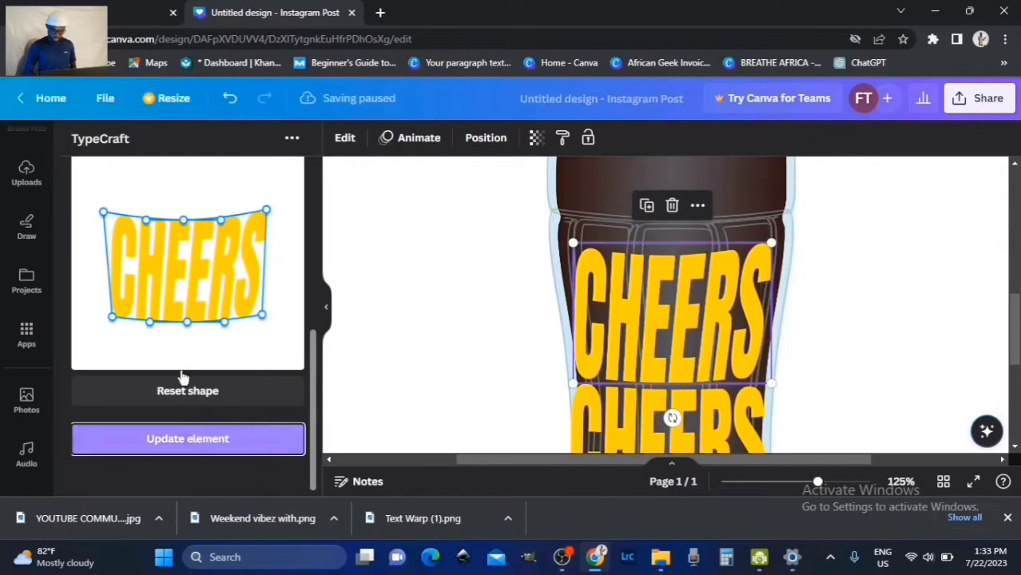
left_click_drag(113, 319, 120, 319)
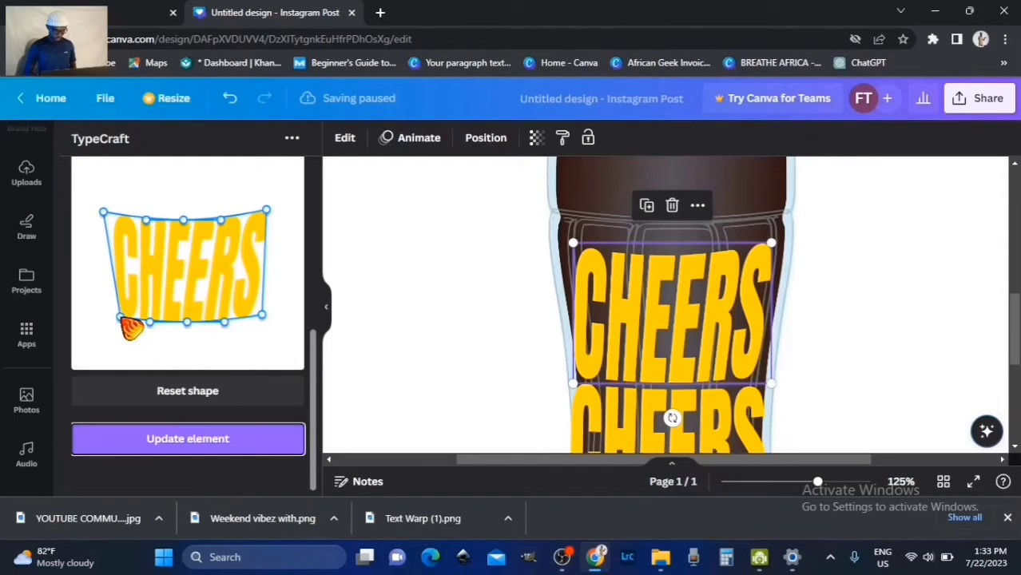
left_click(192, 444)
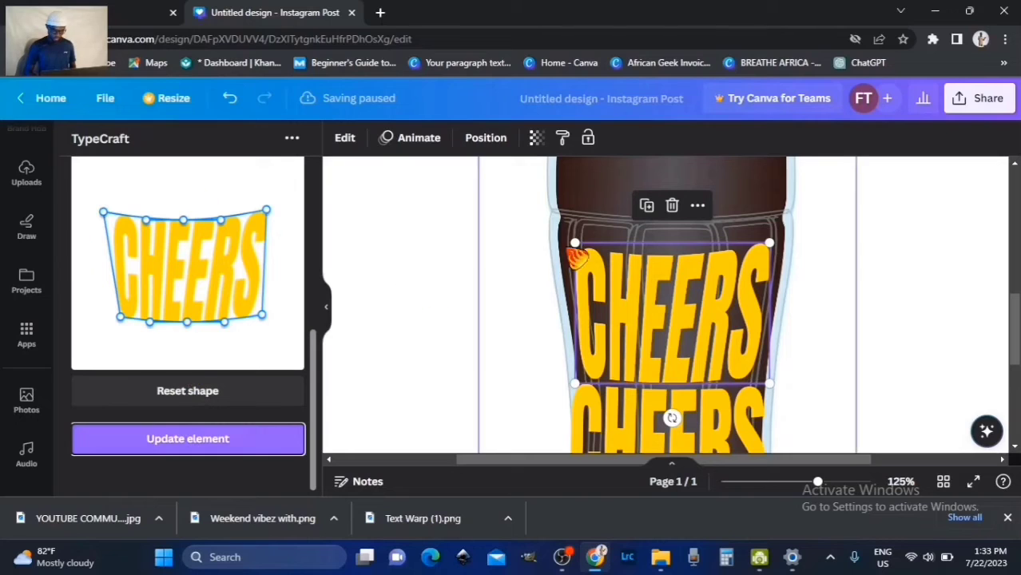
Stretch the top-left corner of the third CHEERS out to the bottle's edge, fine-tune its bottom-left corner, and update the element.
left_click_drag(104, 213, 86, 213)
left_click(186, 453)
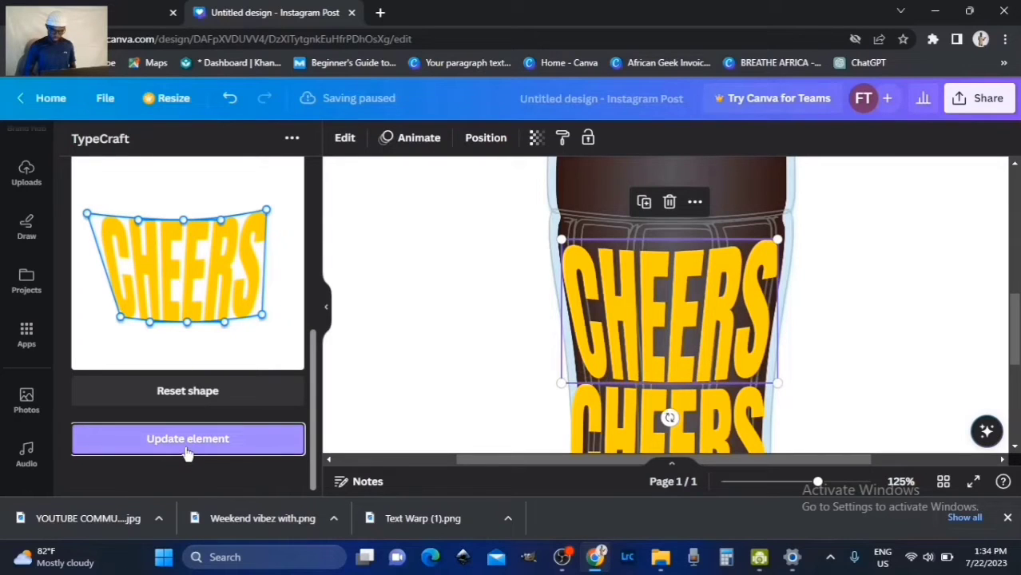
left_click_drag(134, 324, 130, 327)
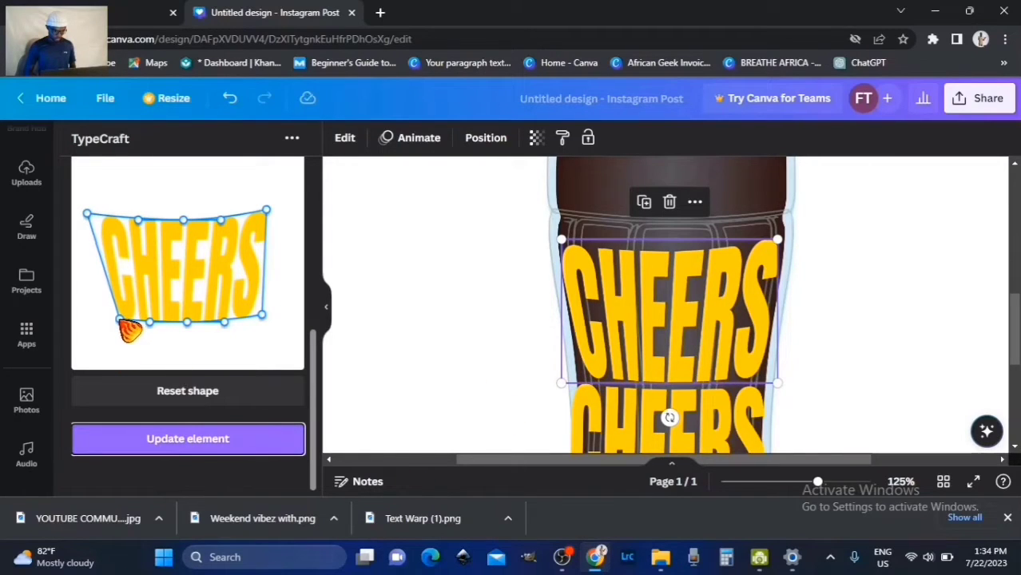
left_click(172, 442)
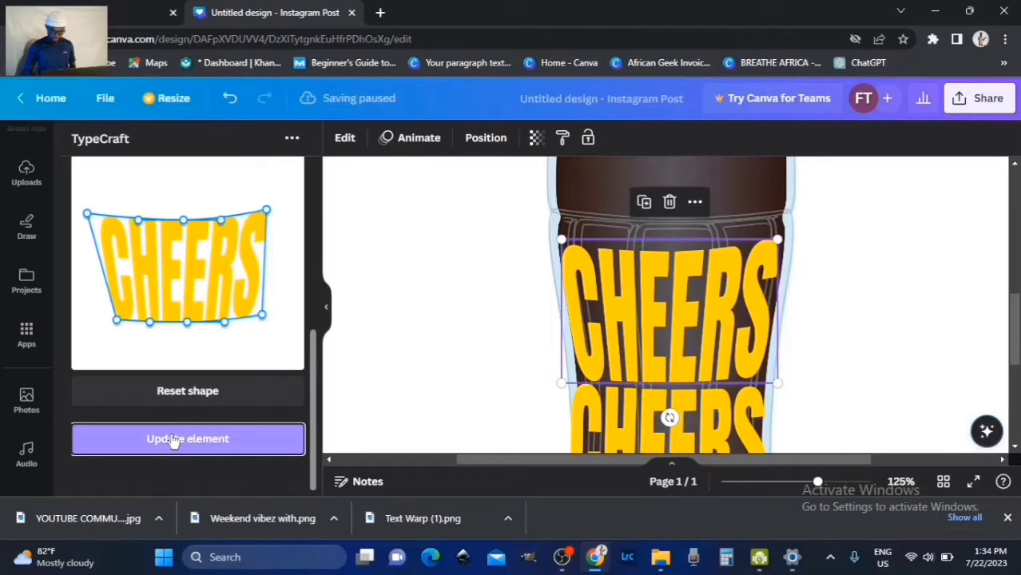
Lower the bottle image's transparency setting until it is only faint behind the three CHEERS lines, and deselect it.
key("ctrl+minus")
key("ctrl+minus")
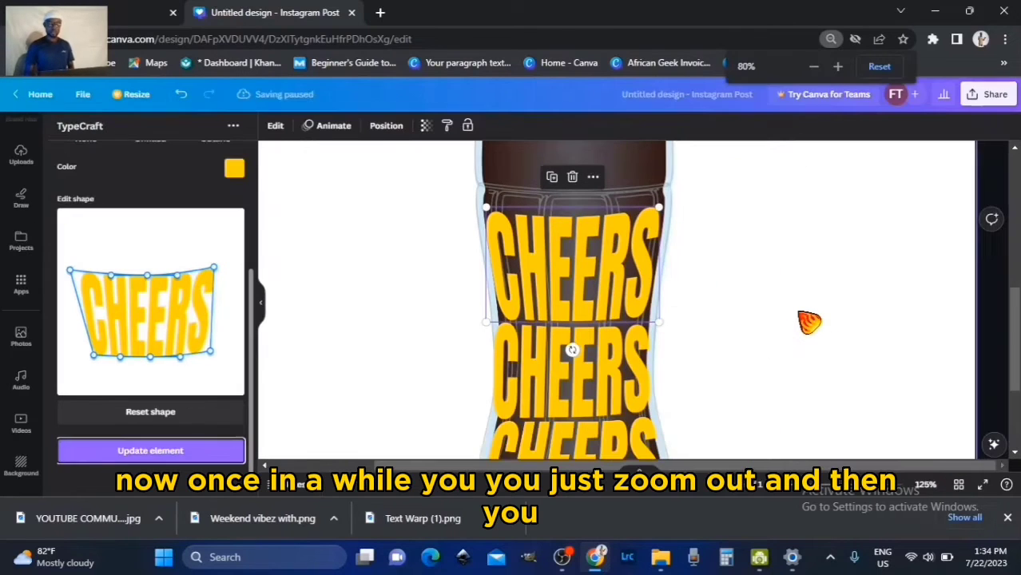
key("ctrl+0")
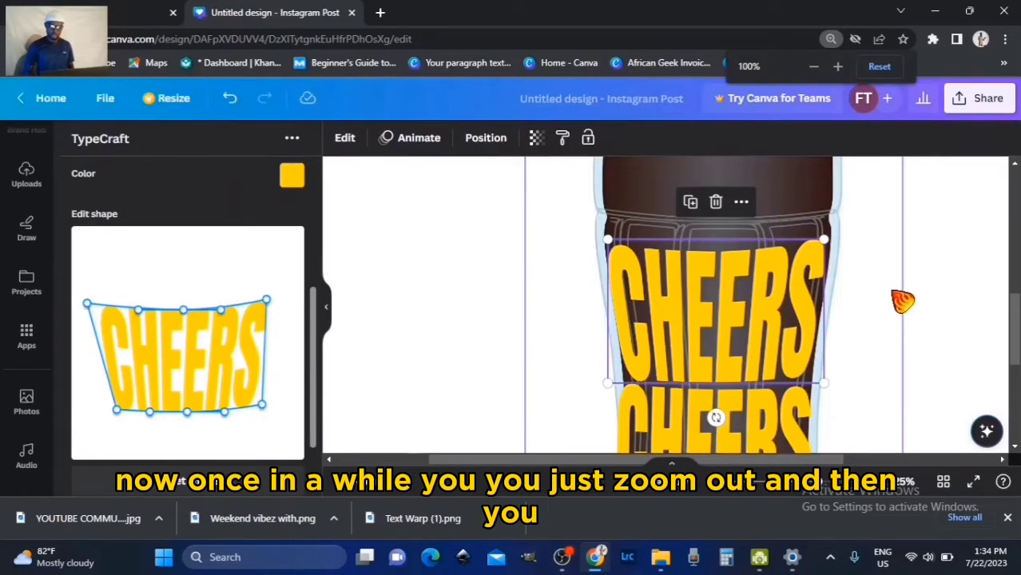
left_click(903, 301)
key("ctrl+minus")
key("ctrl+minus")
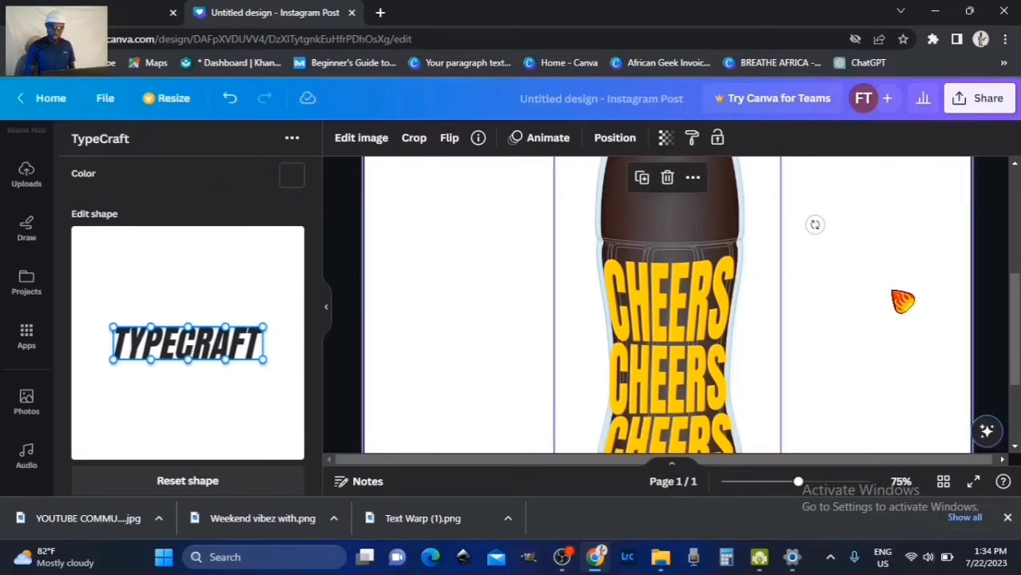
key("ctrl+minus")
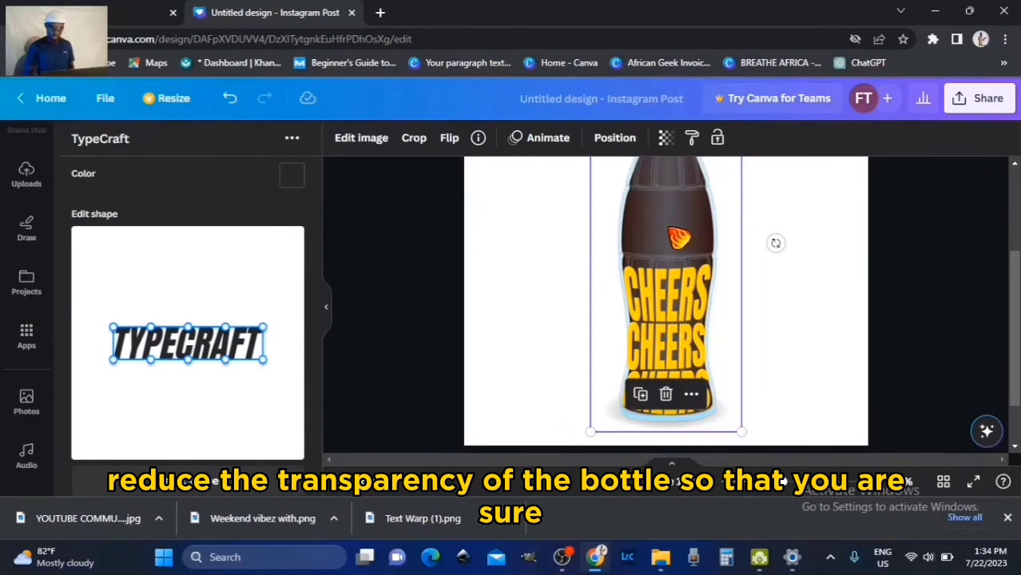
left_click(662, 139)
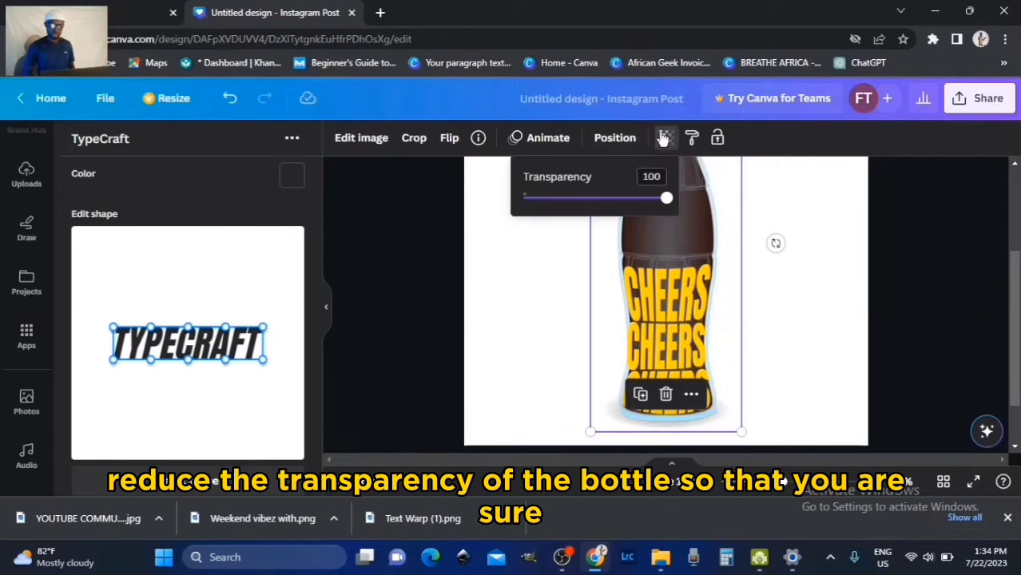
left_click_drag(665, 199, 537, 199)
left_click(811, 244)
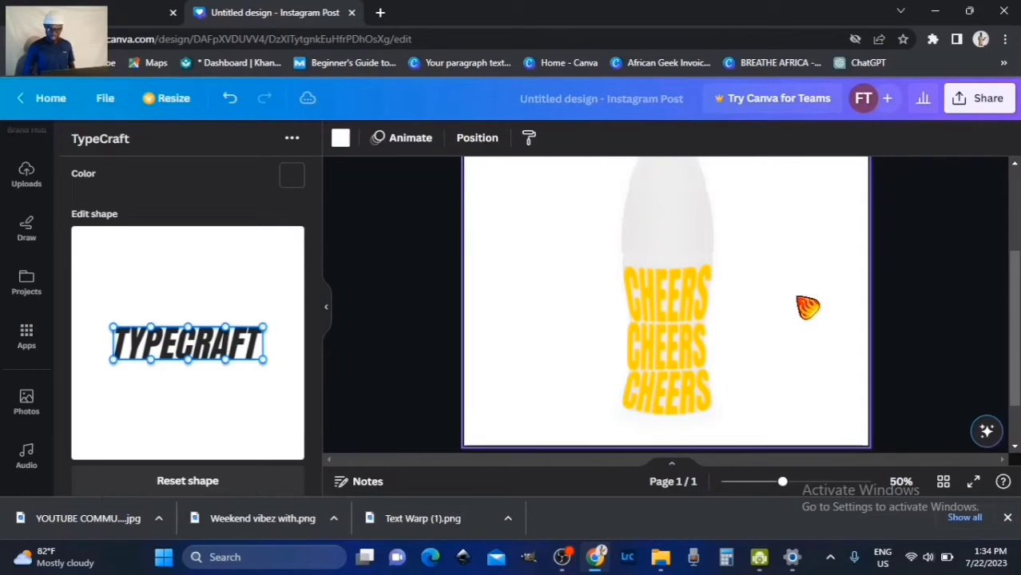
Extend the fourth CHEERS from the bottom upward by its top corners and top middle, move its bottom-right corner outward, and update it.
scroll(807, 303, "down", 1)
scroll(808, 307, "up", 2)
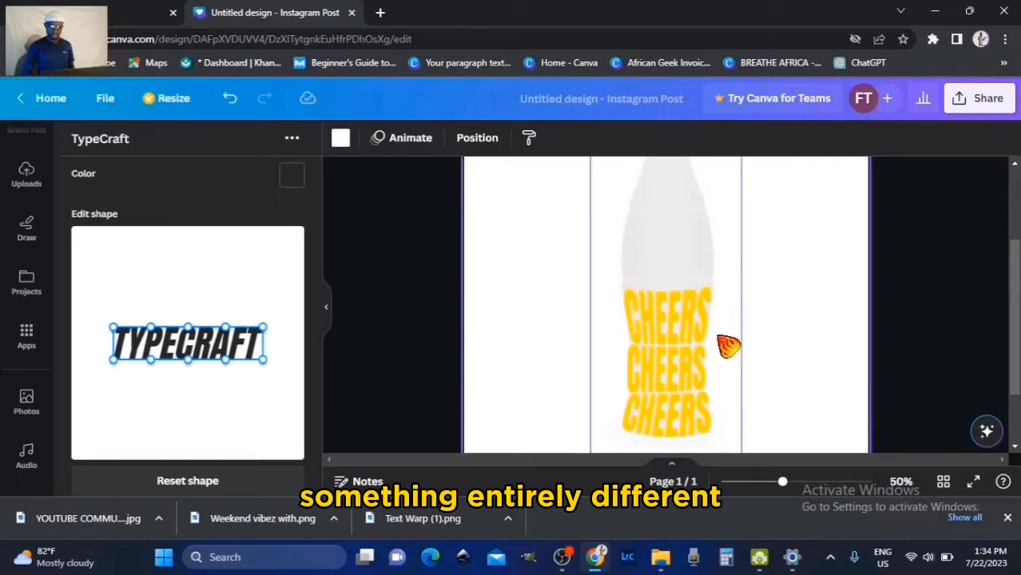
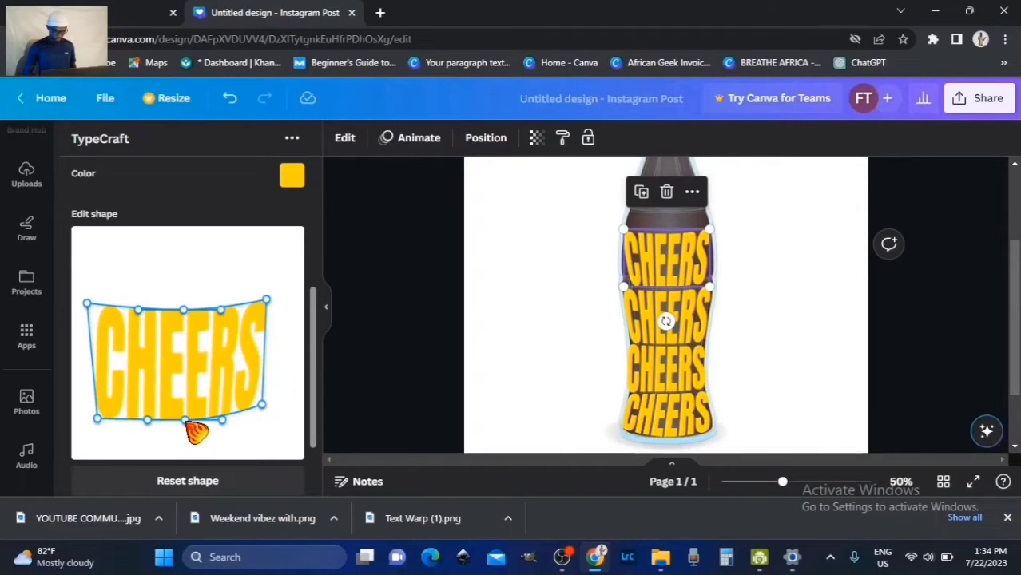
left_click_drag(262, 405, 269, 416)
left_click_drag(183, 310, 182, 287)
left_click_drag(87, 304, 82, 276)
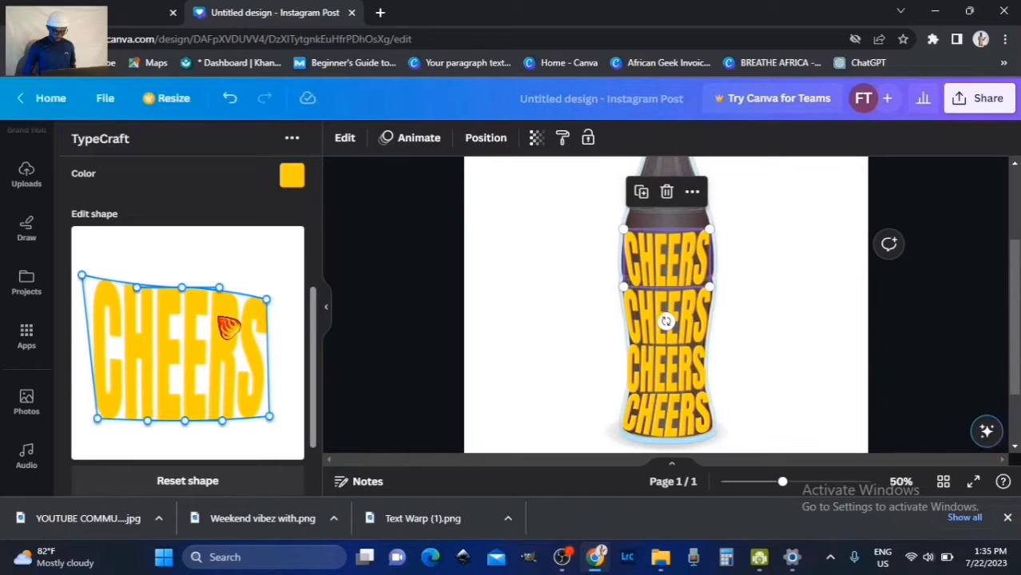
left_click_drag(280, 300, 280, 279)
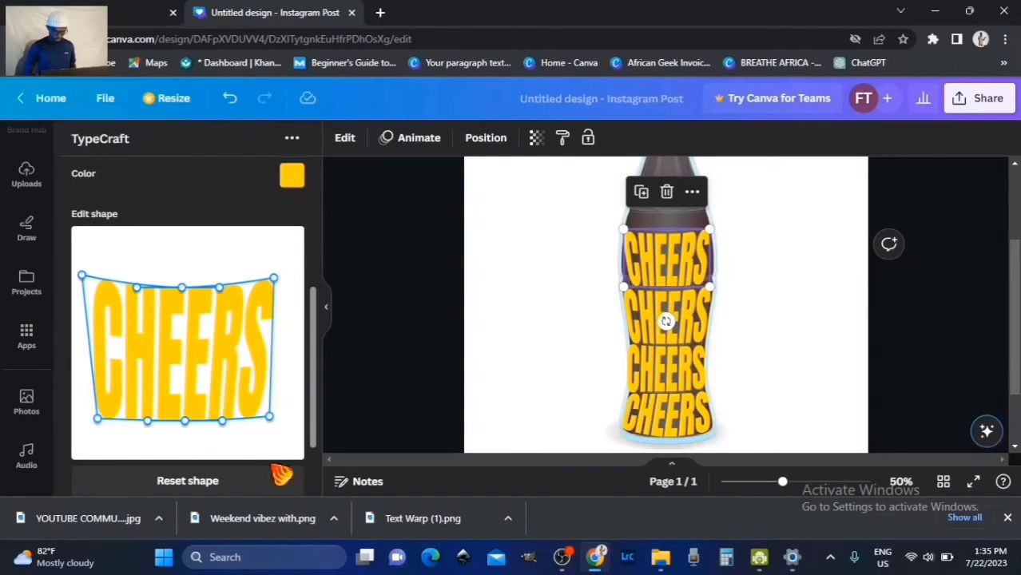
scroll(239, 471, "down", 2)
left_click(224, 450)
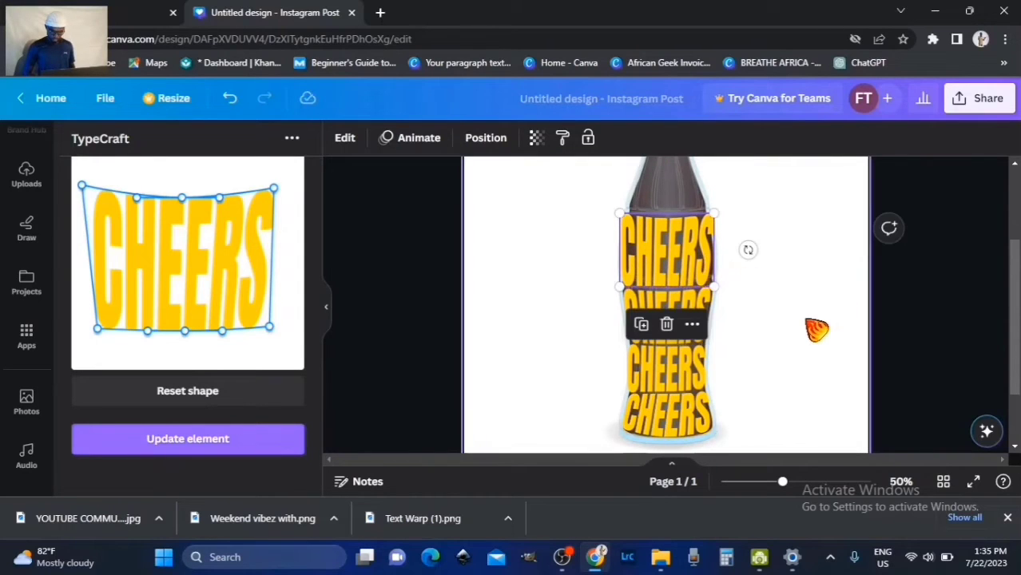
Pull the two top corners of the fourth CHEERS slightly inward to the bottle's edges, updating the element after each adjustment.
left_click(813, 333)
left_click(702, 276)
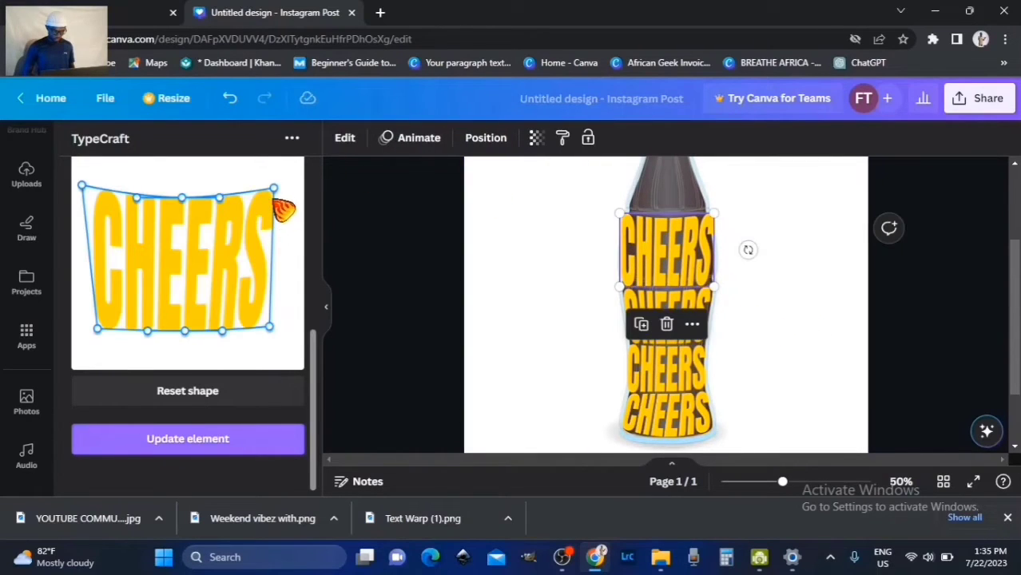
left_click_drag(284, 197, 282, 199)
left_click(220, 448)
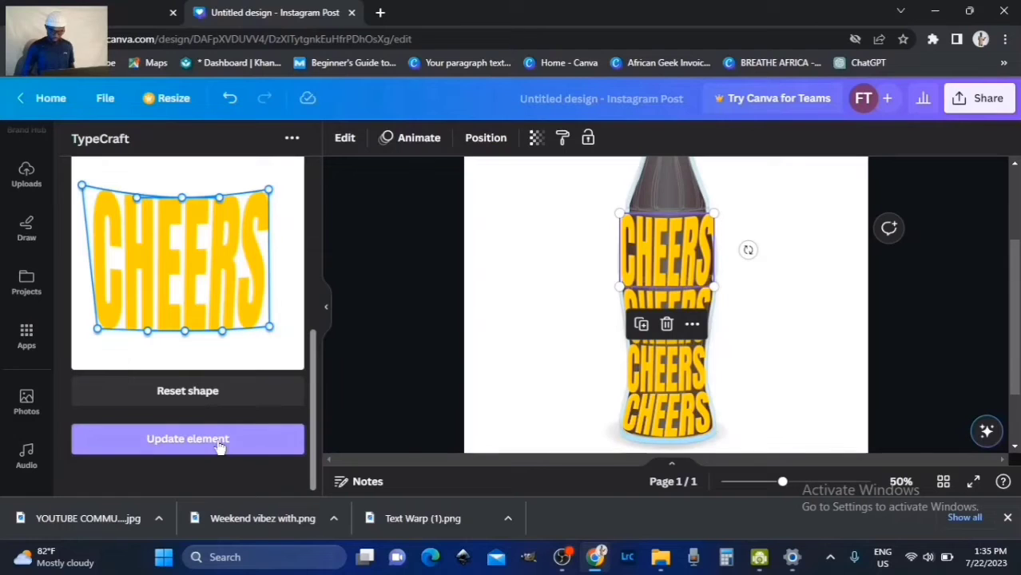
left_click(785, 375)
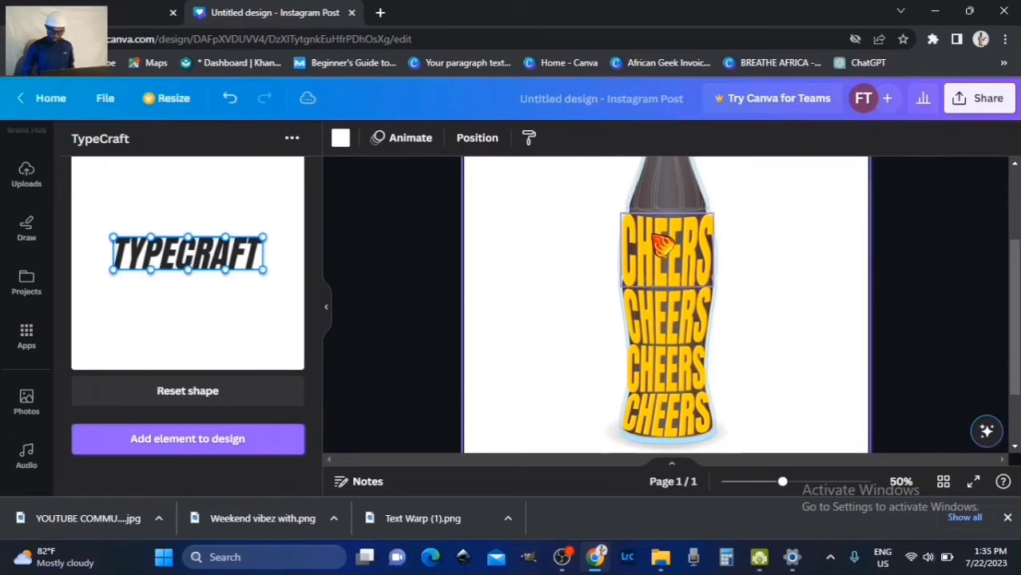
left_click(661, 244)
left_click_drag(96, 198, 95, 189)
left_click(225, 447)
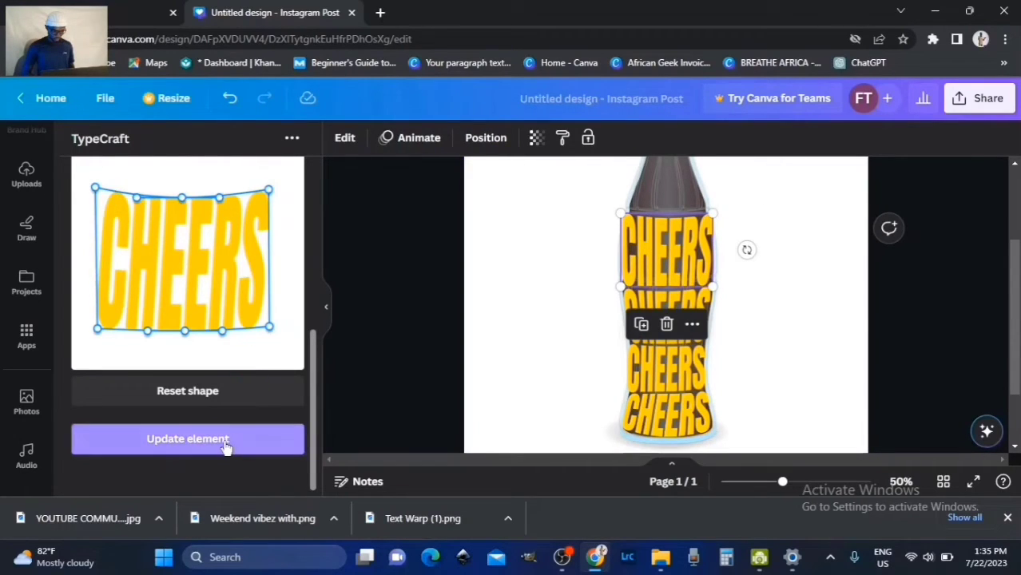
left_click(782, 347)
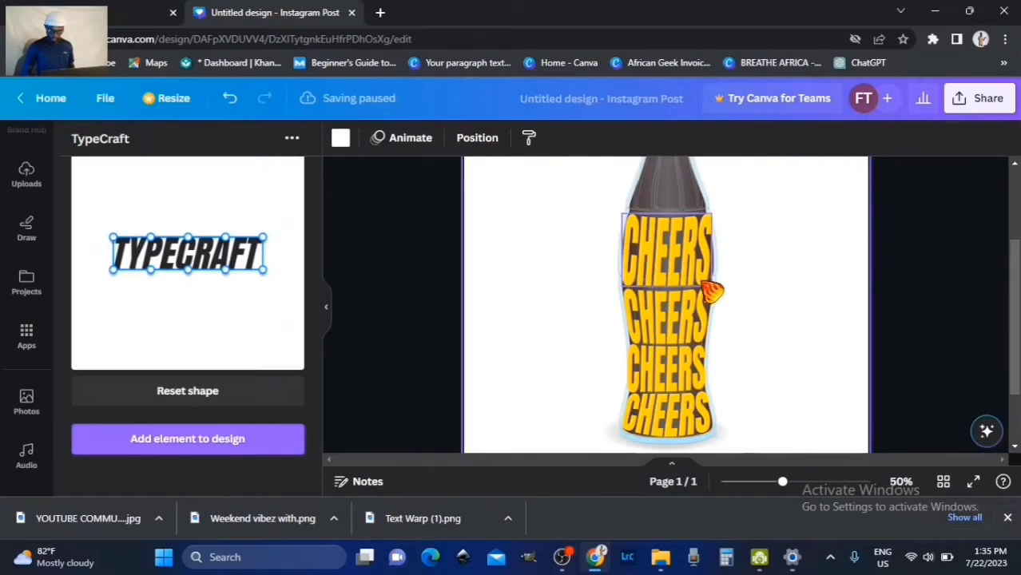
Stretch the bottom-right corner of the fourth CHEERS slightly outward and update the element.
left_click(690, 233)
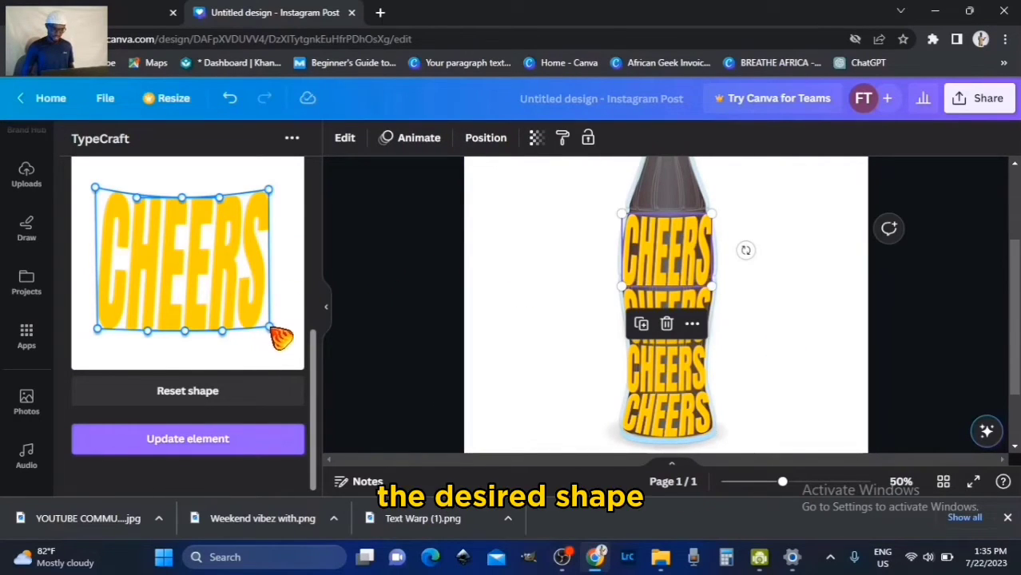
left_click_drag(280, 335, 284, 337)
left_click(236, 449)
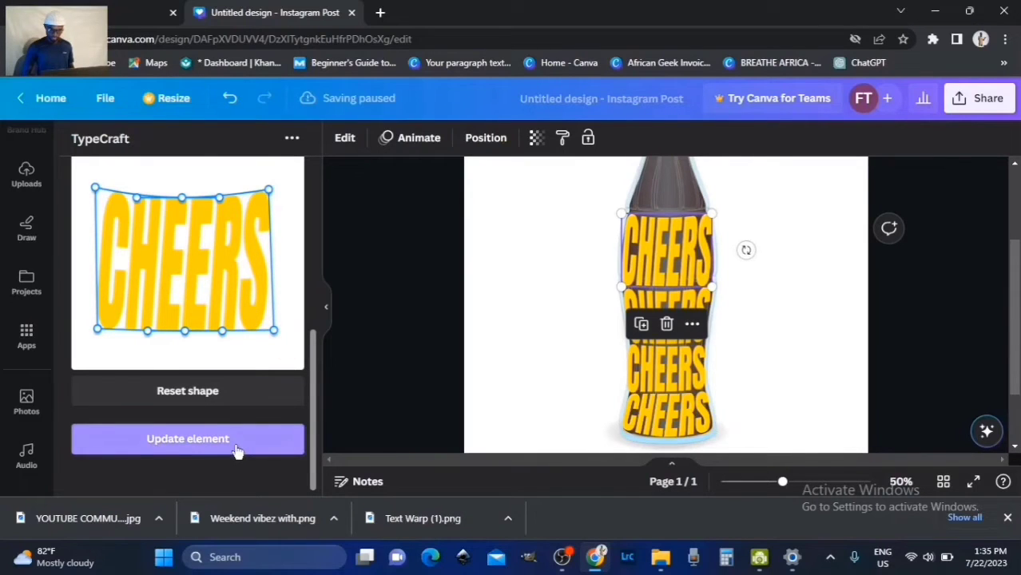
Duplicate the fourth CHEERS directly above it, pull the copy's two top corners inward towards the bottle neck, and update it.
scroll(797, 317, "up", 2)
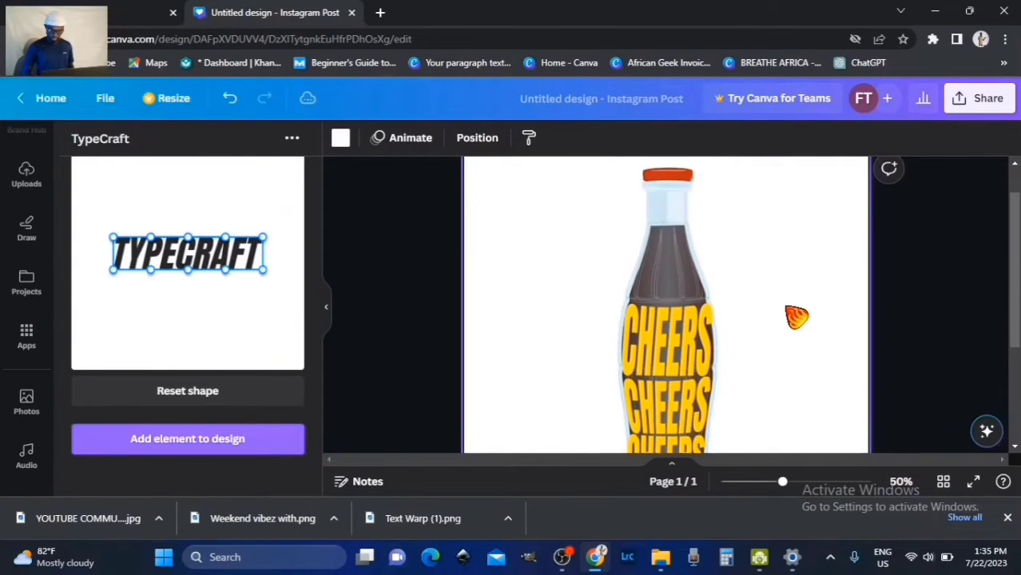
left_click(668, 376)
left_click_drag(668, 376, 671, 258)
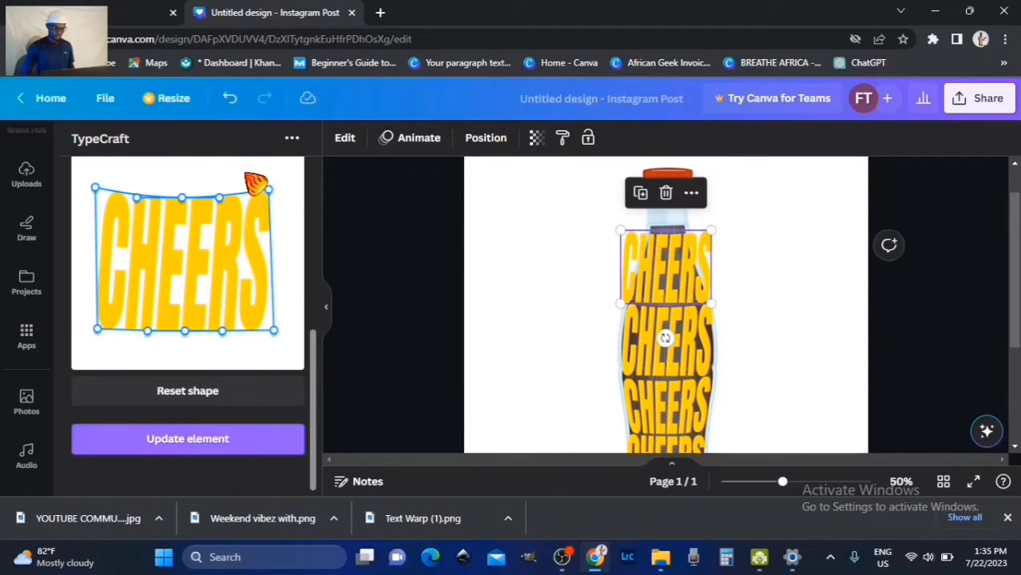
left_click_drag(272, 196, 228, 200)
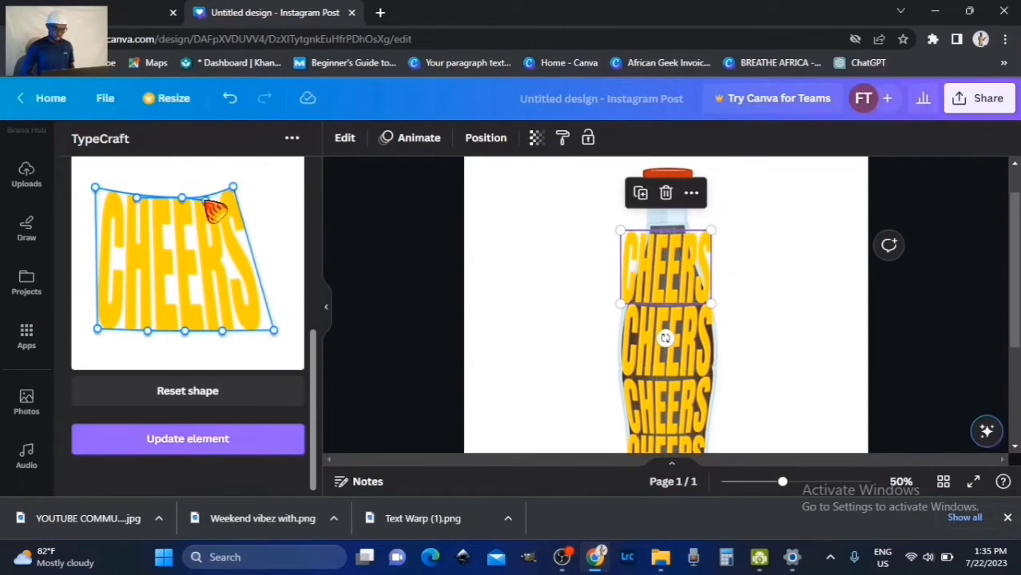
left_click_drag(101, 197, 137, 201)
left_click(192, 449)
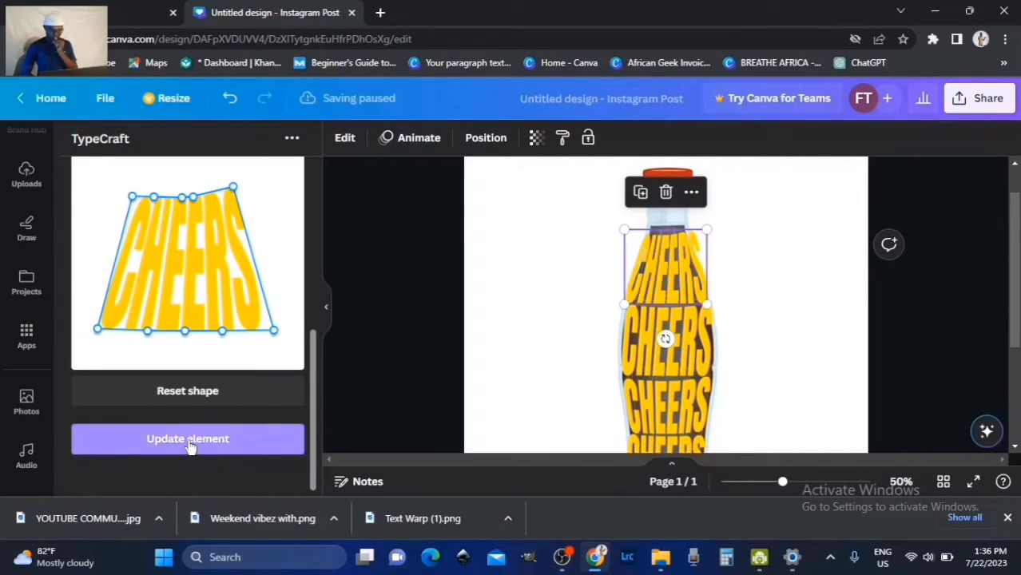
Pull the bottom corners of the fifth CHEERS inward, update the element, and scale it down slightly.
left_click_drag(96, 331, 110, 331)
mouse_move(274, 331)
left_mouse_down()
mouse_move(257, 331)
mouse_move(269, 331)
left_mouse_up()
left_click(233, 441)
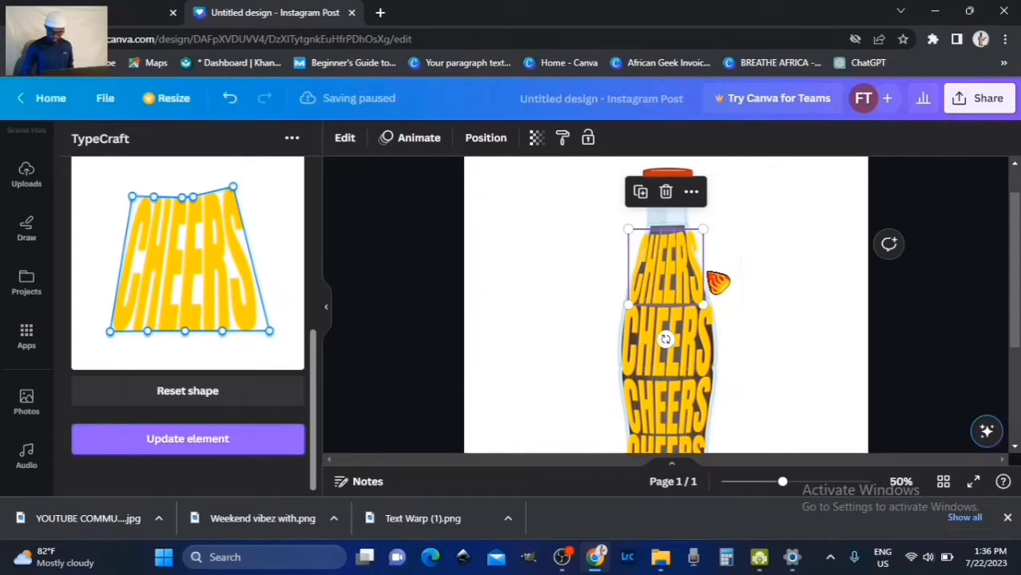
left_click_drag(701, 230, 695, 235)
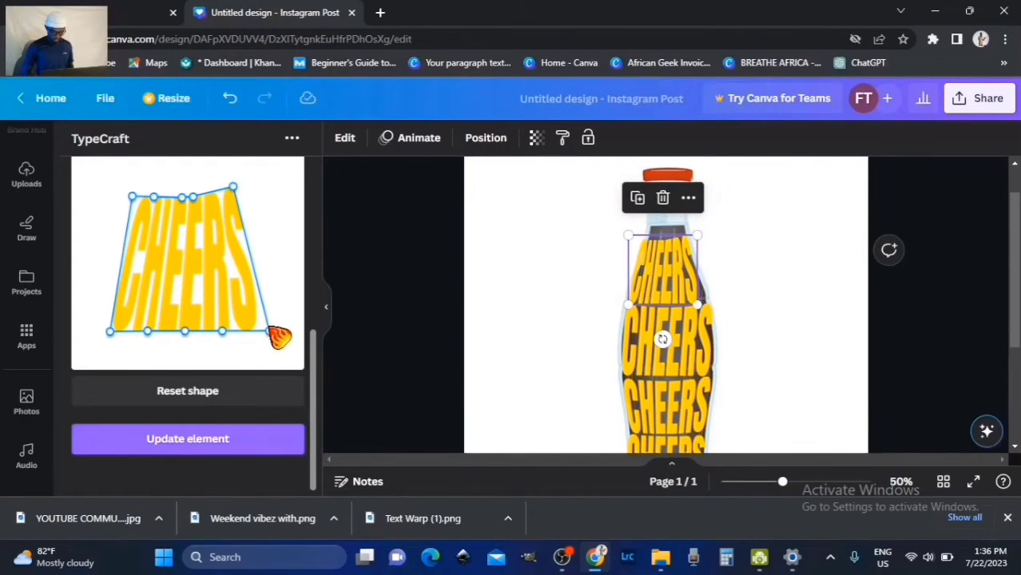
Stretch the fifth CHEERS' bottom-right corner outward, shift its bottom middle point slightly right, update it, and move it slightly right.
left_click_drag(269, 331, 293, 330)
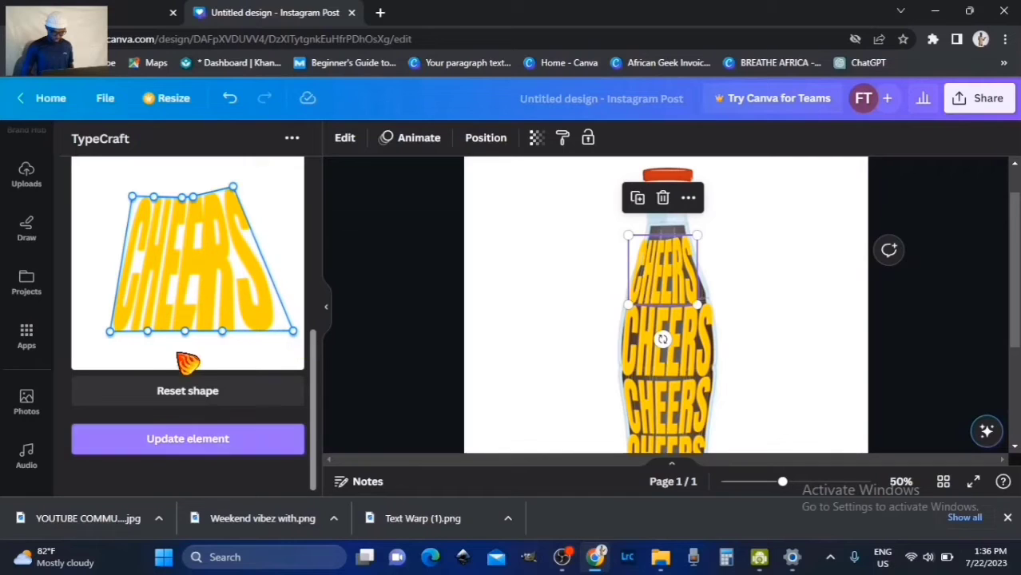
left_click_drag(185, 333, 193, 333)
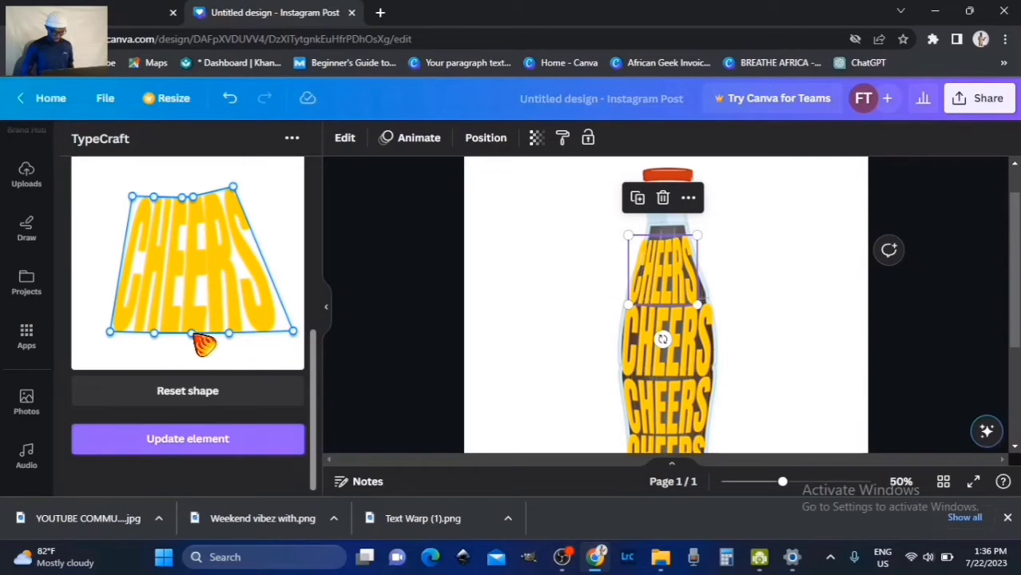
left_click(190, 441)
left_click_drag(677, 281, 686, 280)
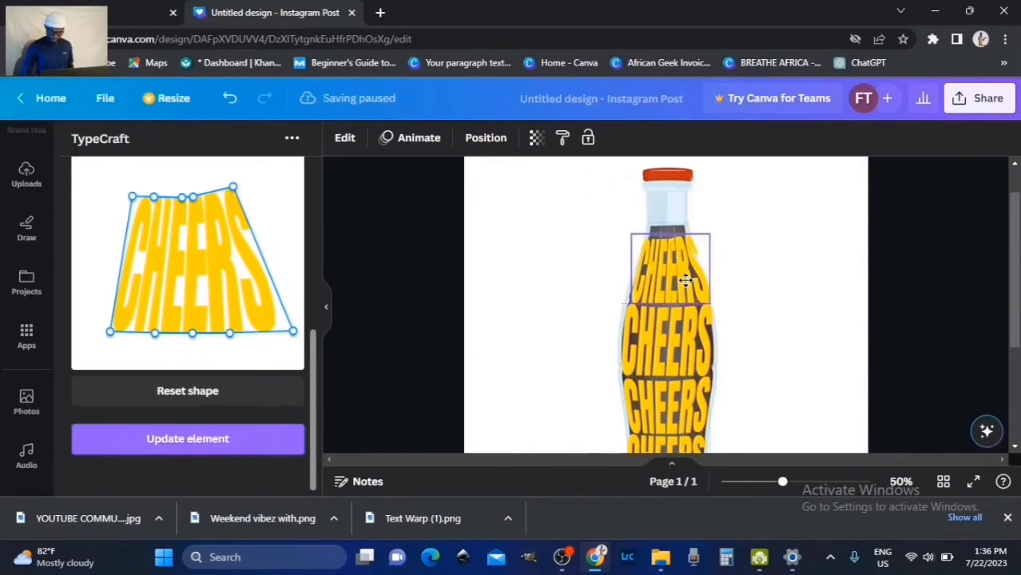
Set the bottle image's transparency to 0 and deselect it.
left_click(668, 338)
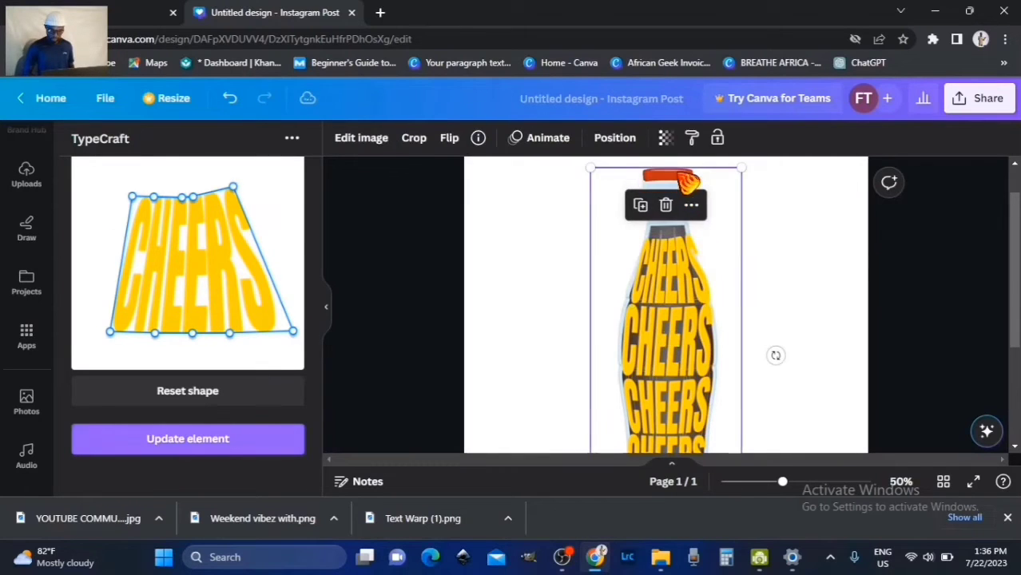
left_click(665, 137)
left_click_drag(663, 200, 464, 203)
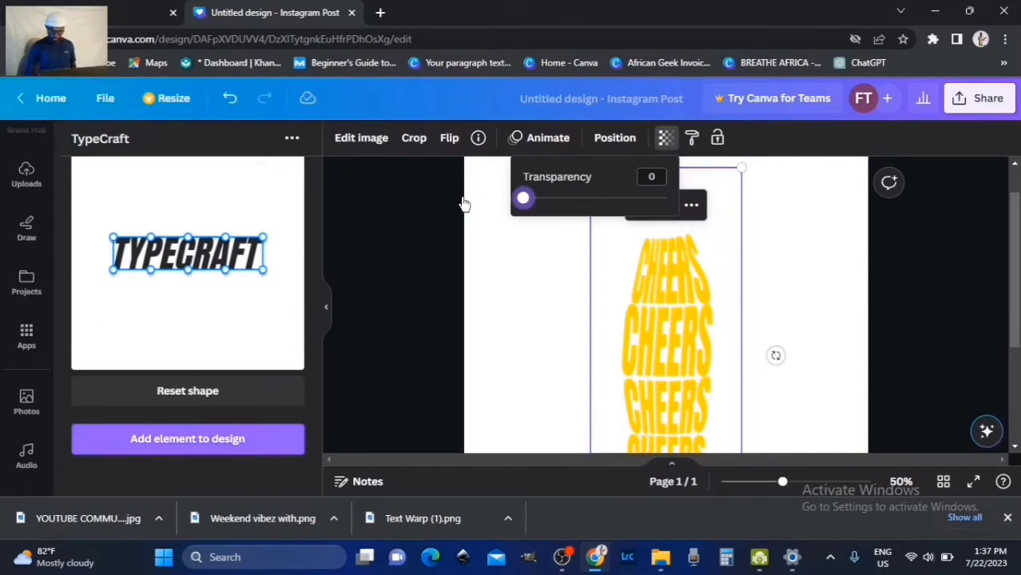
left_click(810, 300)
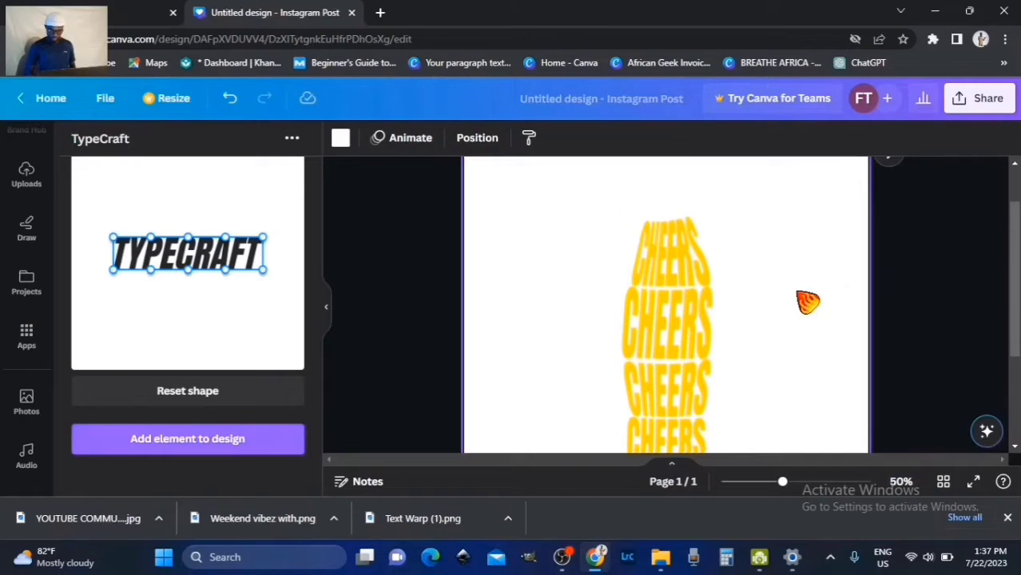
Stretch the left corners of the top CHEERS outward, respace its top middle points, and update the element.
left_click(691, 268)
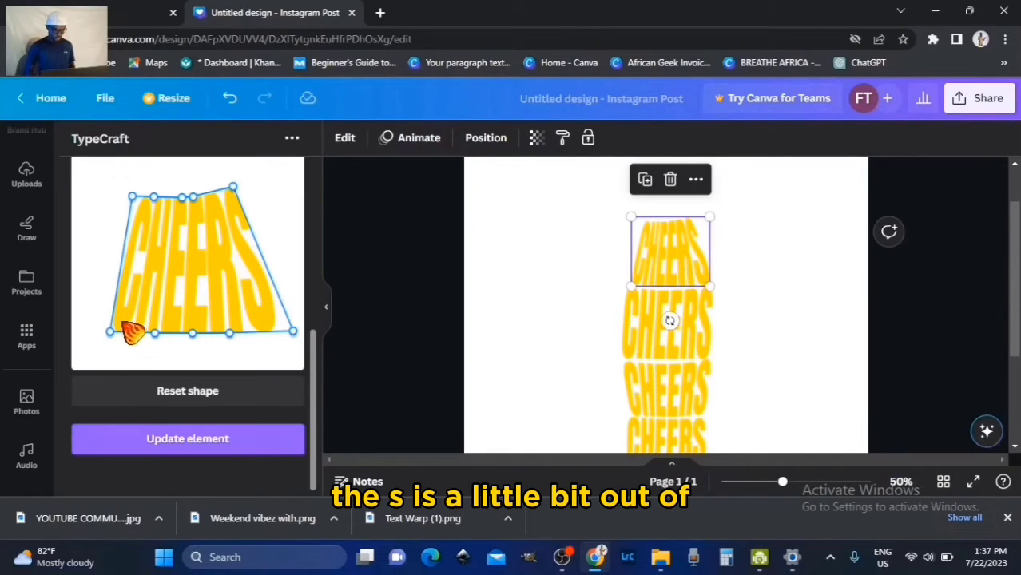
left_click_drag(110, 334, 101, 332)
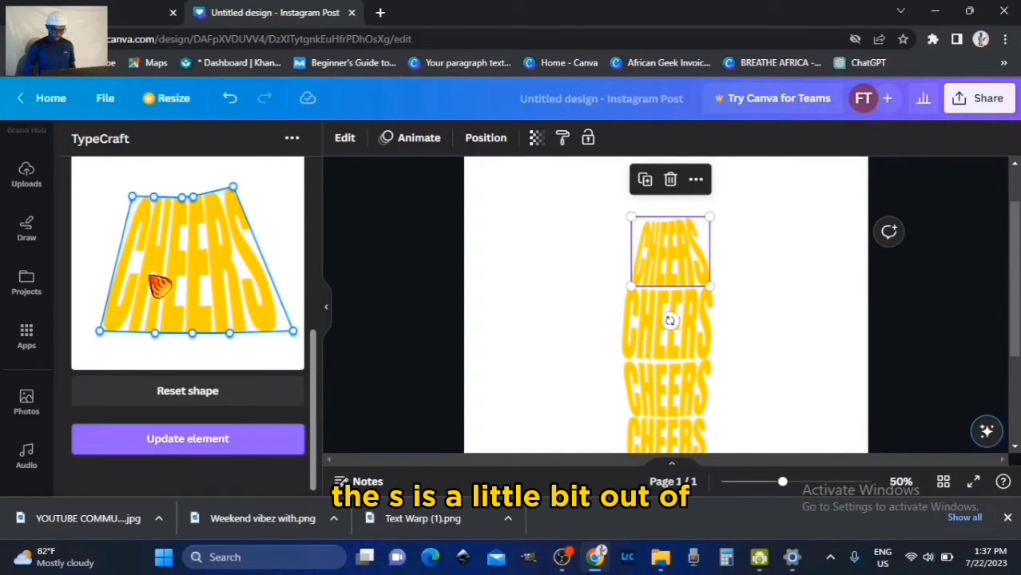
left_click(181, 436)
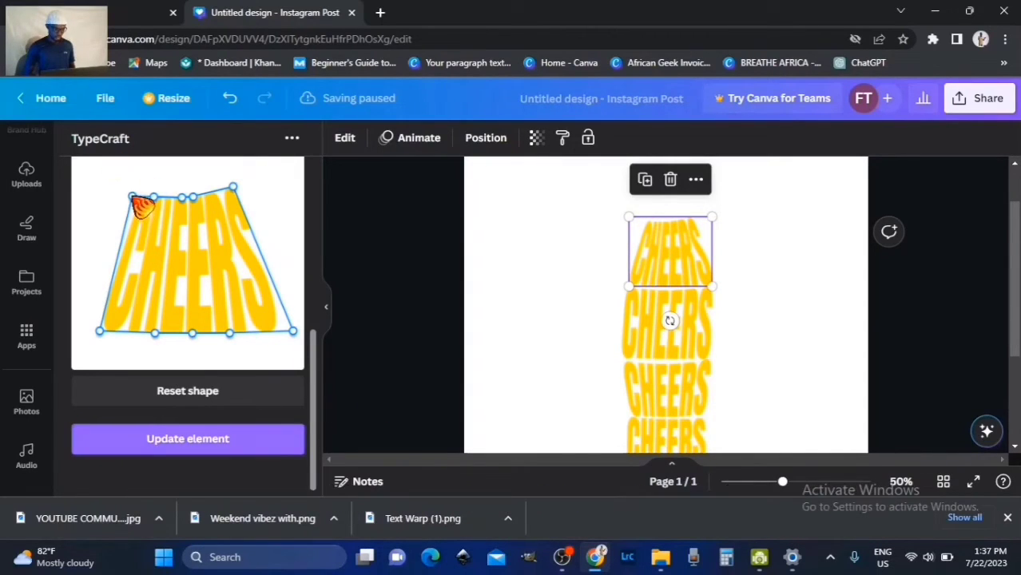
left_click_drag(134, 198, 123, 194)
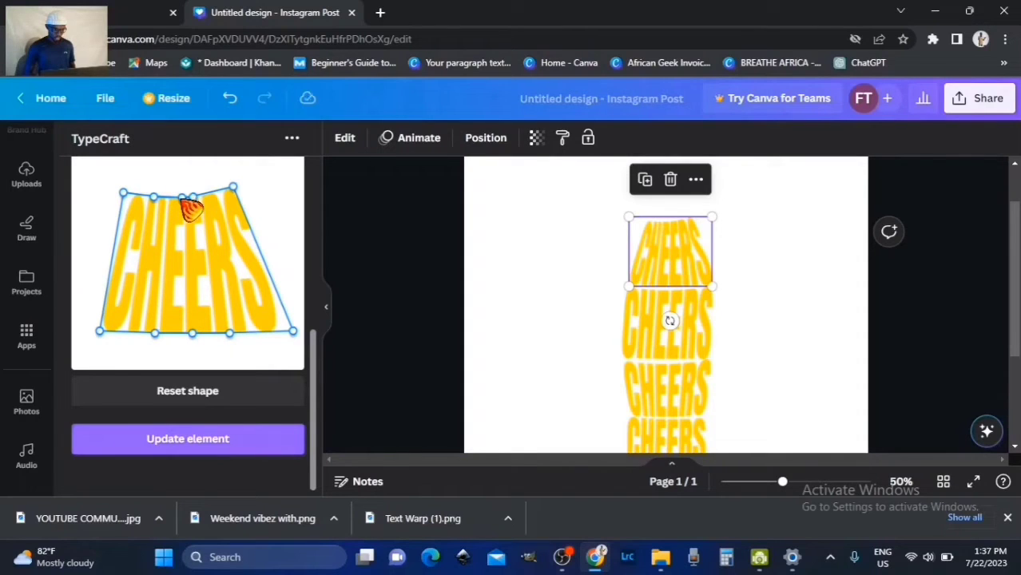
left_click_drag(190, 208, 184, 205)
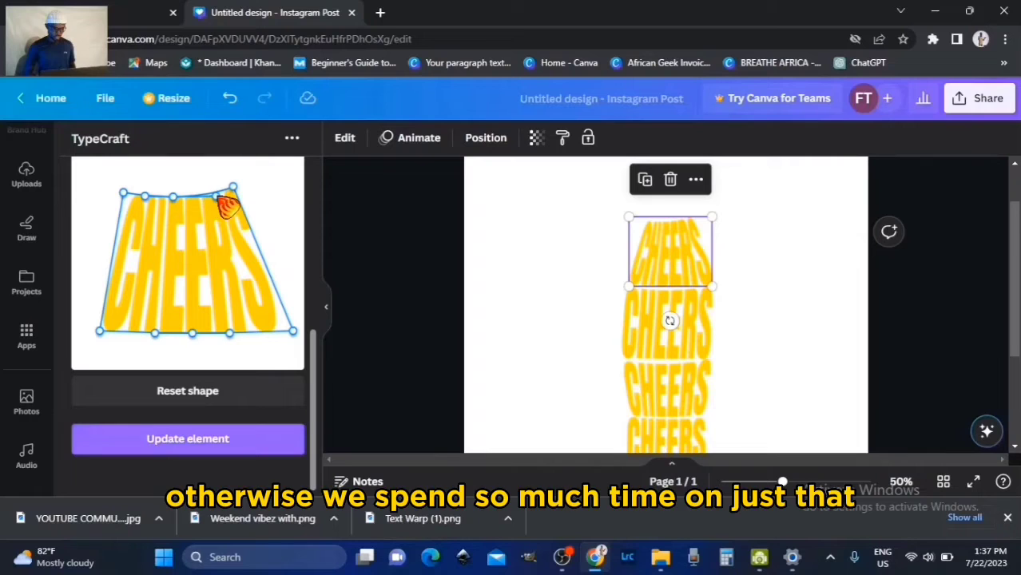
left_click(194, 446)
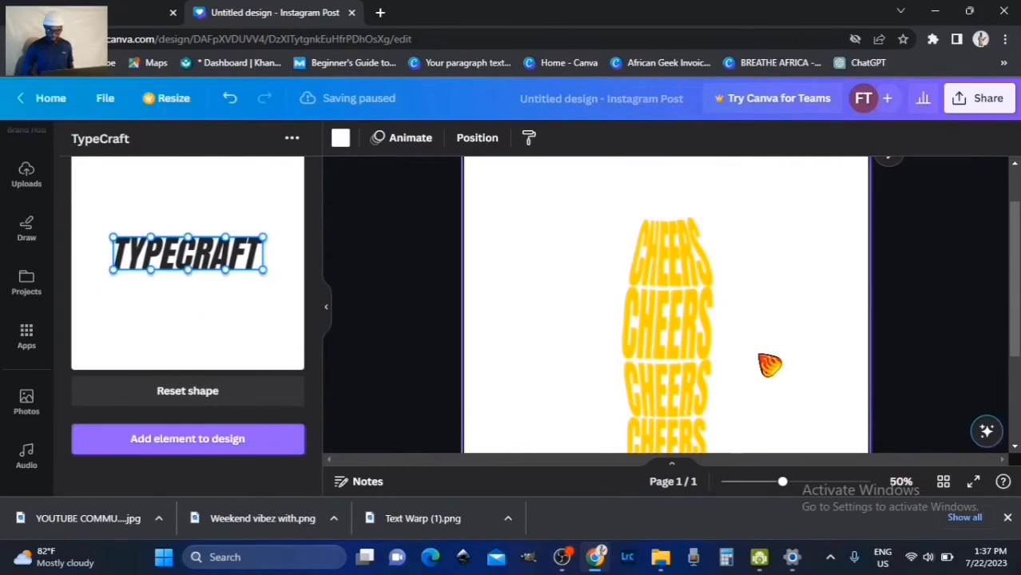
Nudge the top-right corner of the top CHEERS slightly downward and update the element.
key("ctrl+minus")
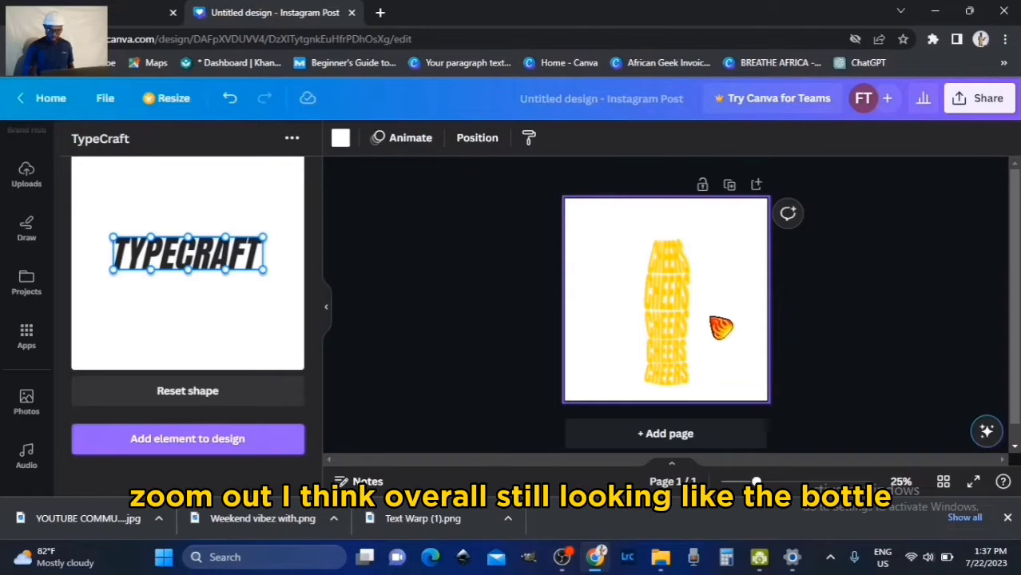
left_click(677, 262)
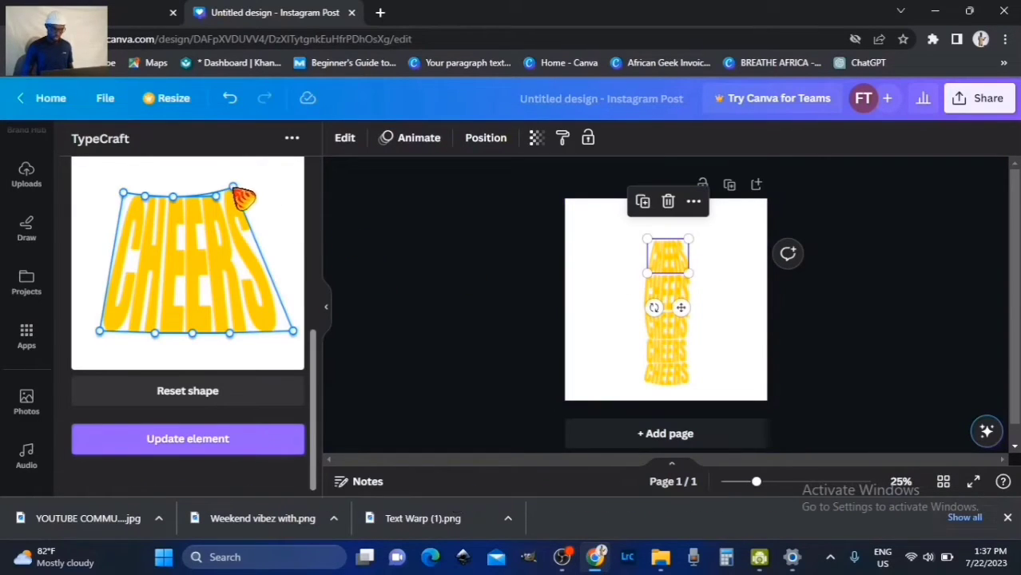
left_click_drag(239, 195, 241, 199)
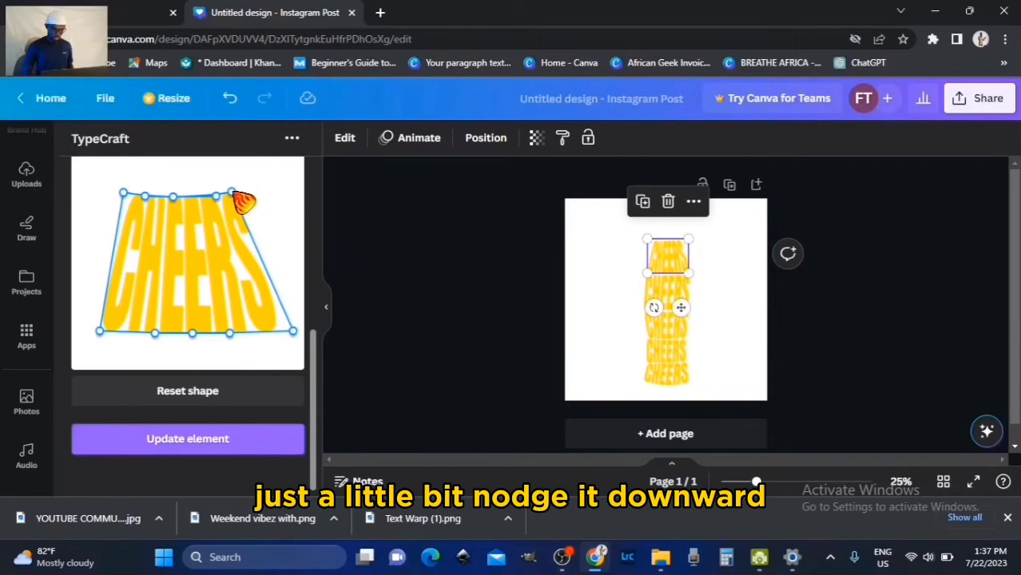
left_click(214, 452)
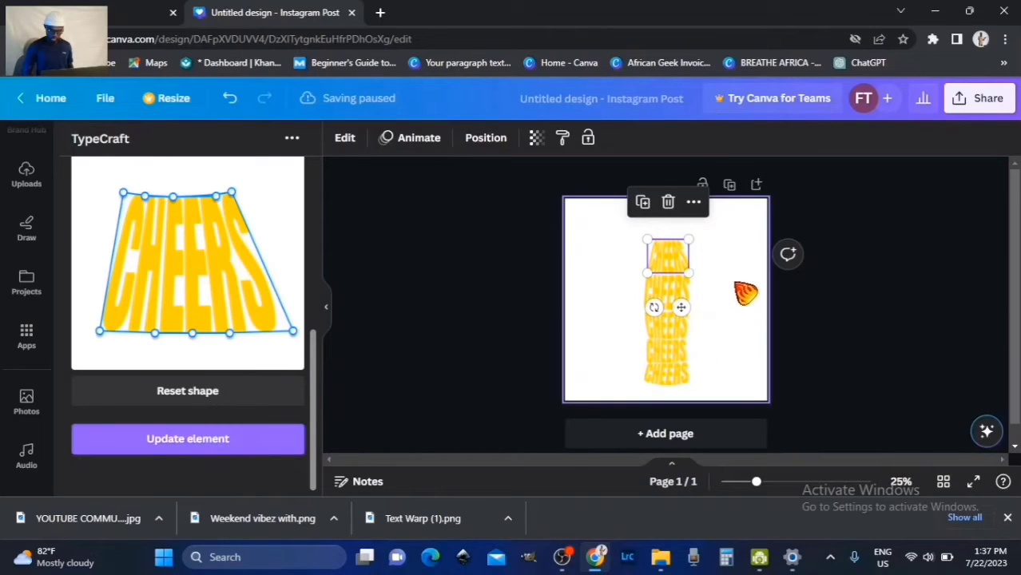
left_click(765, 297)
left_click(685, 272)
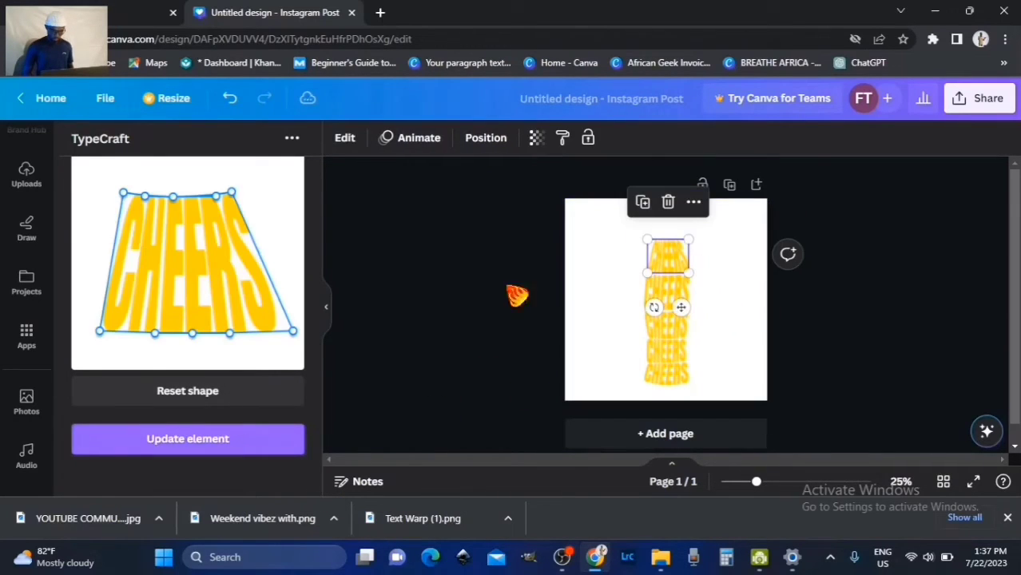
Move the top-right corner of the top CHEERS slightly outward, update the element, and nudge it slightly left.
left_click(745, 326)
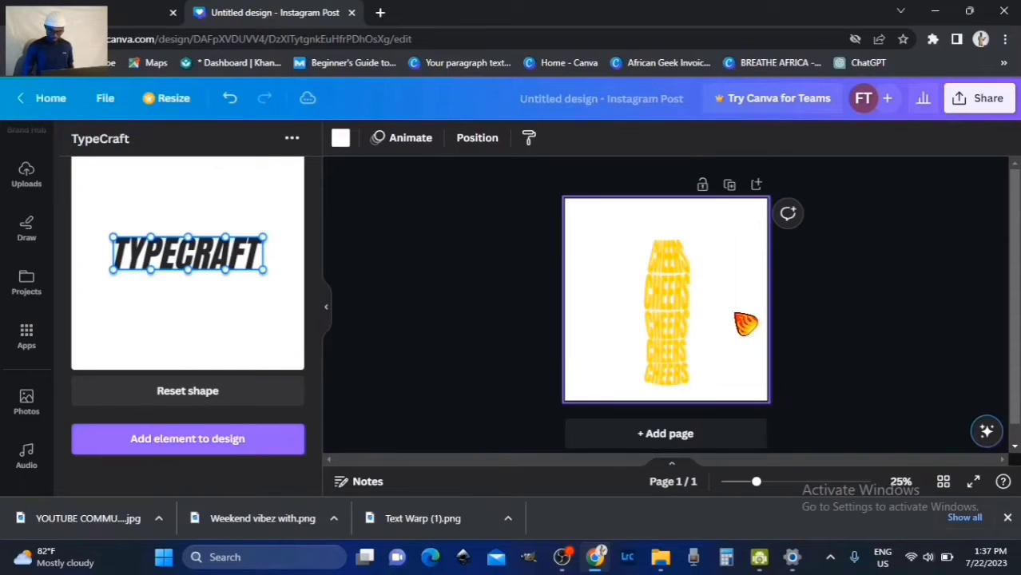
left_click(685, 278)
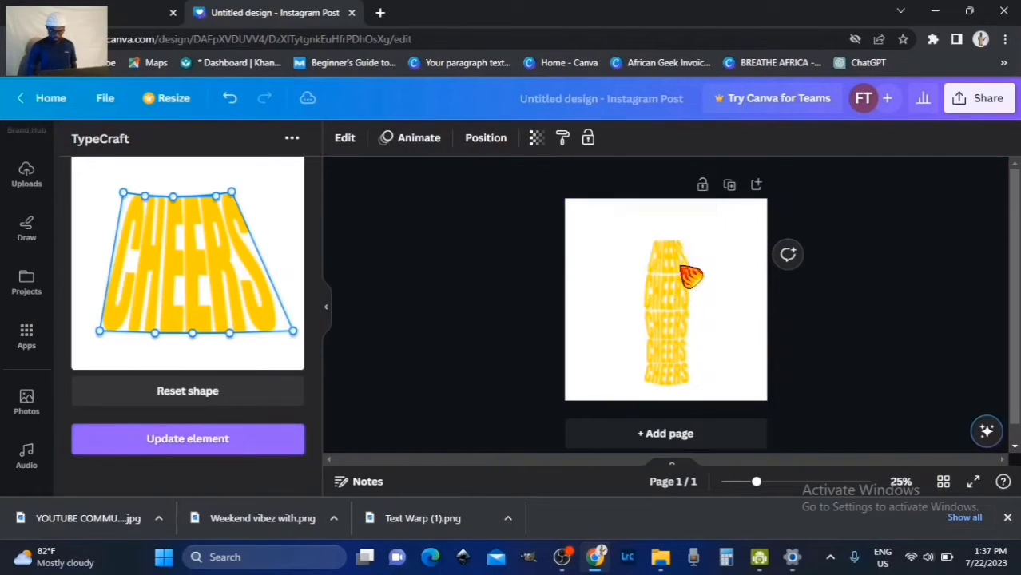
left_click(687, 274)
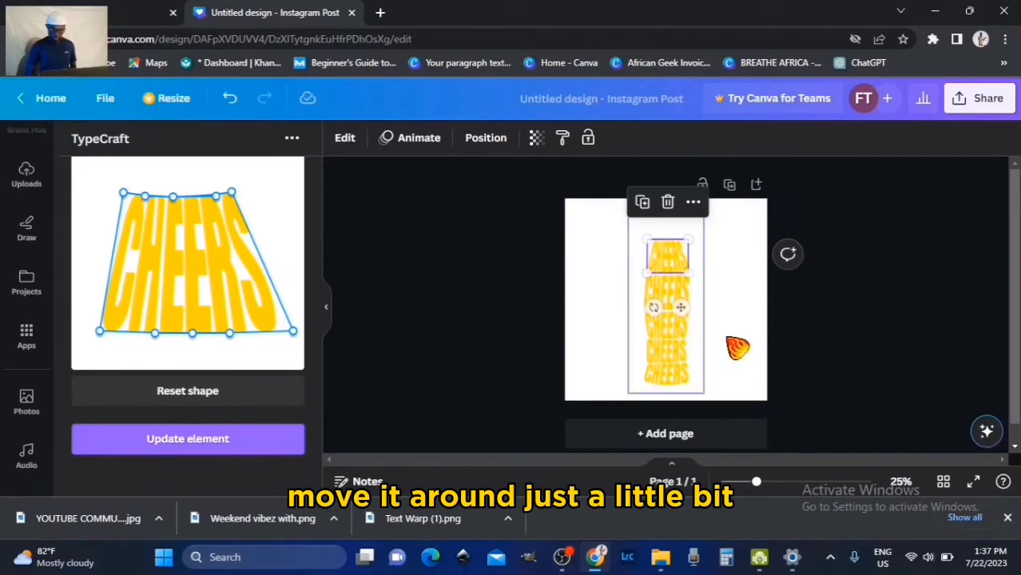
left_click_drag(244, 206, 250, 204)
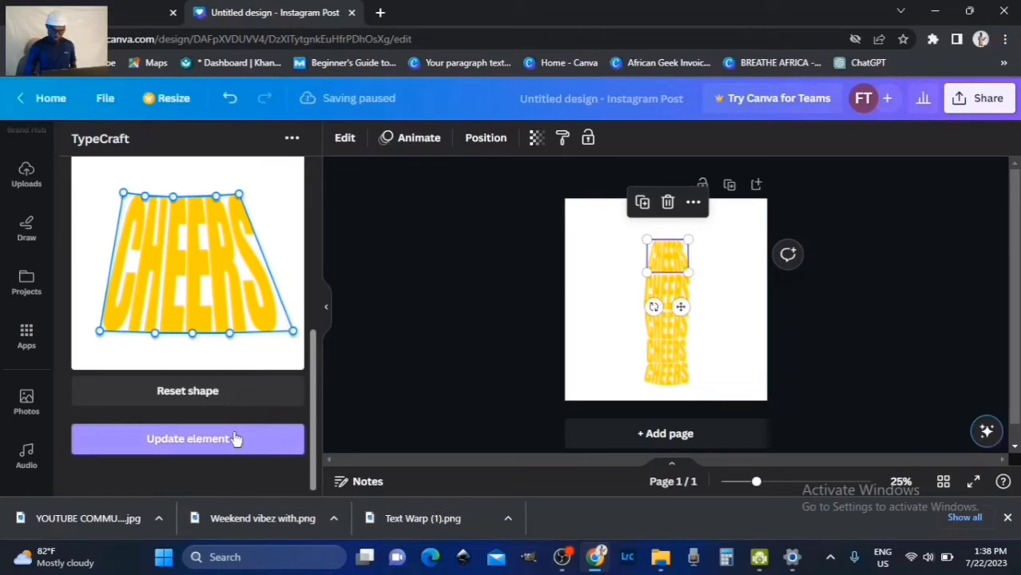
left_click(567, 387)
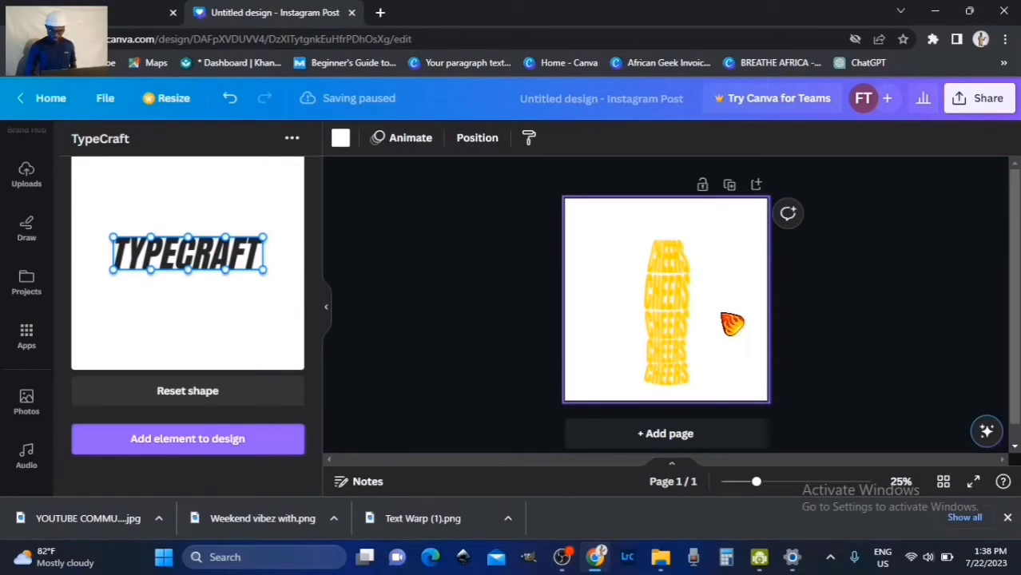
left_click(690, 276)
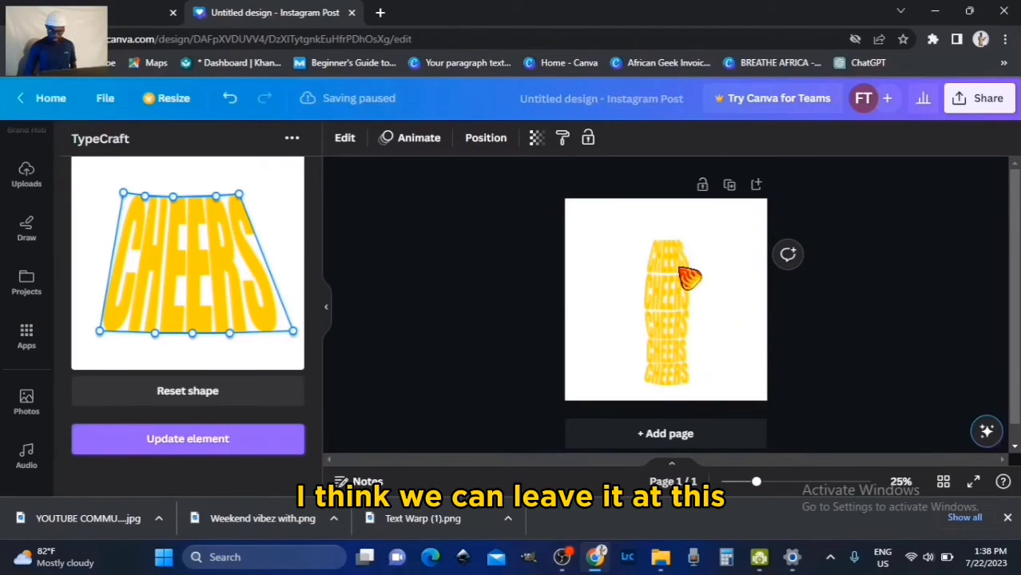
left_click(689, 277)
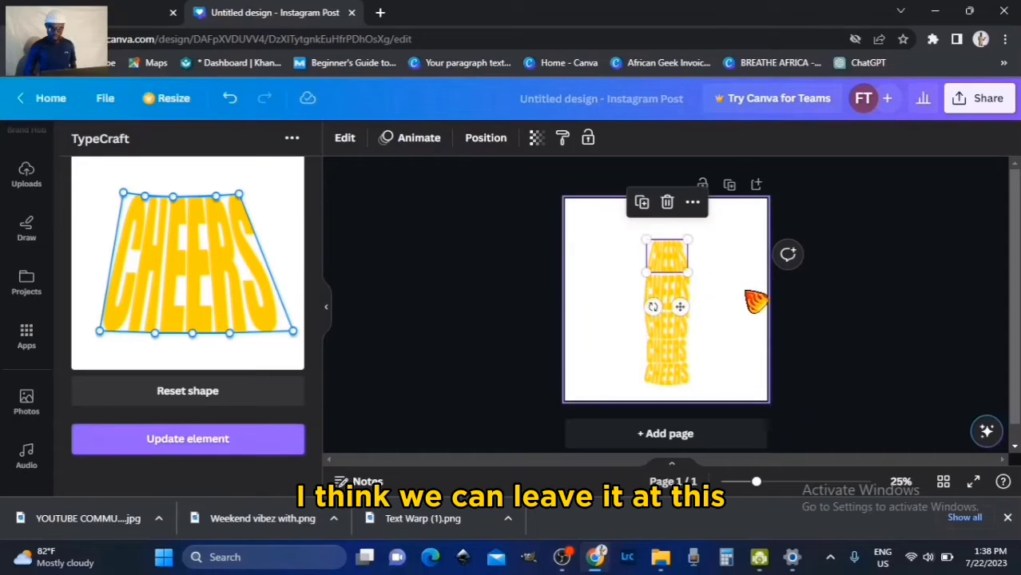
left_click(755, 302)
Bring the bottle image back into view by setting its transparency to about 84, and deselect it.
left_click(703, 251)
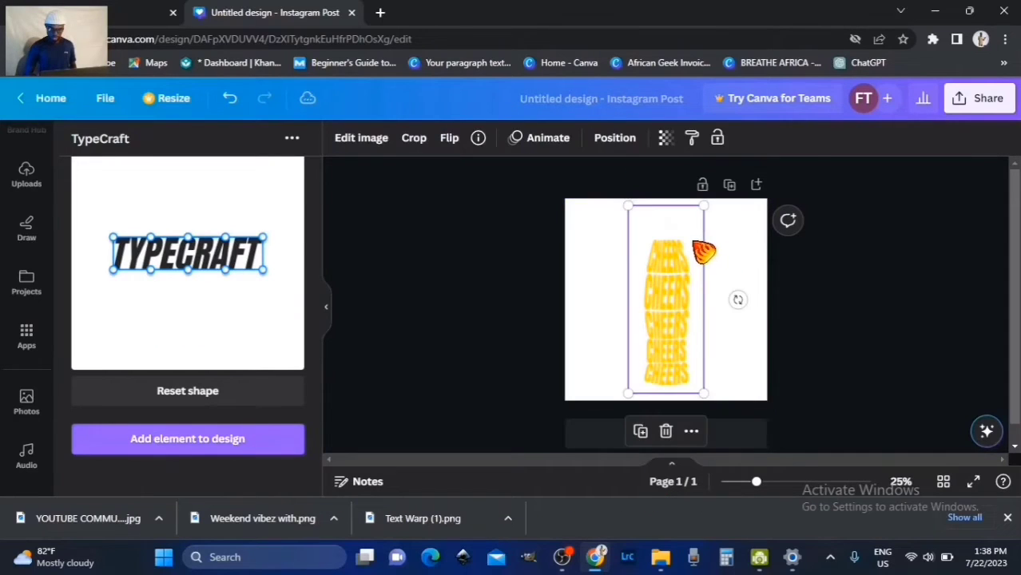
left_click(665, 137)
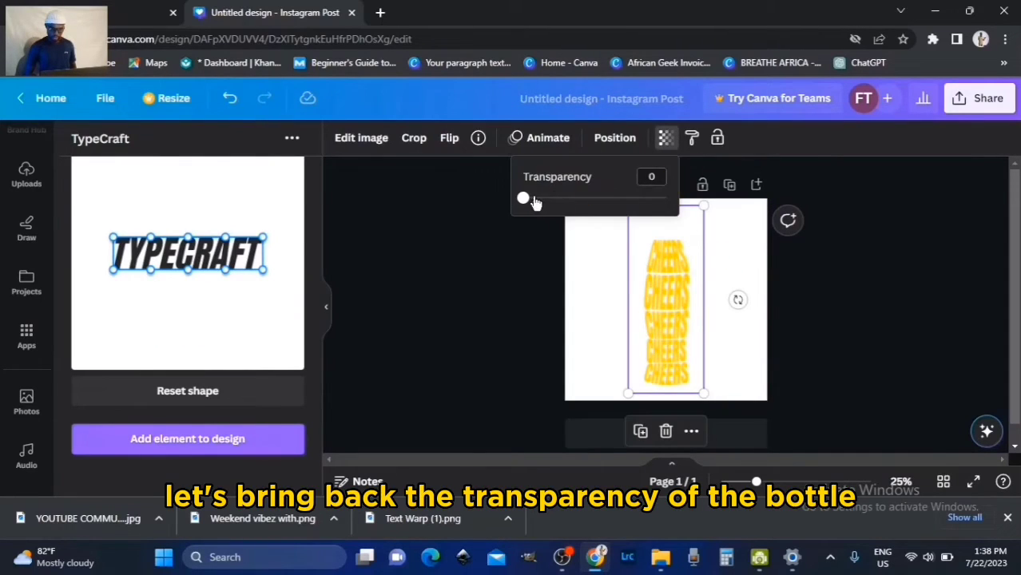
left_click_drag(536, 203, 632, 206)
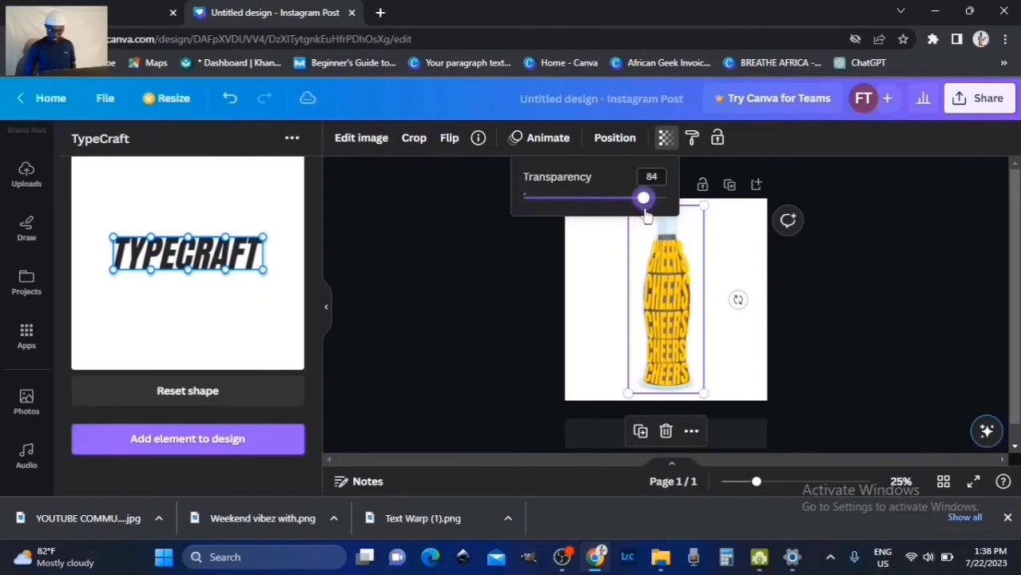
left_click(713, 281)
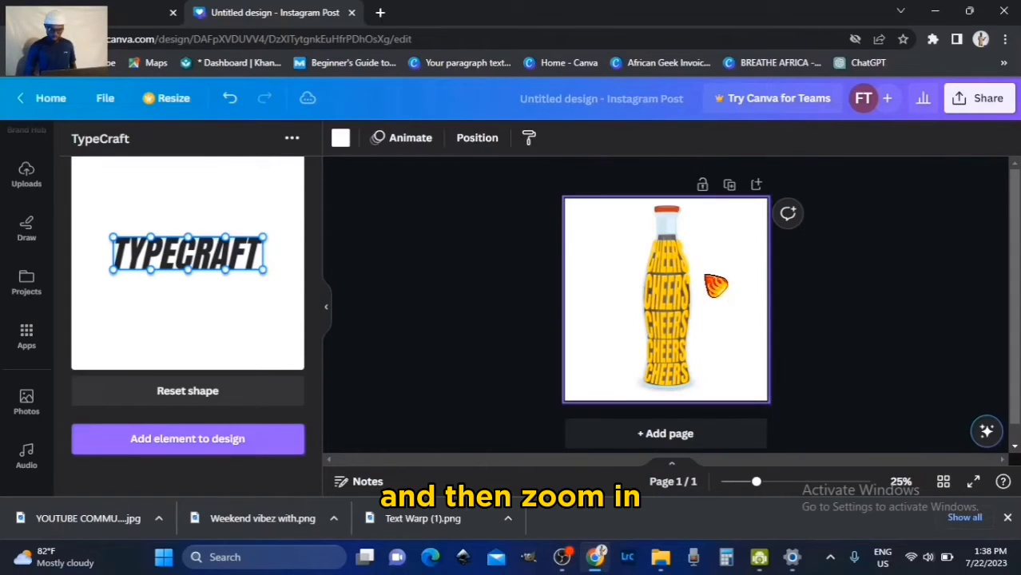
Shrink the top CHEERS from both upper corners so it fits inside the bottle's shoulder.
key("ctrl+plus")
key("ctrl+plus")
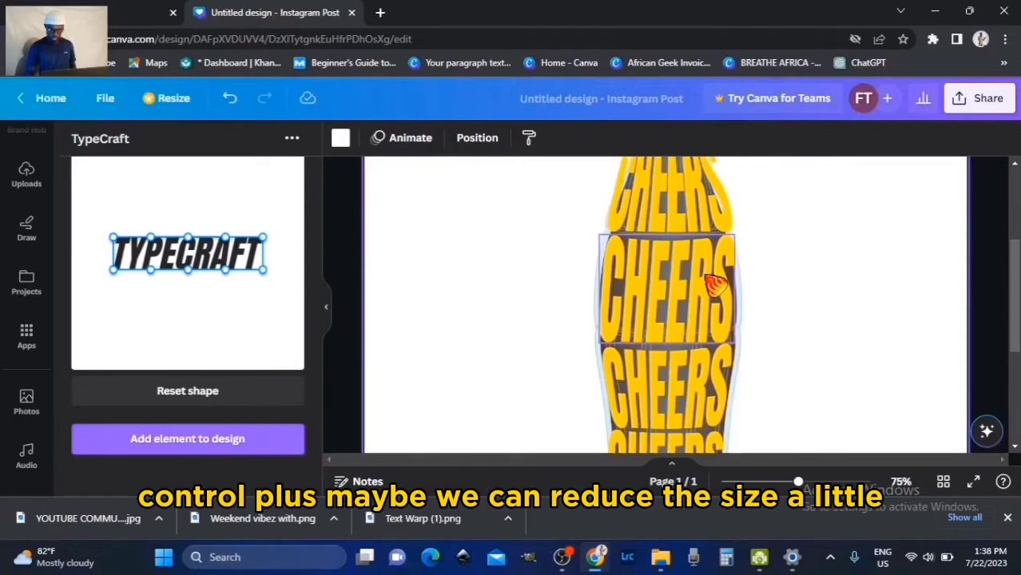
left_click(711, 281)
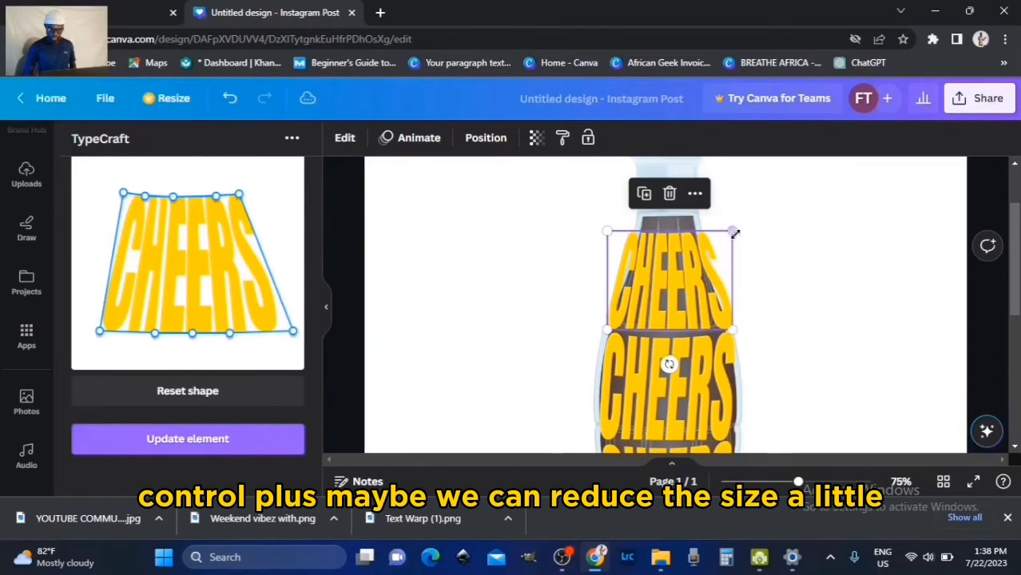
left_click_drag(731, 230, 725, 235)
left_click_drag(607, 237, 615, 245)
Stretch the bottom-left warp corner of the top CHEERS outward, update it, and fine-tune its size.
left_click_drag(100, 336, 82, 331)
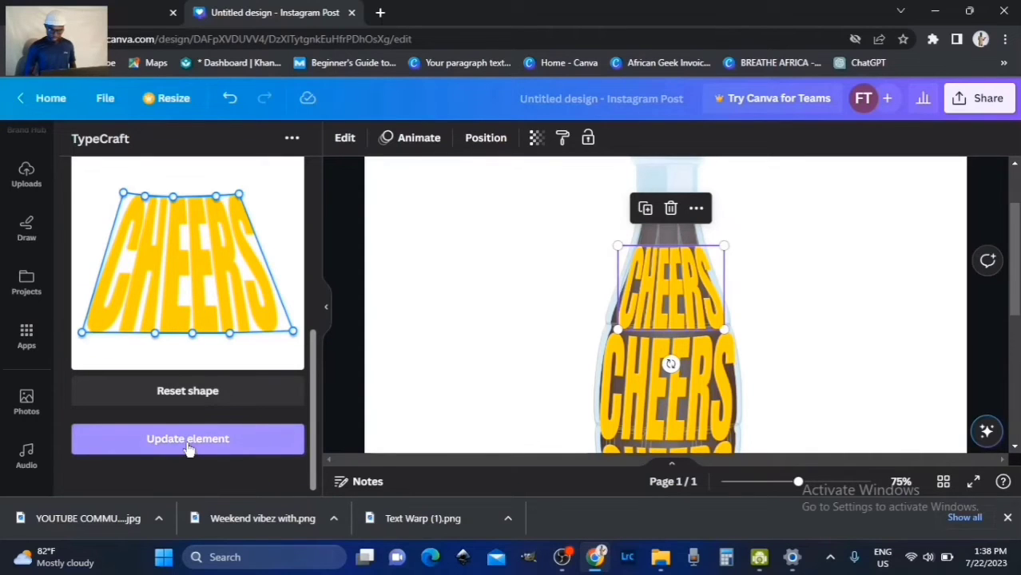
left_click(188, 440)
left_click_drag(723, 247, 722, 246)
left_click(782, 286)
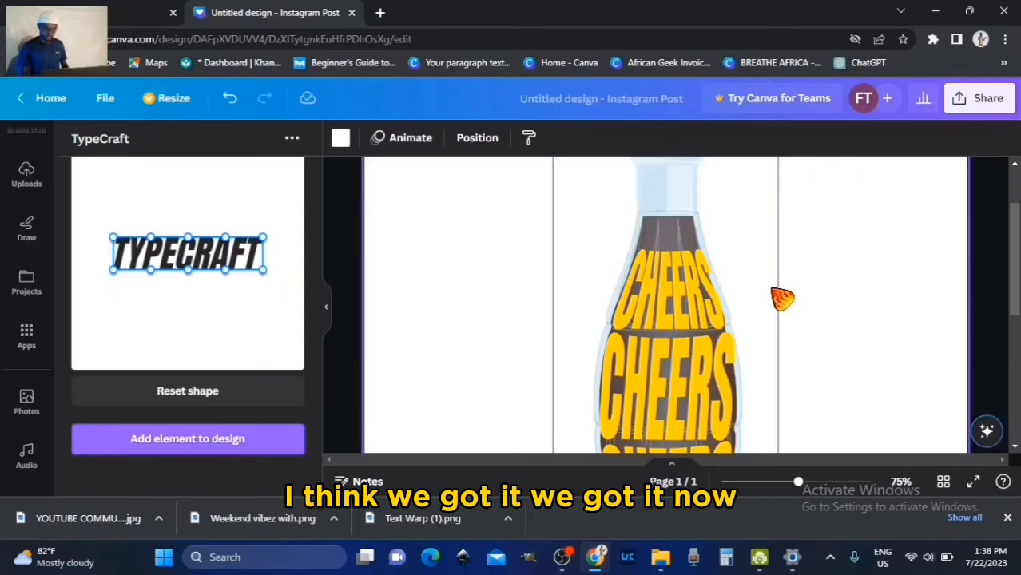
Place a copy of the top CHEERS directly above it and scale it down to the bottle's lower neck.
scroll(795, 297, "up", 2)
left_click(681, 381)
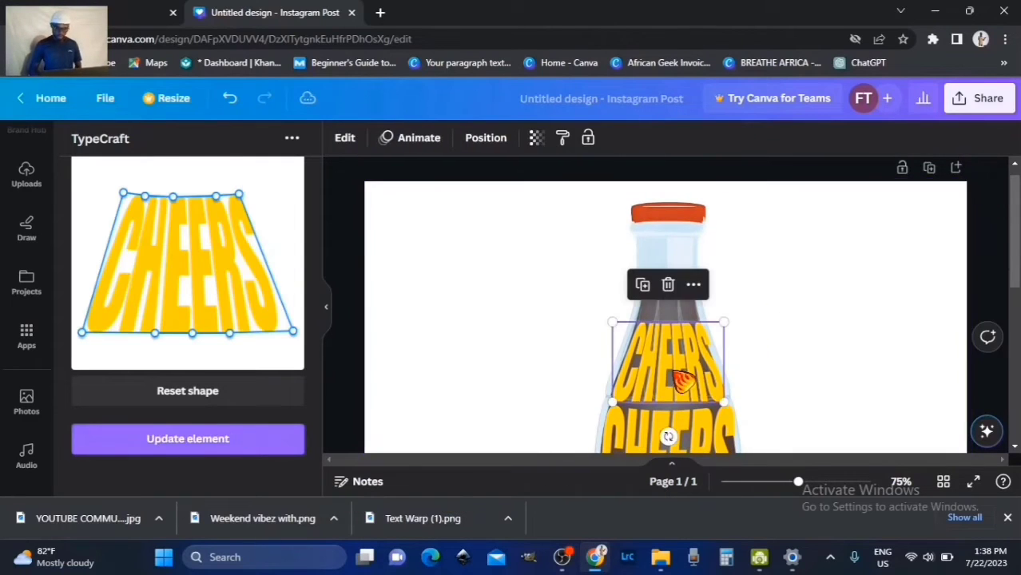
left_click_drag(681, 381, 675, 280)
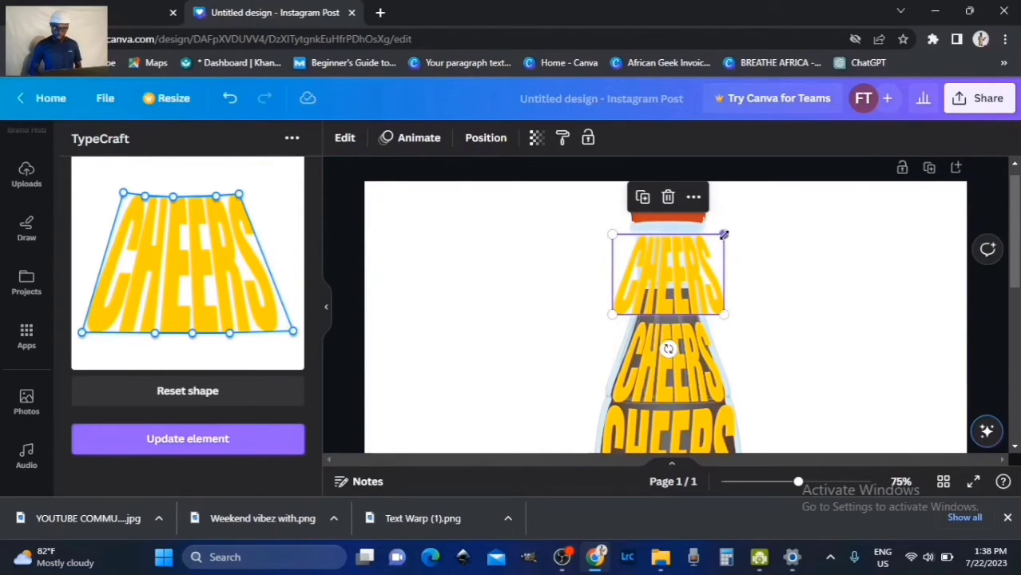
left_click_drag(724, 234, 698, 278)
Stretch both top warp corners of the lower-neck CHEERS outward to widen its upper edge, and update the element.
left_click_drag(239, 194, 266, 197)
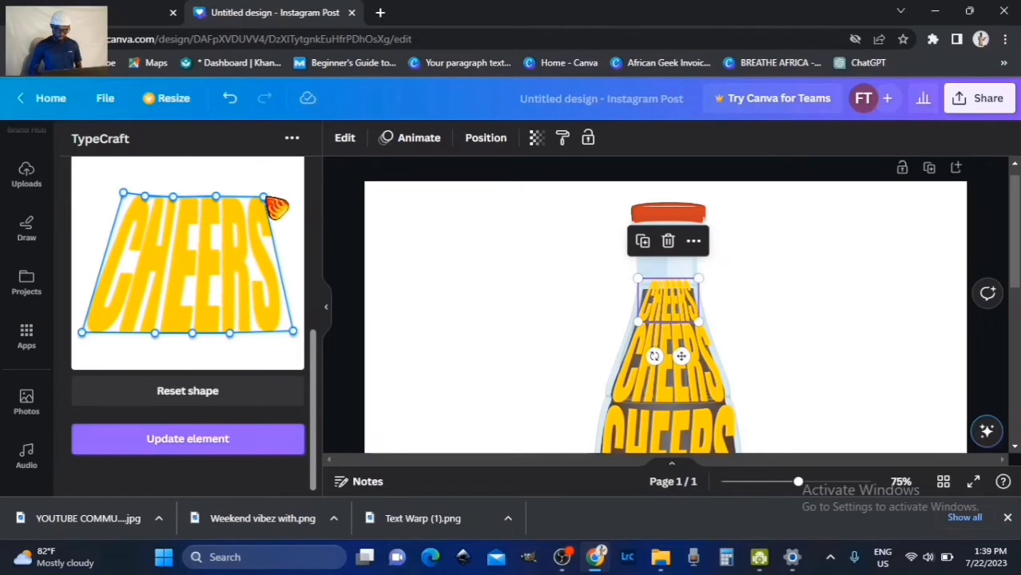
left_click_drag(147, 201, 110, 198)
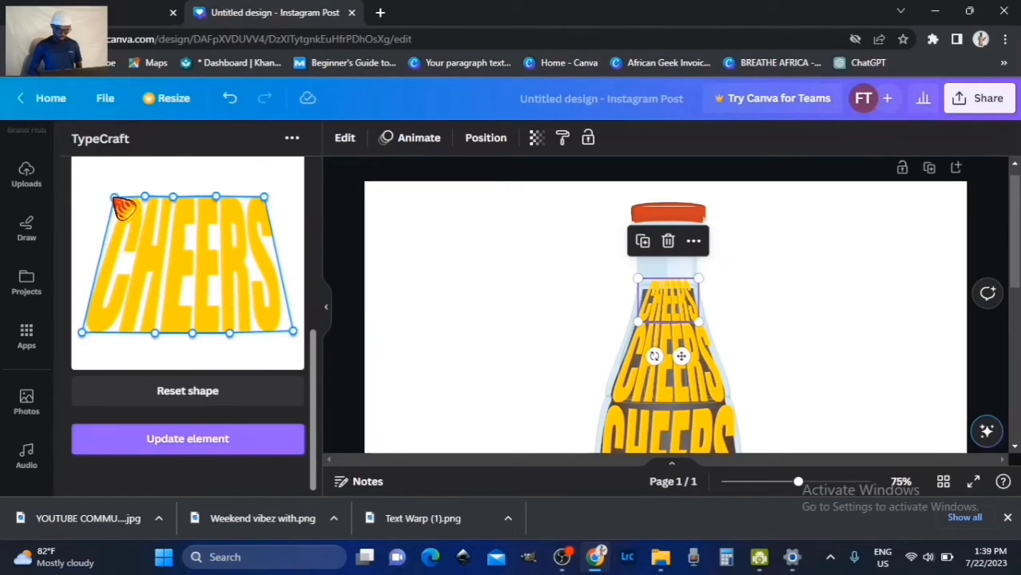
left_click(197, 448)
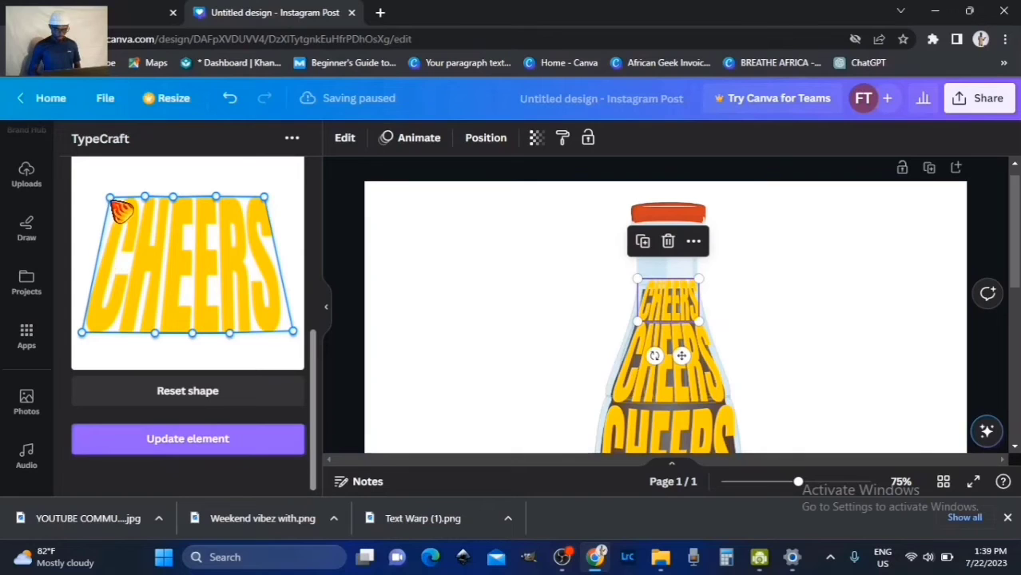
left_click_drag(110, 198, 100, 198)
left_click(191, 444)
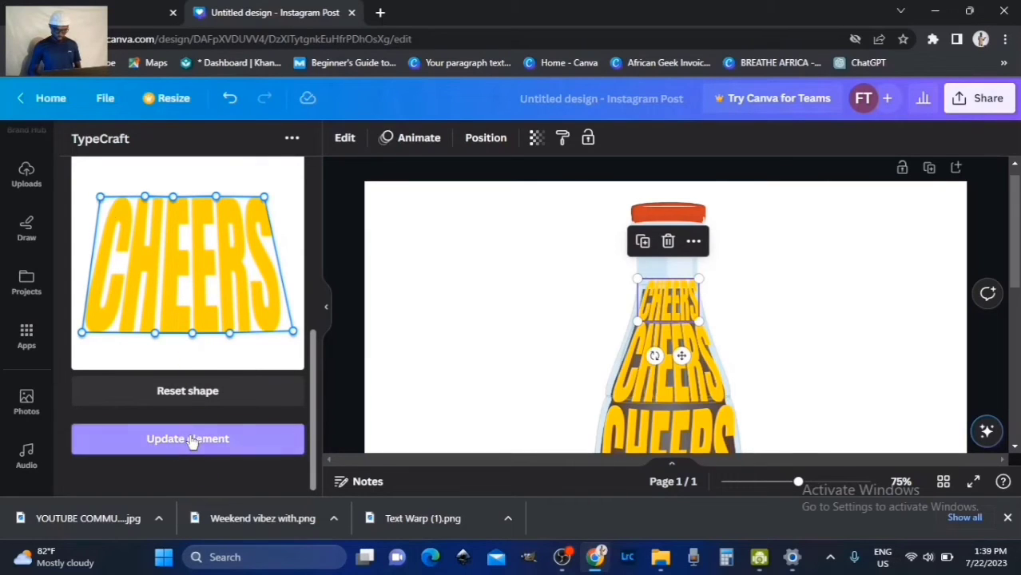
left_click(786, 342)
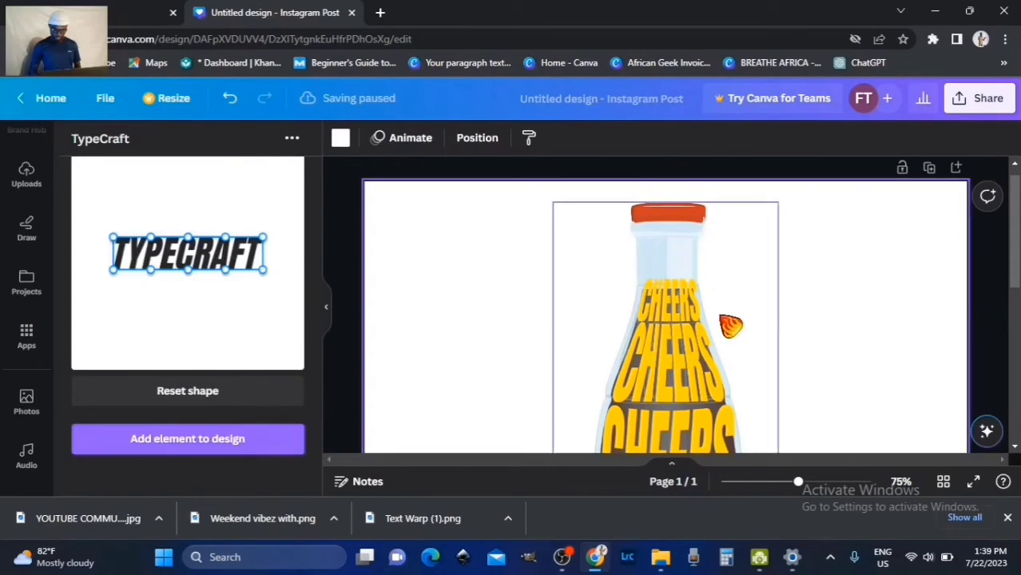
Place a copy of the lower-neck CHEERS directly above it, just below the bottle cap.
left_click(686, 327)
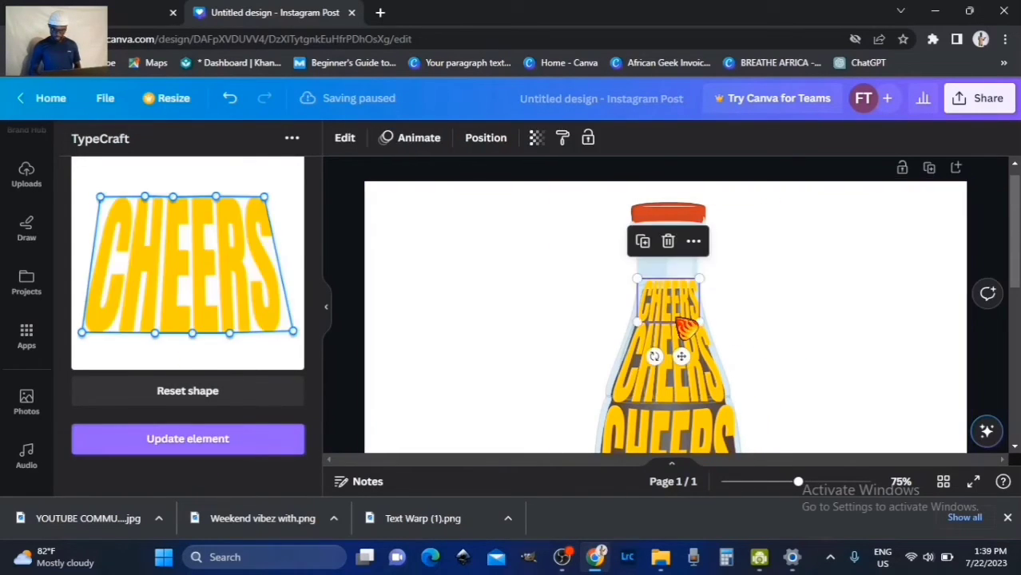
left_click(685, 327)
left_click(679, 260)
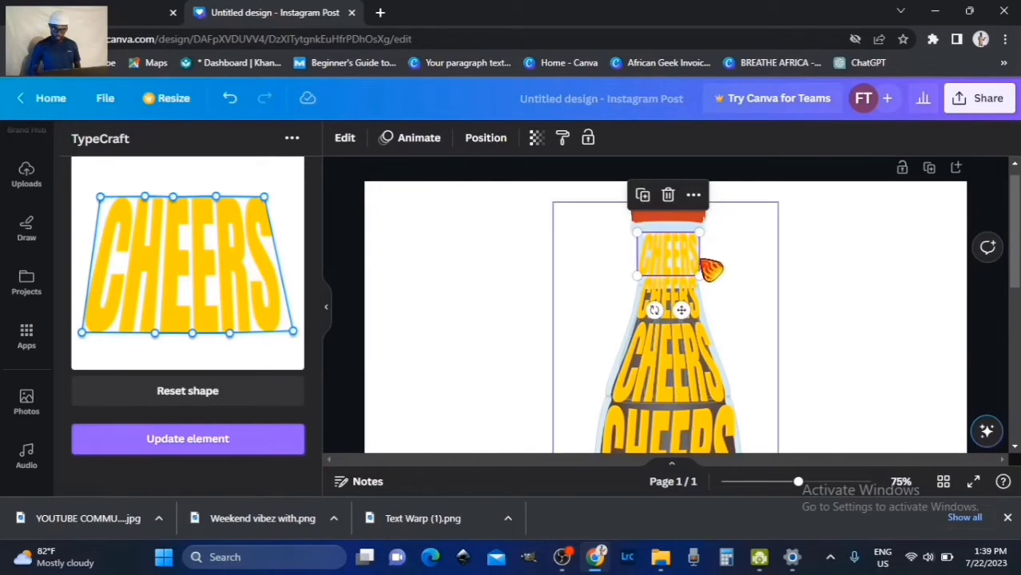
Pull the new CHEERS' bottom warp corners inward, respace its bottom middle points, update it, and shrink it to about 84 × 70.
left_click_drag(293, 331, 267, 333)
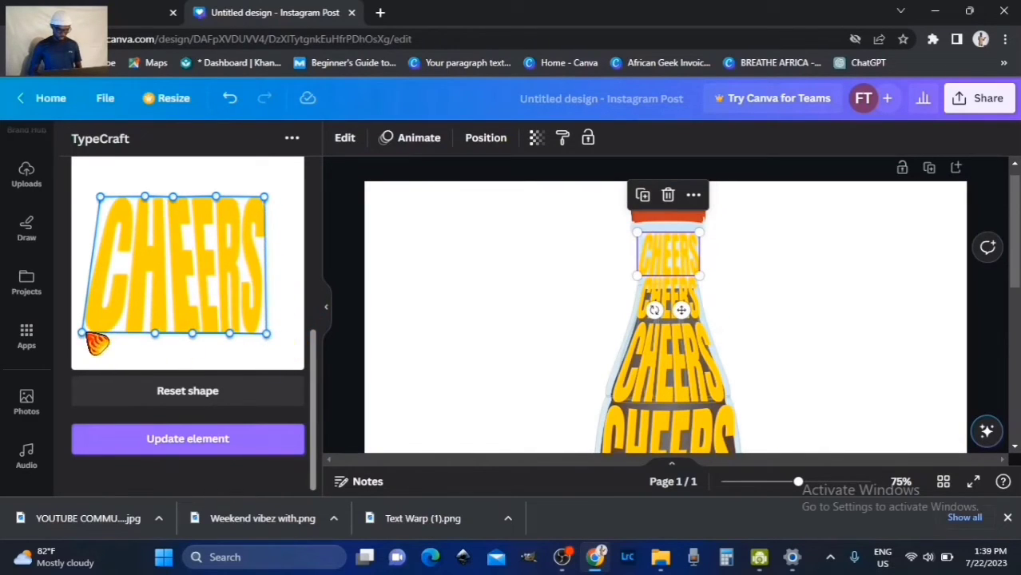
left_click_drag(84, 335, 98, 336)
left_click_drag(192, 335, 186, 336)
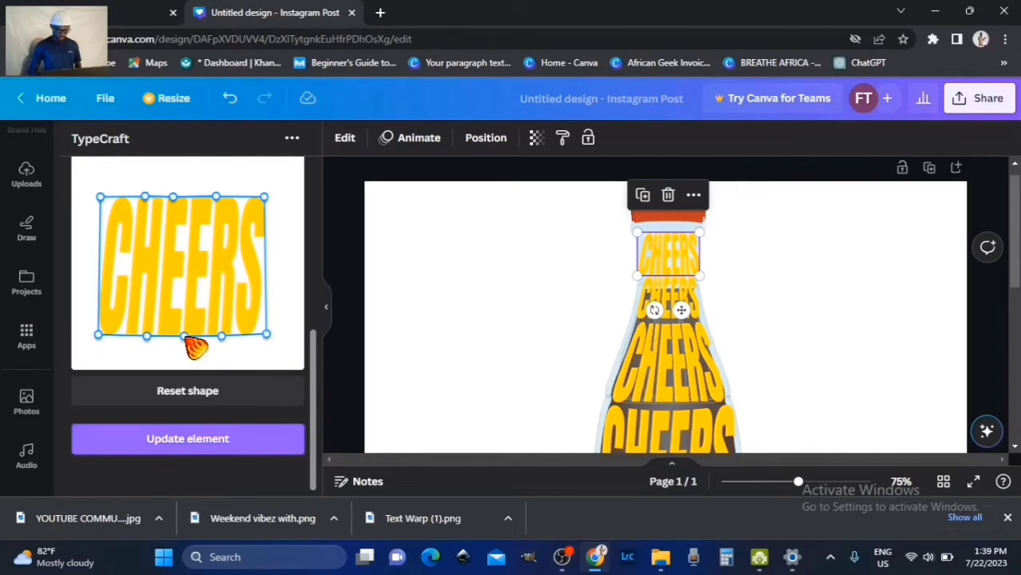
left_click(183, 438)
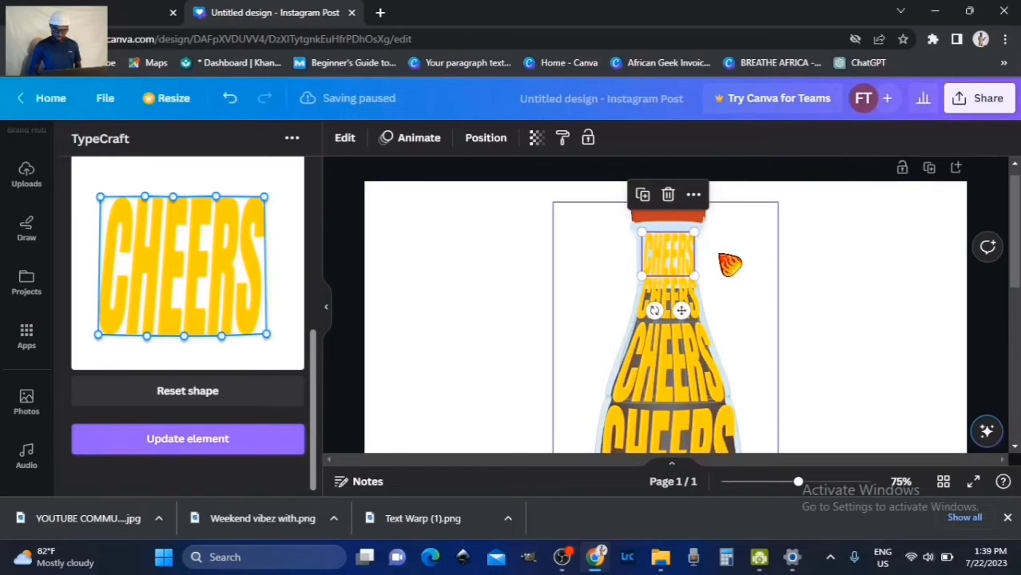
left_click_drag(695, 231, 723, 252)
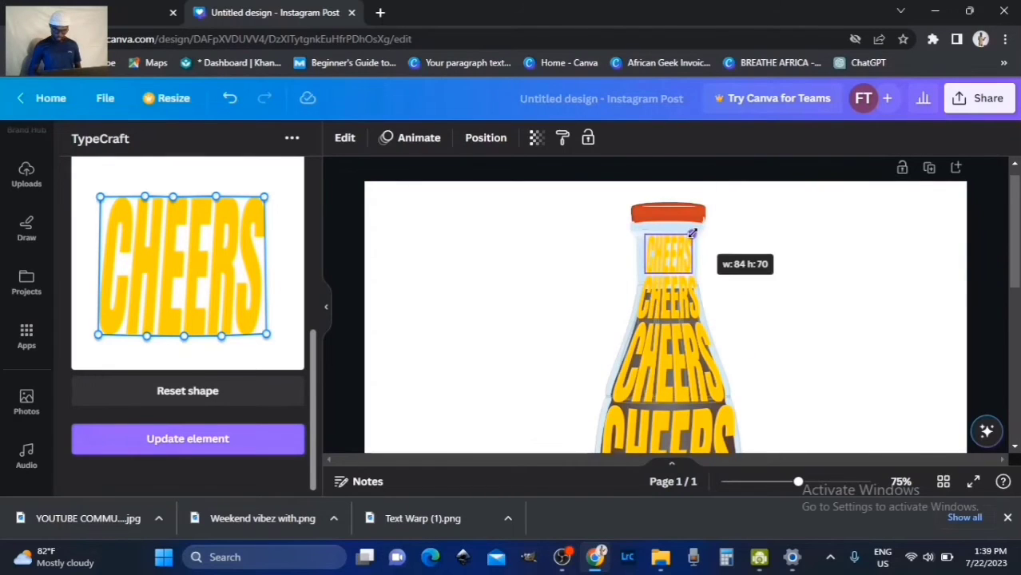
left_click(729, 267)
Place a copy of the uppermost CHEERS over the bottle cap, reset its warp shape, and update the element.
left_click(681, 265)
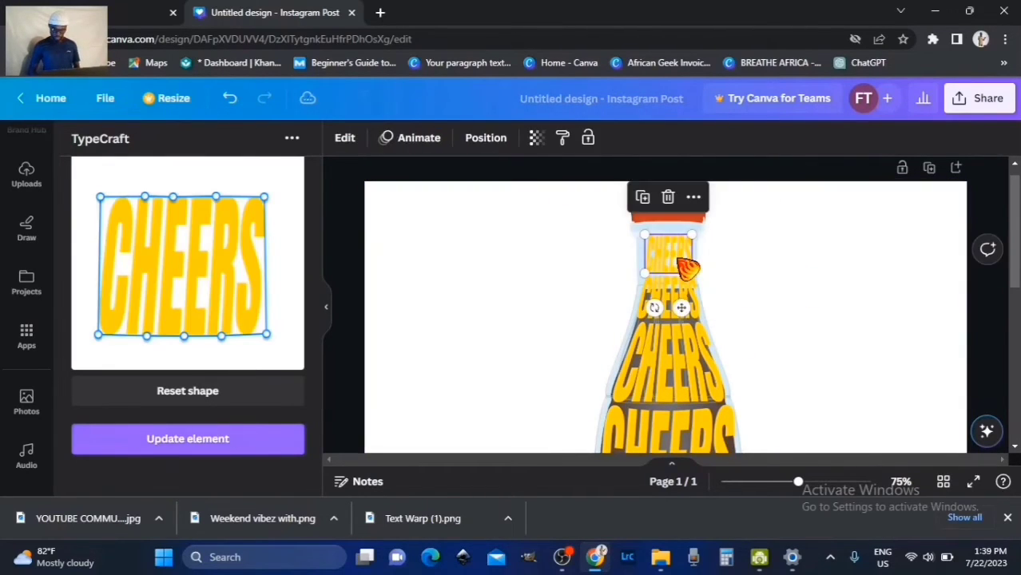
left_click_drag(680, 265, 672, 206)
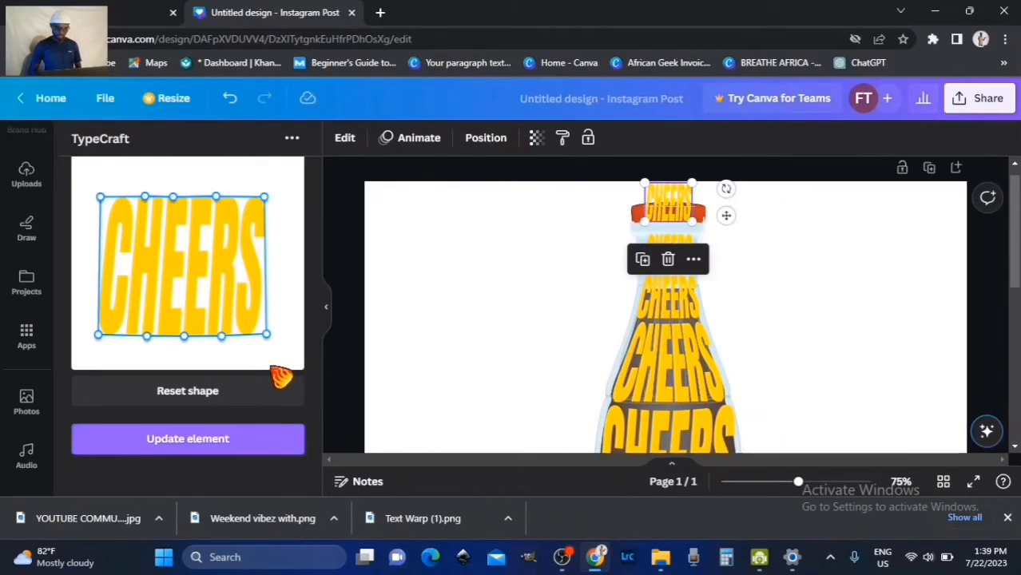
left_click(191, 391)
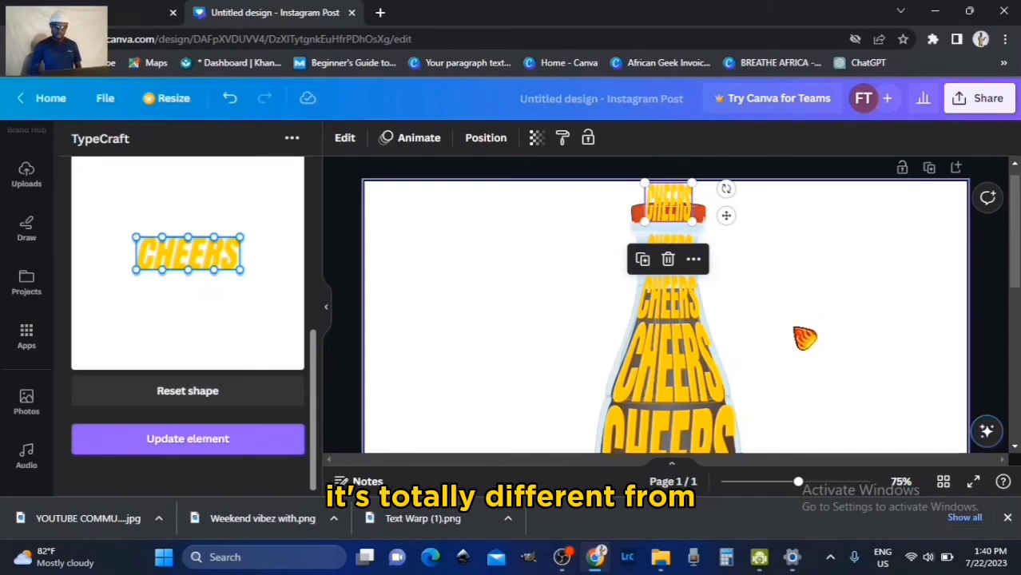
left_click(179, 441)
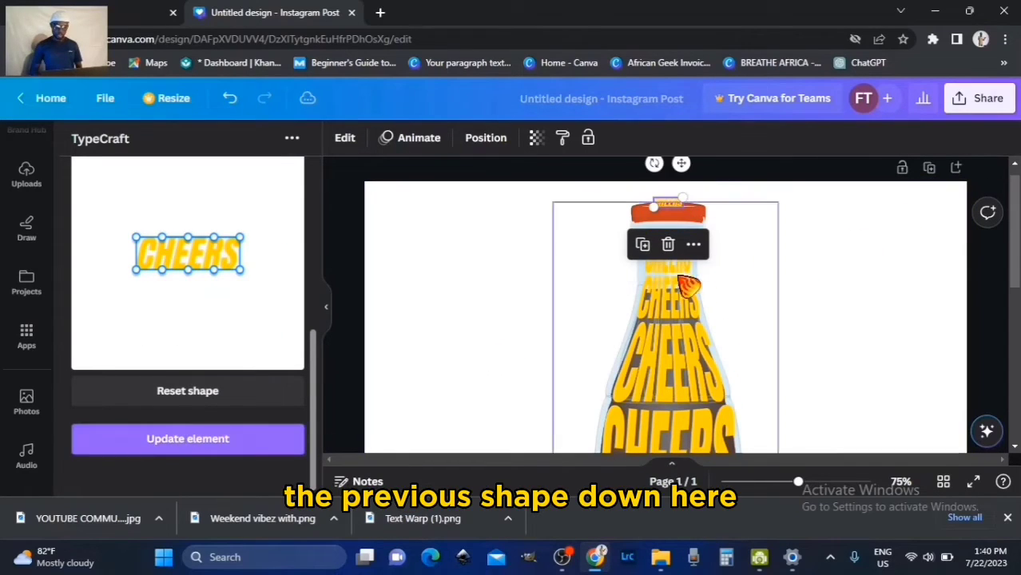
key("ctrl+plus")
key("ctrl+plus")
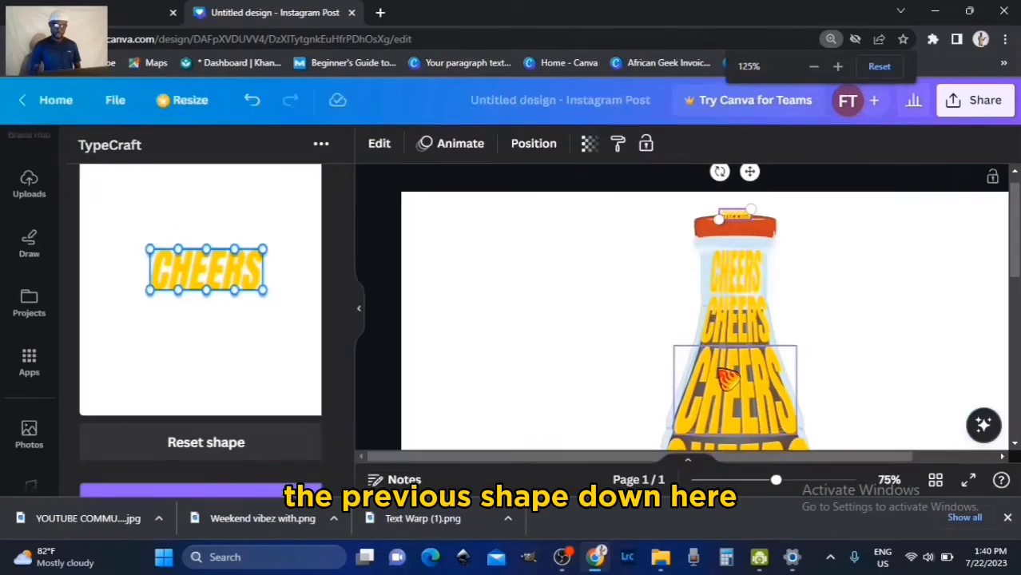
key("ctrl+0")
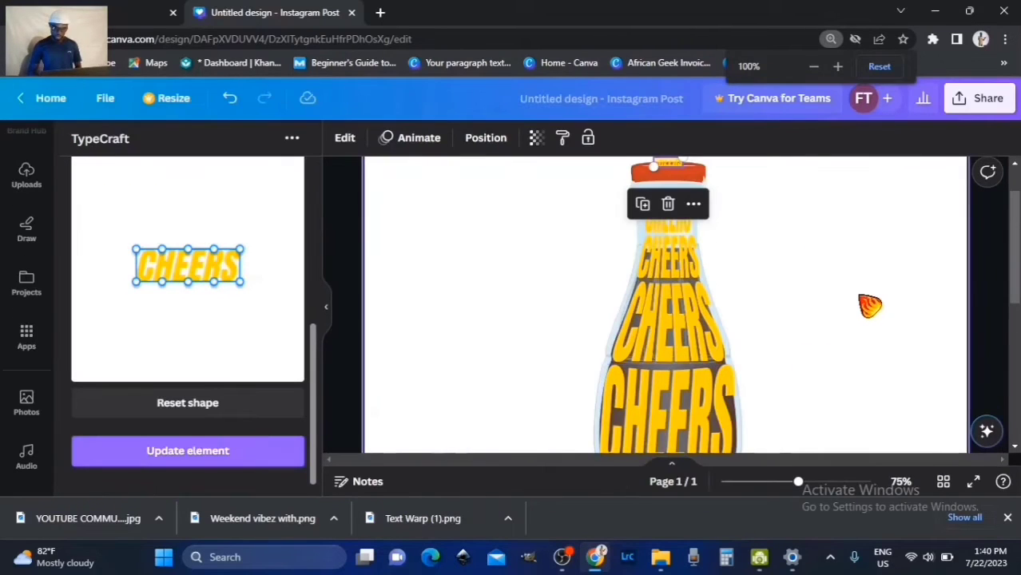
left_click(869, 305)
scroll(869, 305, "up", 2)
scroll(869, 305, "up", 3)
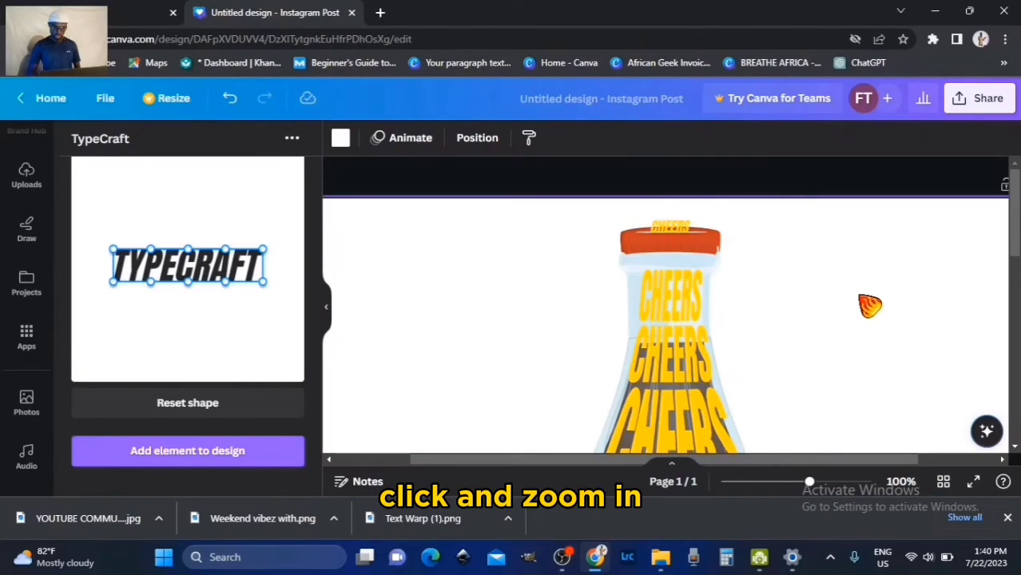
Pull both bottom warp corners of the cap's CHEERS outward and downward to arch its lower edge, and update the element.
scroll(789, 307, "up", 4)
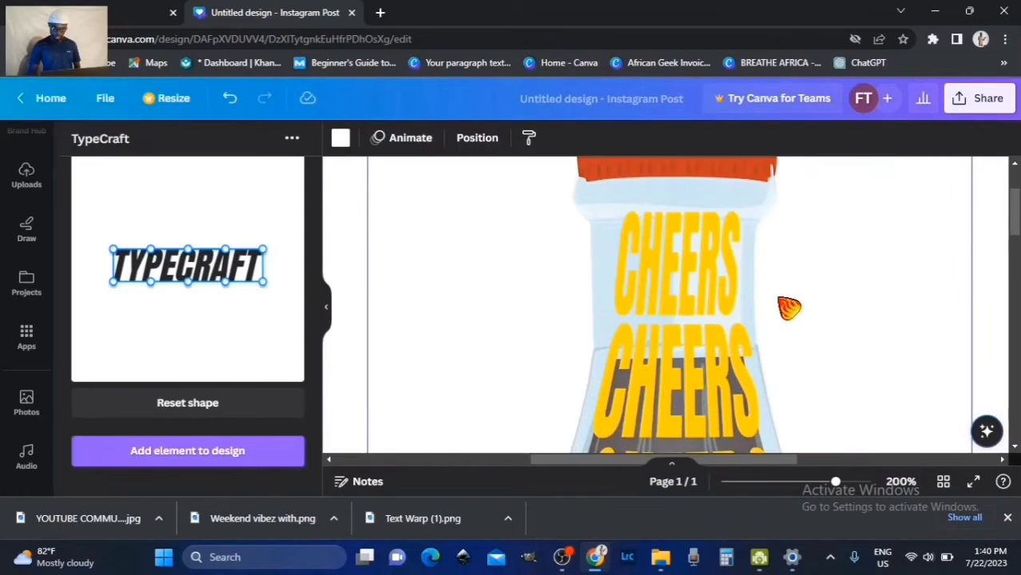
scroll(788, 307, "up", 2)
left_click(675, 260)
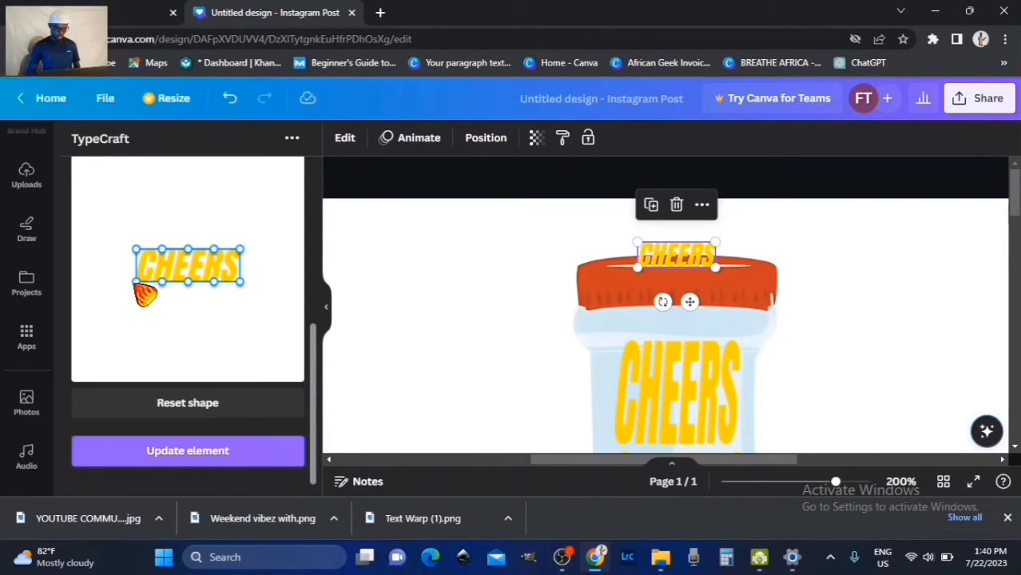
left_click_drag(138, 283, 100, 304)
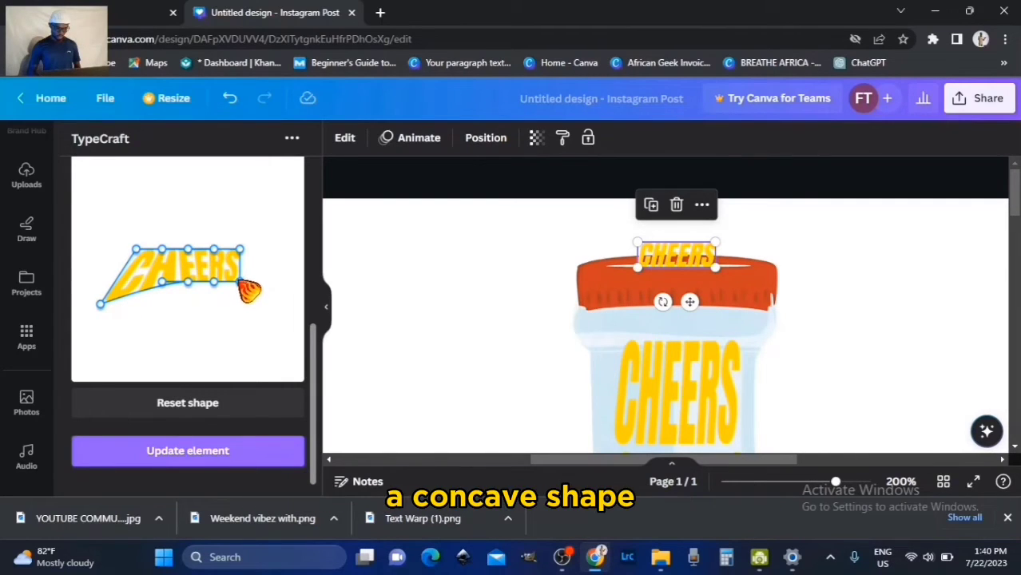
left_click_drag(242, 281, 260, 302)
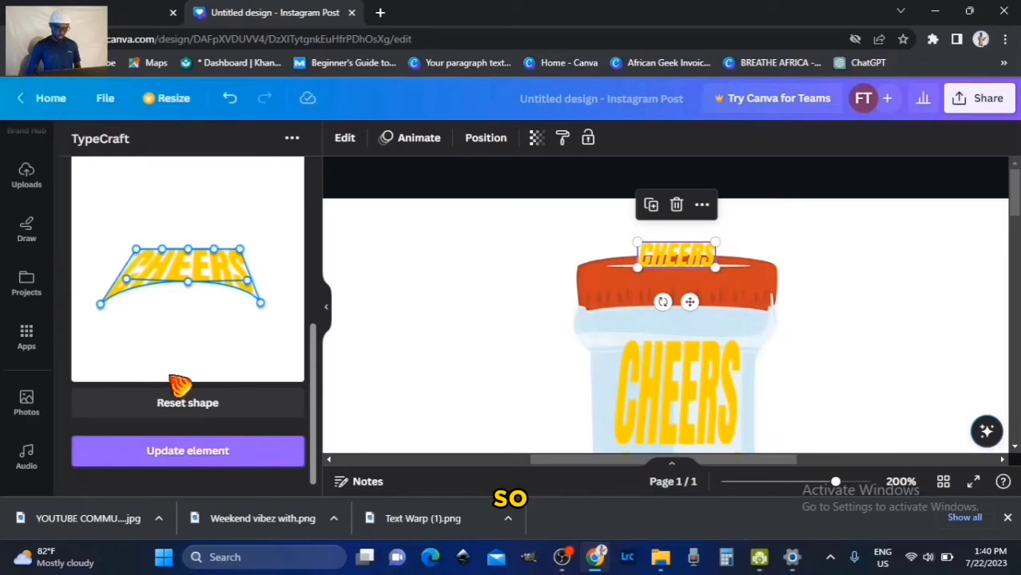
left_click(220, 453)
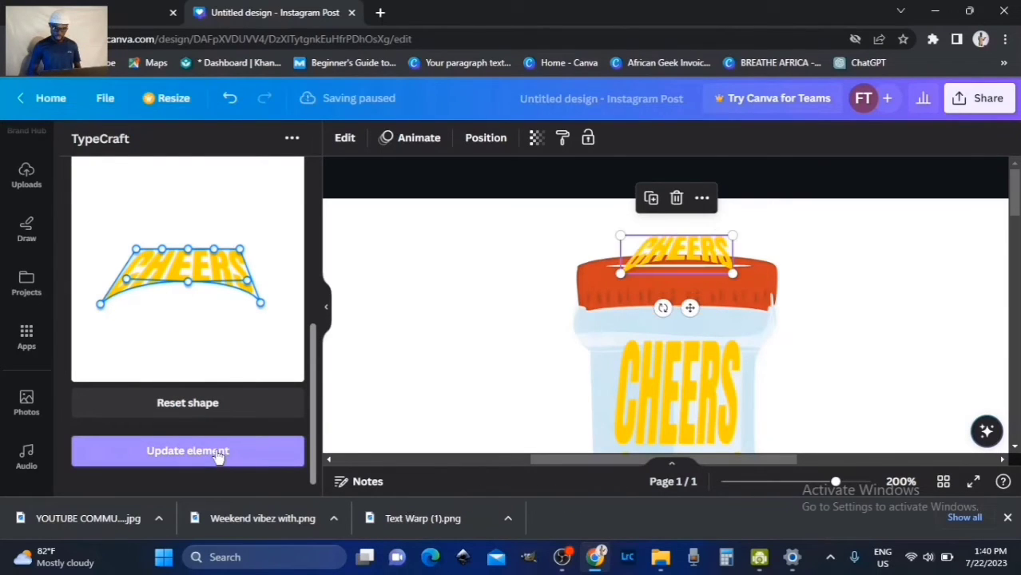
Enlarge the arched CHEERS to the bottle cap's width and move it down over the cap.
left_click_drag(620, 273, 569, 291)
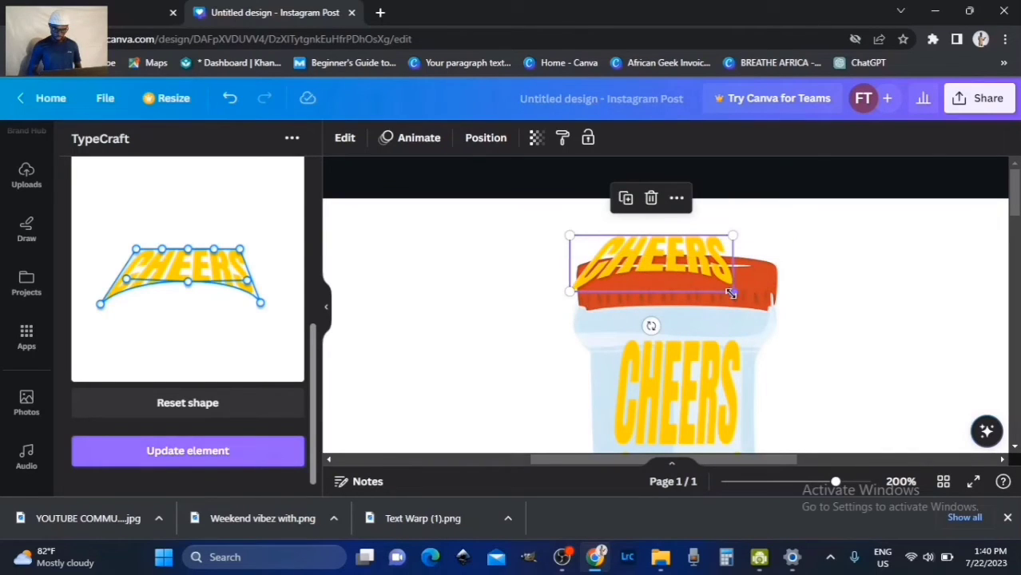
left_click_drag(730, 294, 765, 312)
left_click_drag(679, 246, 669, 286)
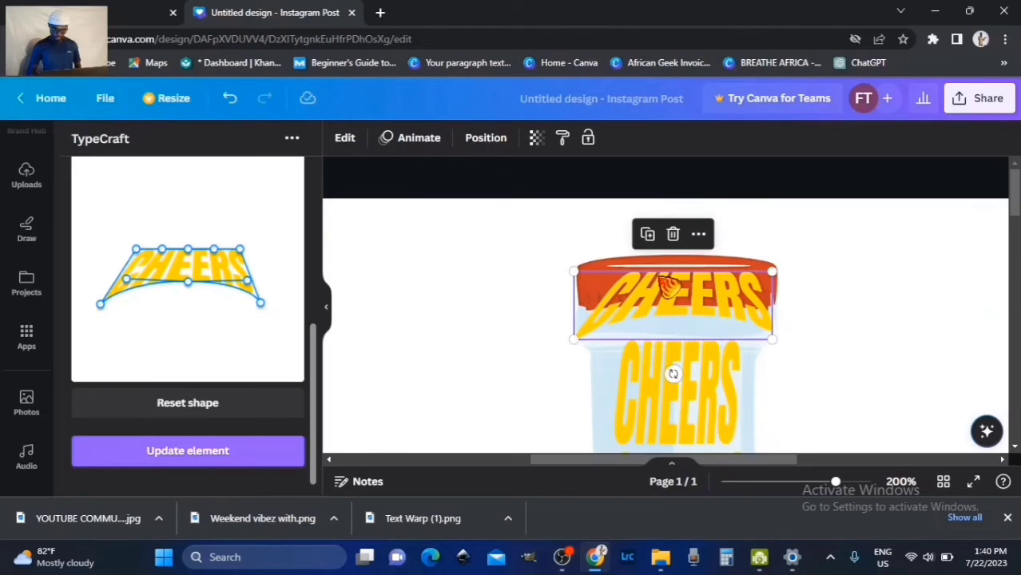
Raise the top warp corners and top middle point of the cap's CHEERS to make it taller, and update the element.
left_click_drag(138, 251, 128, 237)
left_click_drag(187, 249, 189, 239)
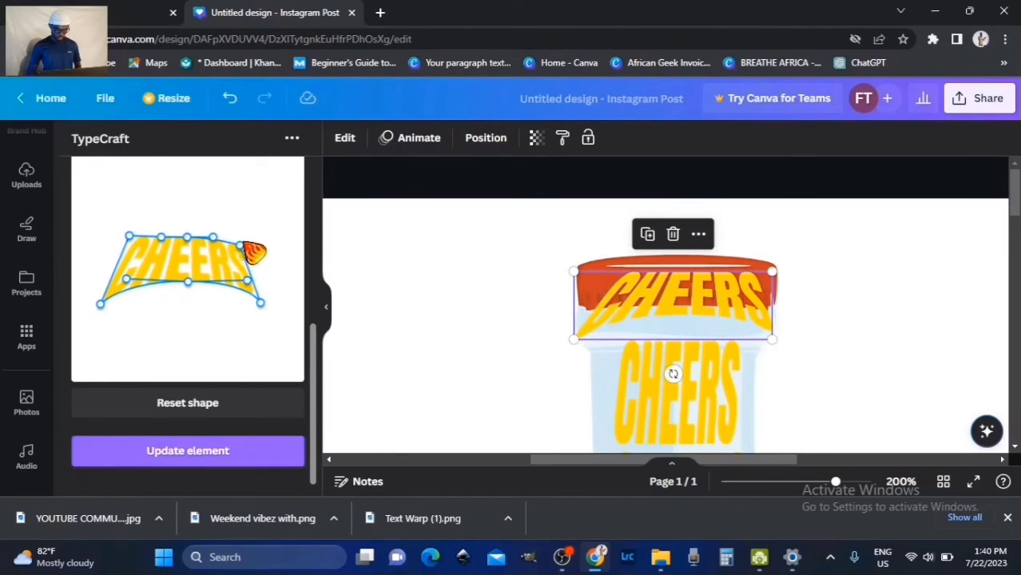
left_click_drag(254, 252, 246, 238)
left_click(195, 452)
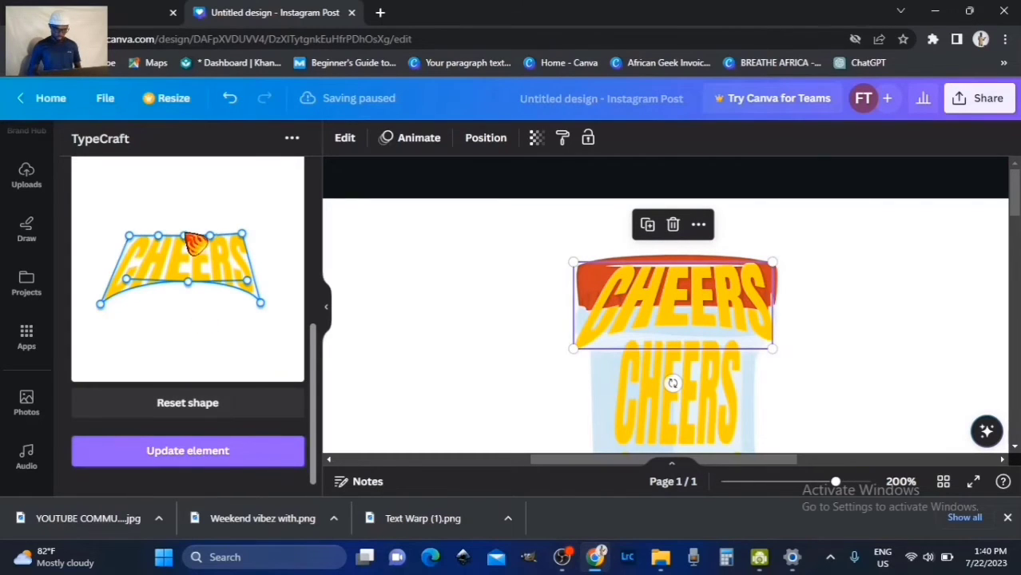
Arch the top edge of the cap's CHEERS, spread its top corners outward, update it, and shift it slightly up over the cap.
left_click_drag(195, 243, 251, 232)
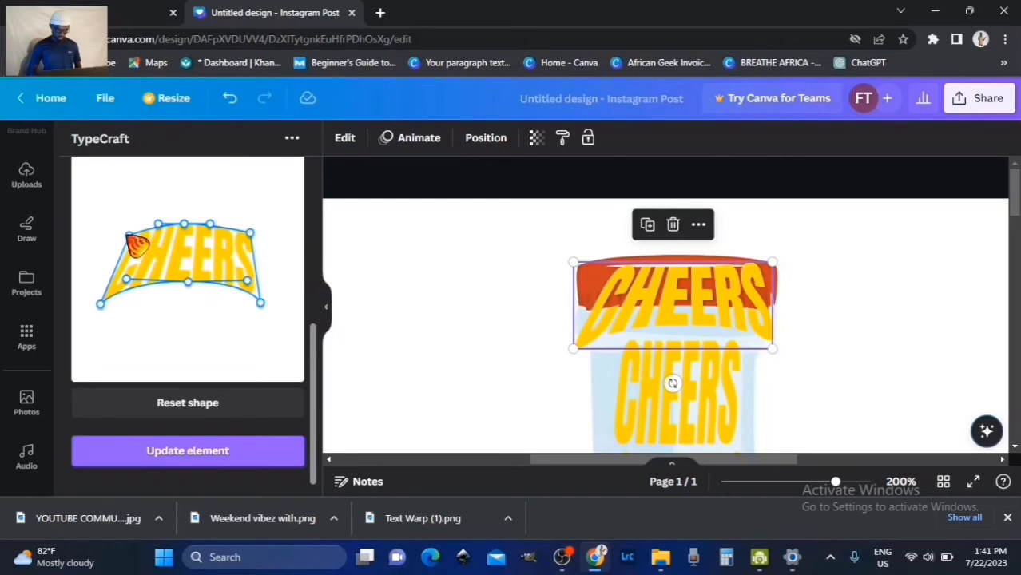
left_click(238, 457)
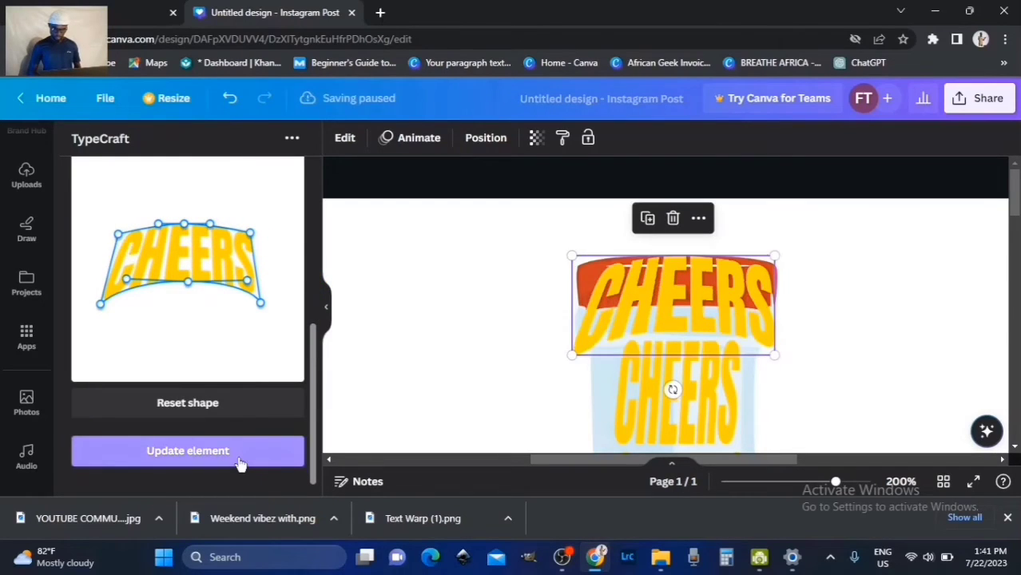
left_click_drag(713, 289, 714, 279)
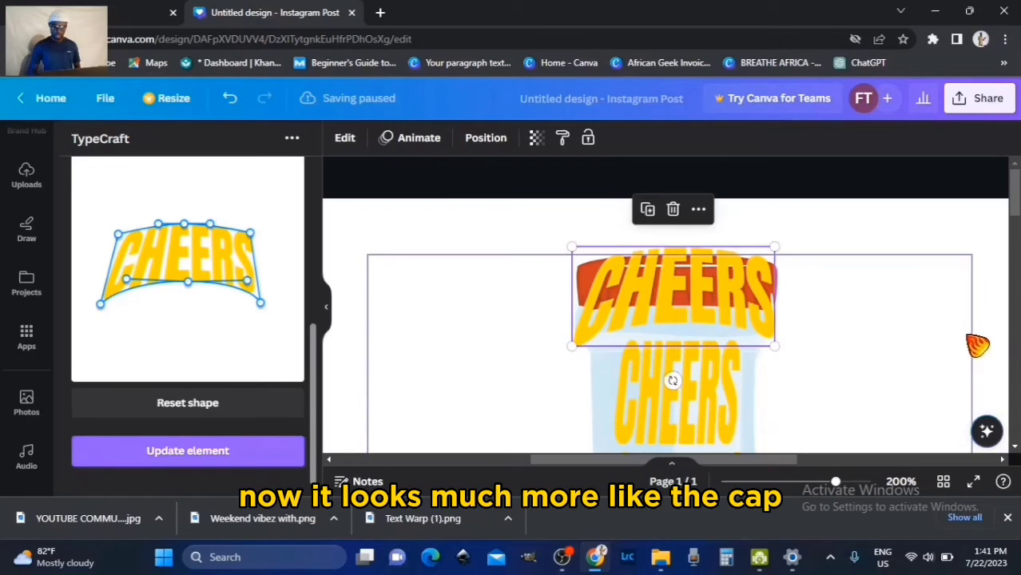
left_click(971, 345)
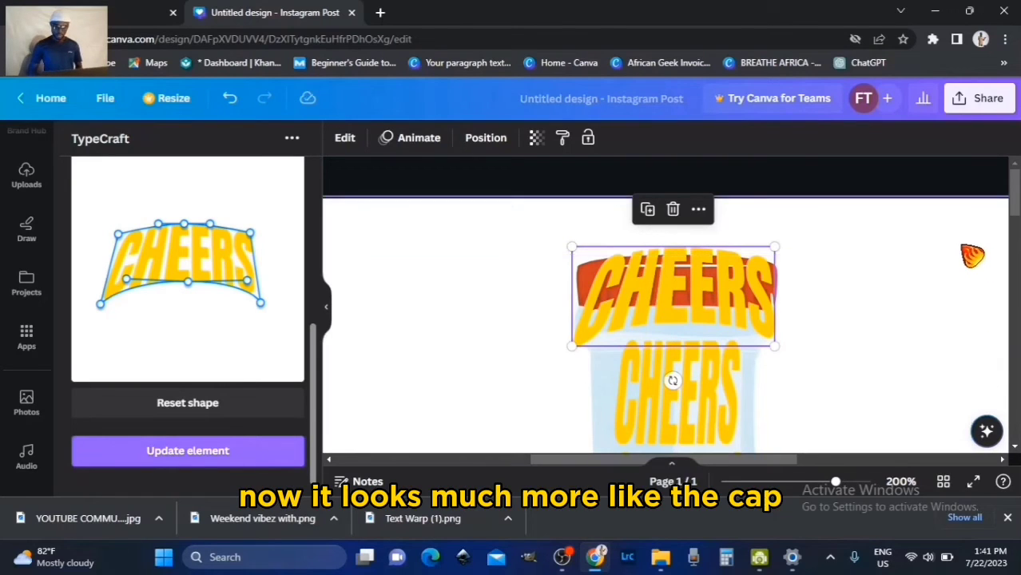
Open the page's background color options and browse the default solid and gradient colors.
scroll(967, 254, "down", 5)
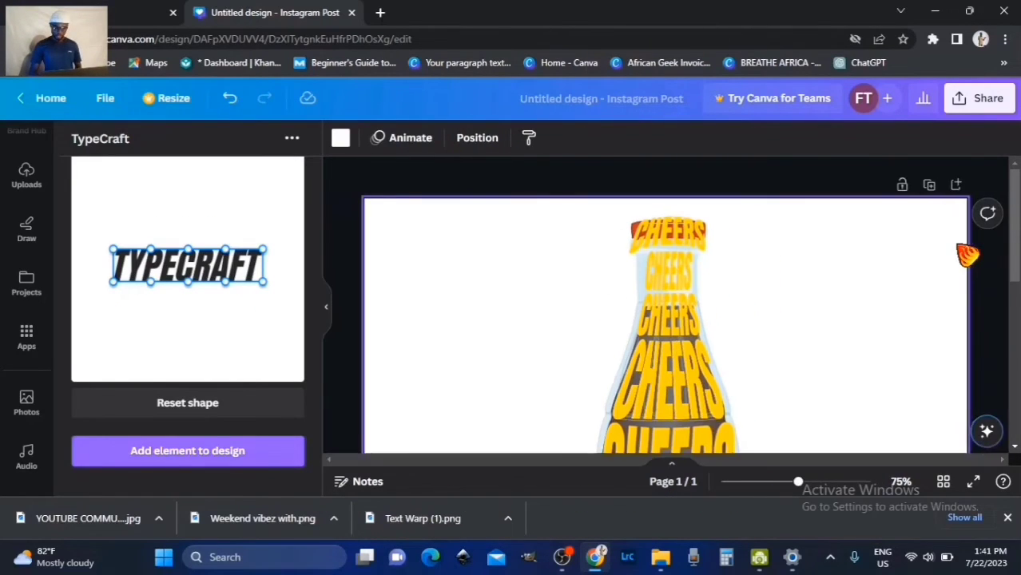
scroll(772, 385, "down", 1)
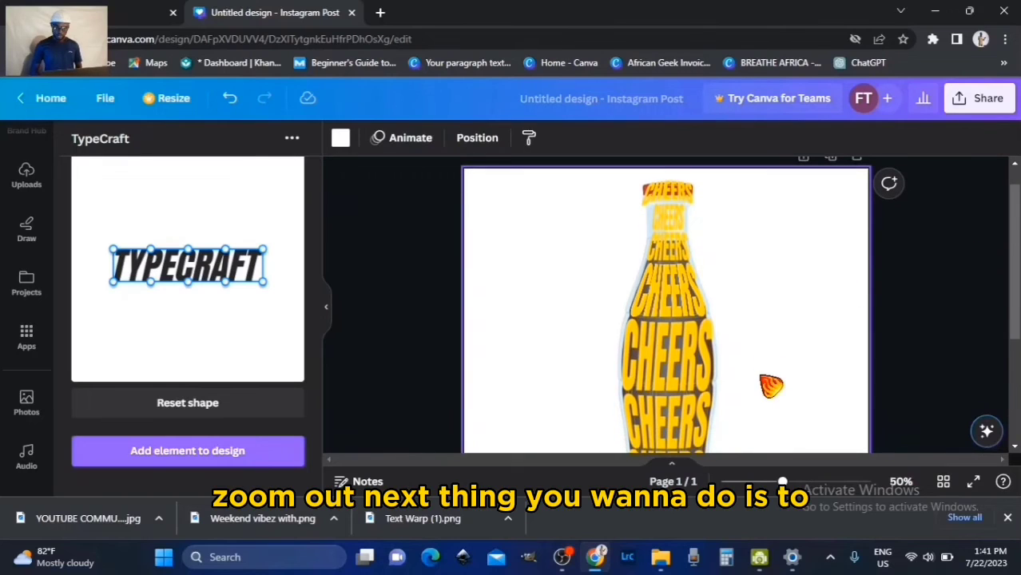
scroll(729, 361, "down", 2)
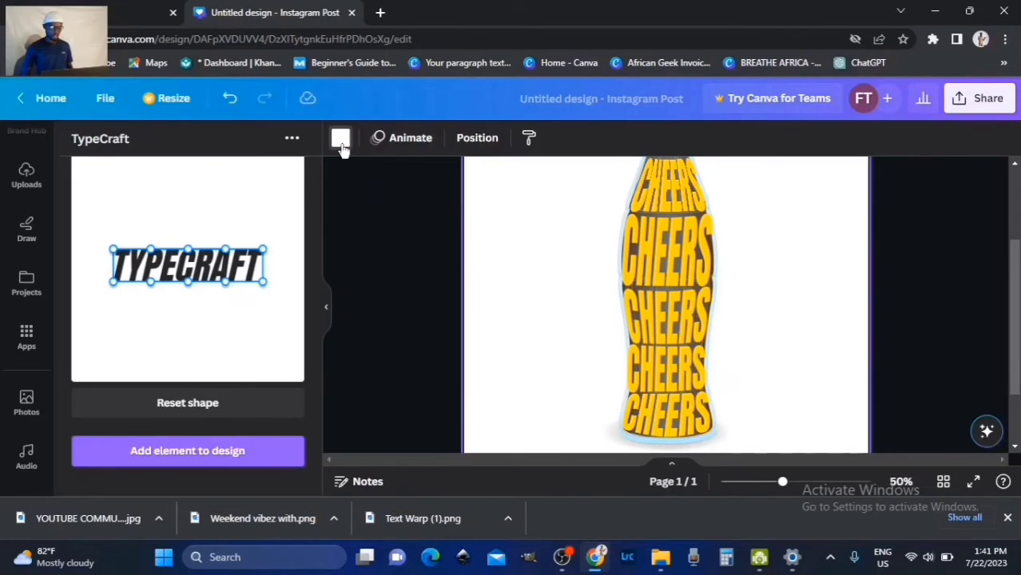
left_click(340, 139)
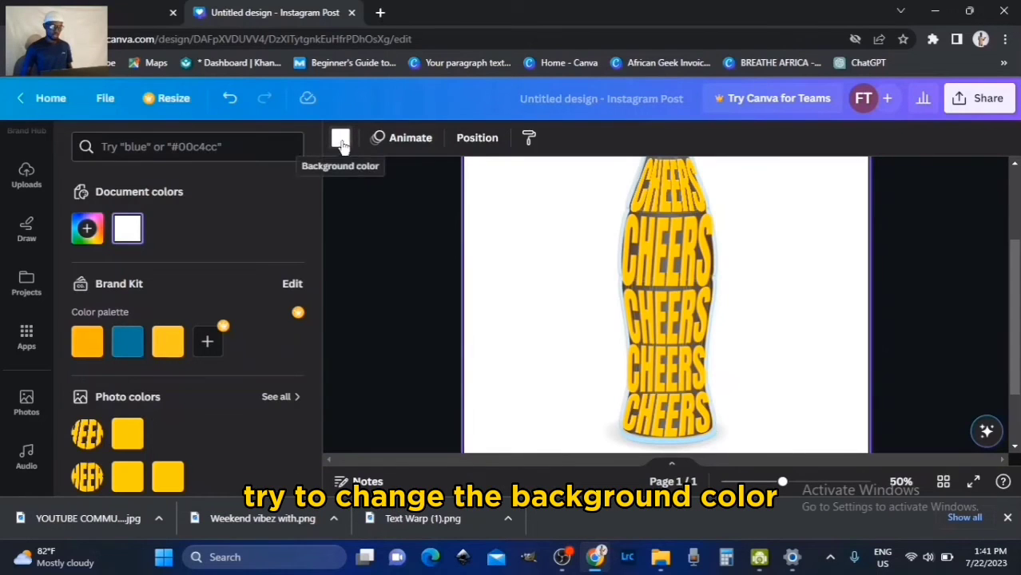
left_click(84, 231)
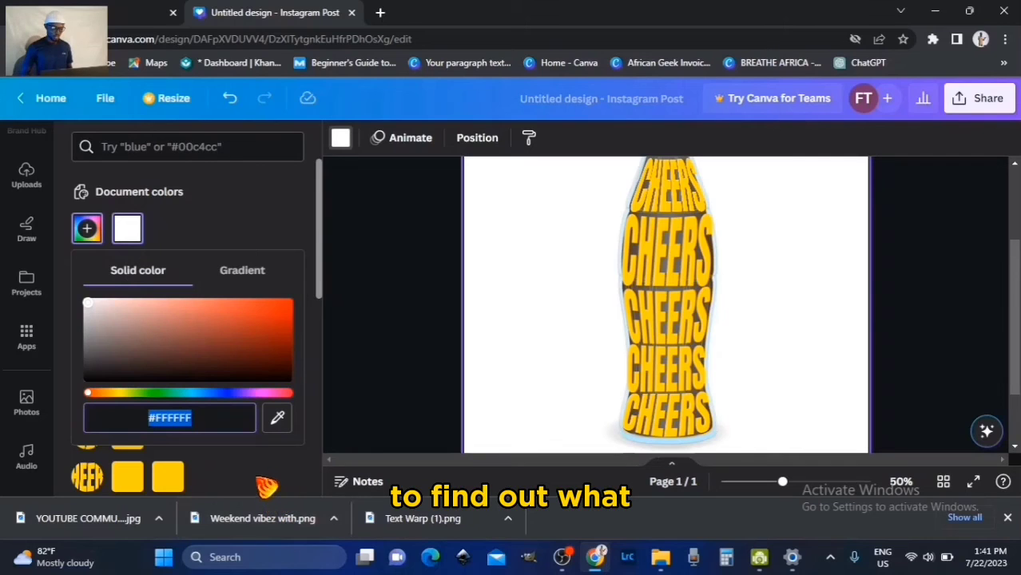
left_click(266, 486)
scroll(256, 479, "down", 5)
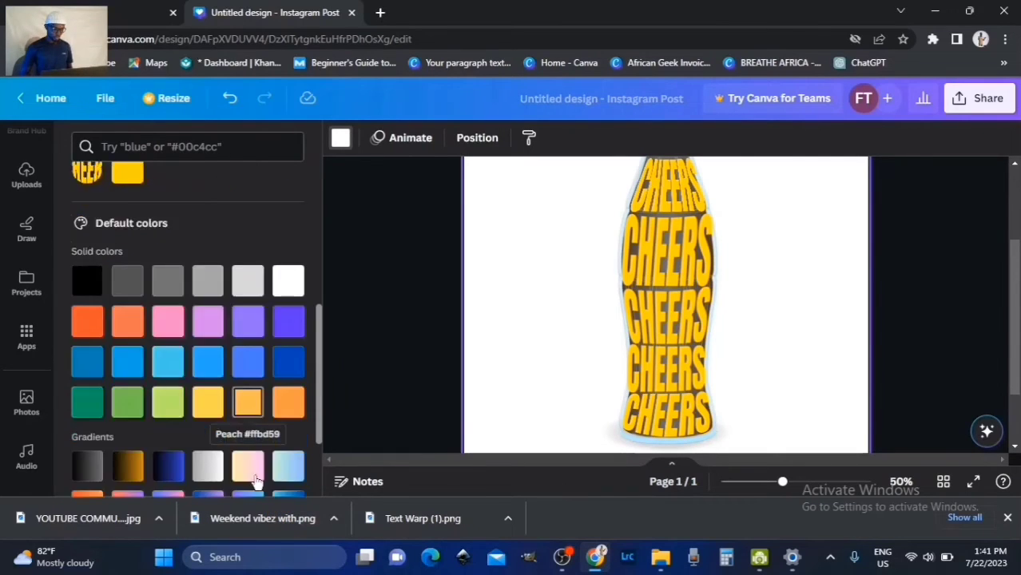
scroll(256, 480, "up", 5)
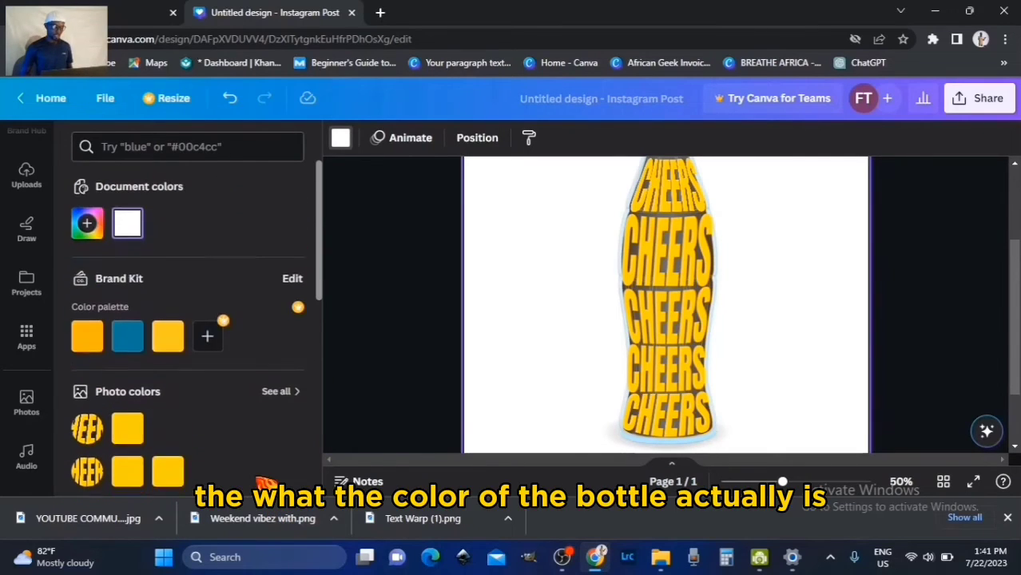
Sample the bottle's dark brown as a background color with the eyedropper, and cut its hex code #4C3637 from the color field.
left_click(84, 230)
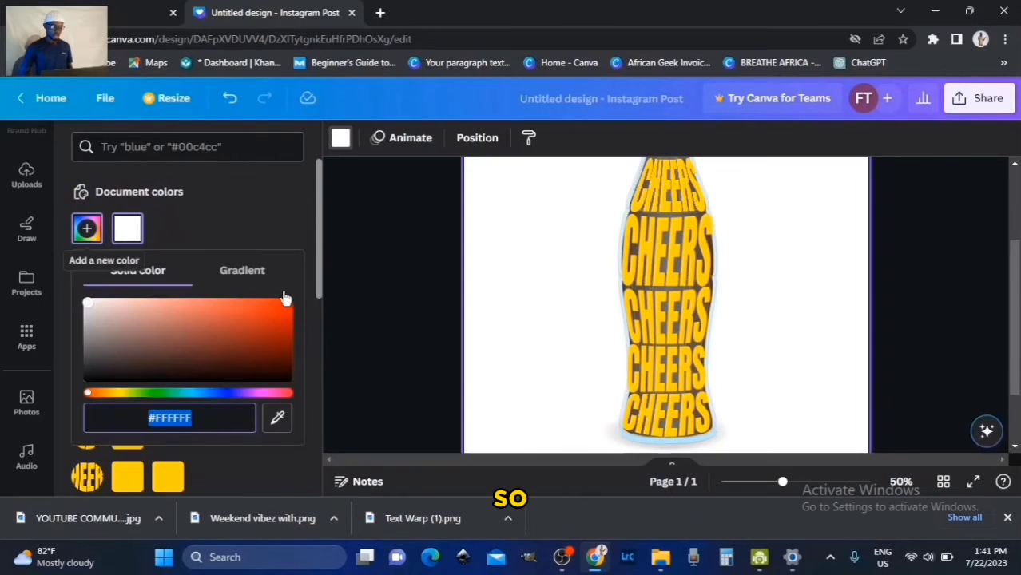
left_click(280, 420)
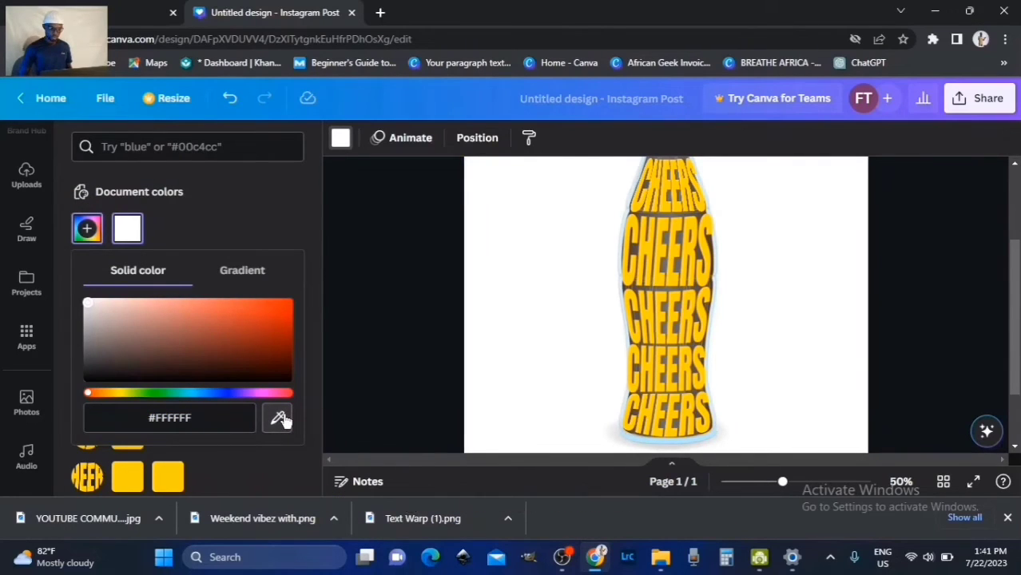
left_click(280, 419)
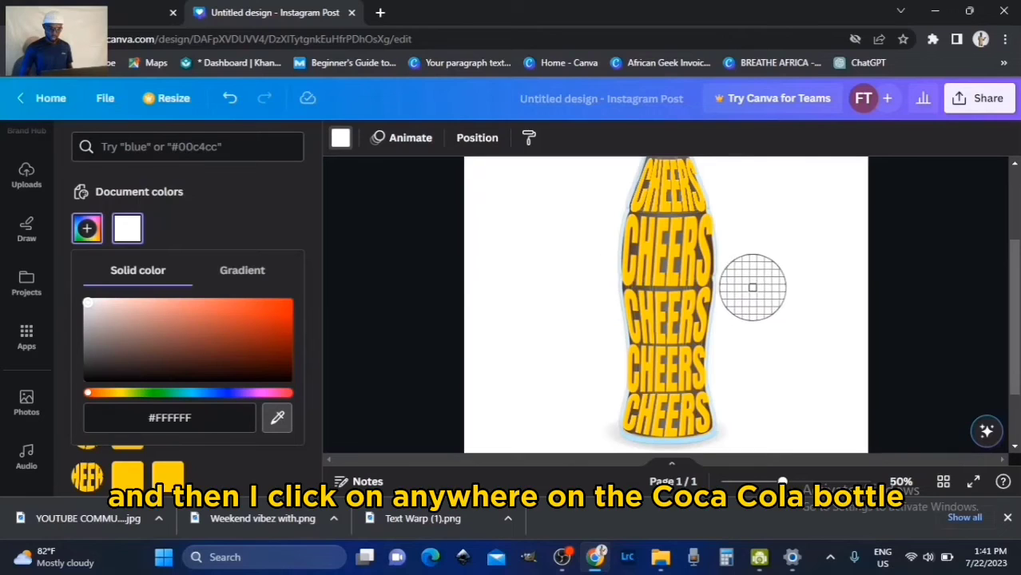
left_click(711, 253)
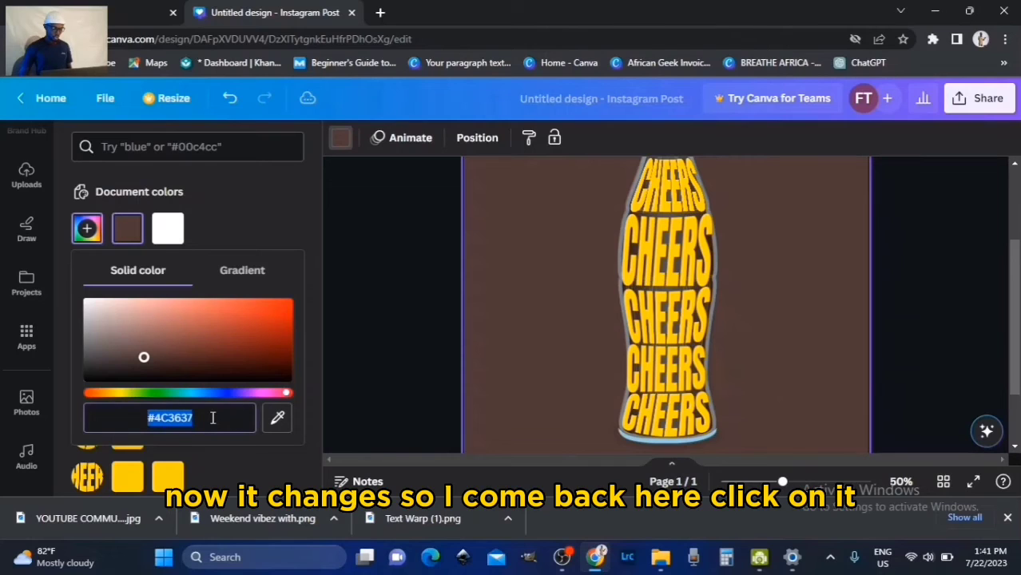
key("ctrl+x")
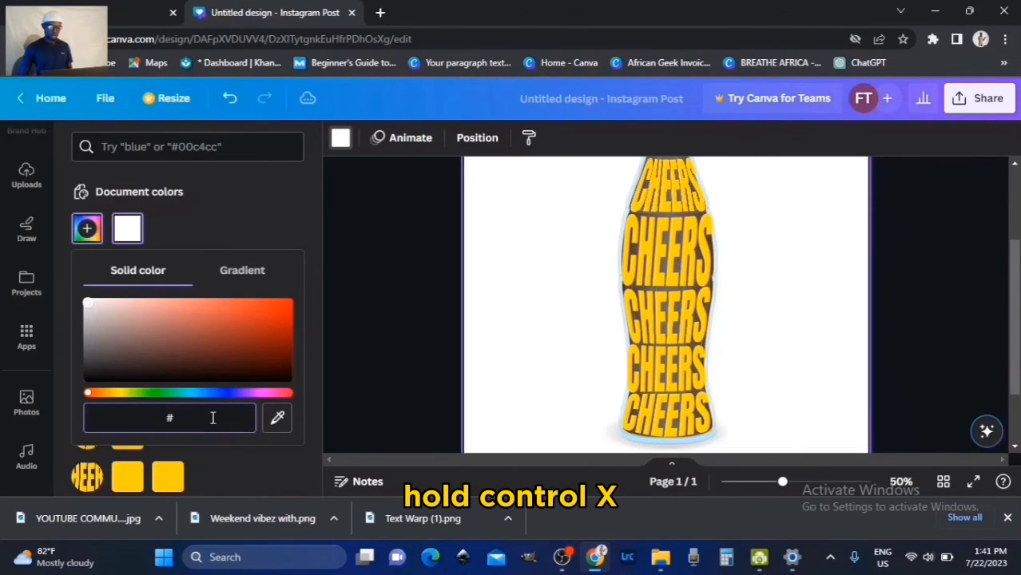
left_click(554, 334)
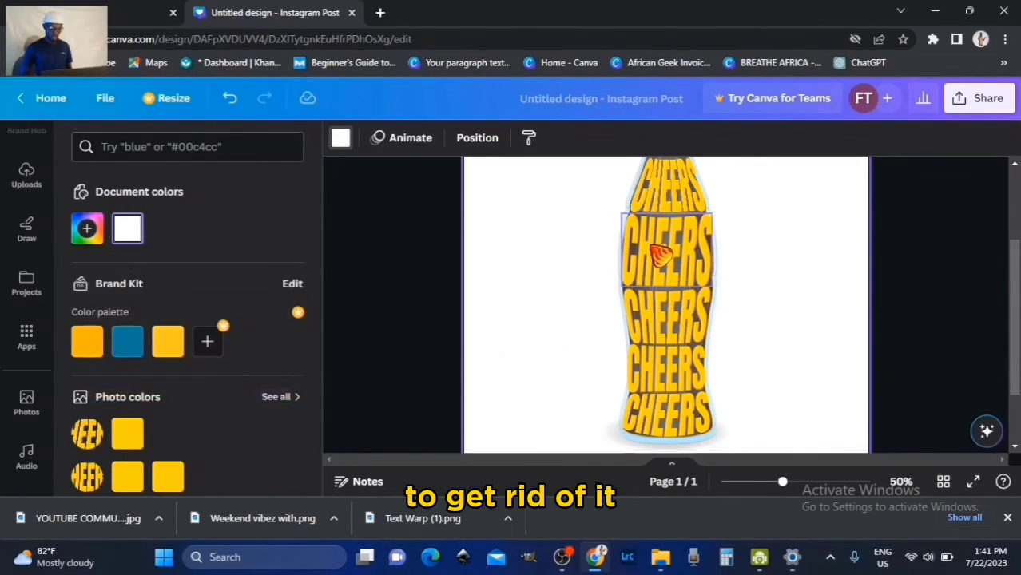
Set the text color of the bottommost CHEERS to #4c3637 and update the element.
left_click(697, 415)
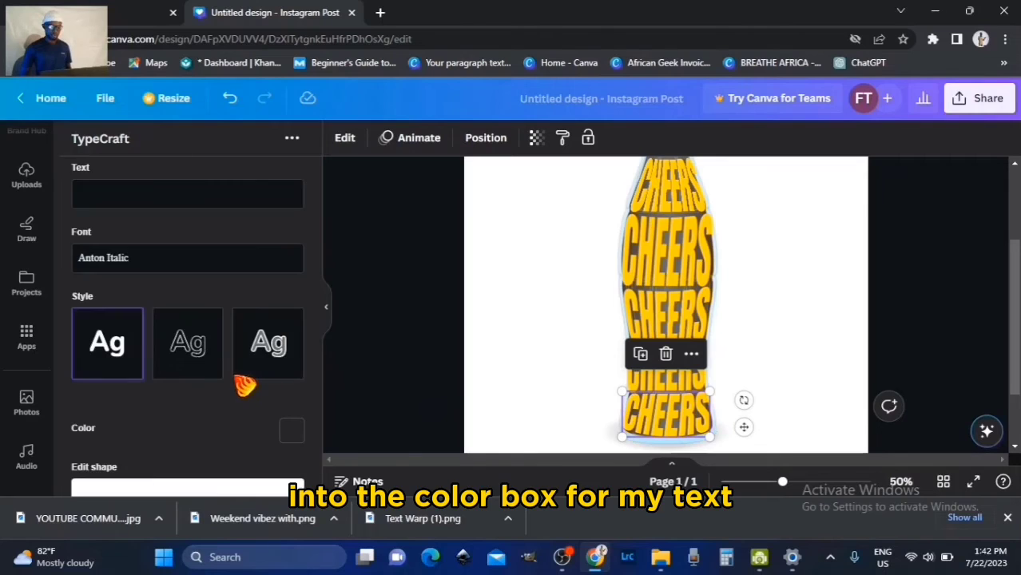
left_click(286, 440)
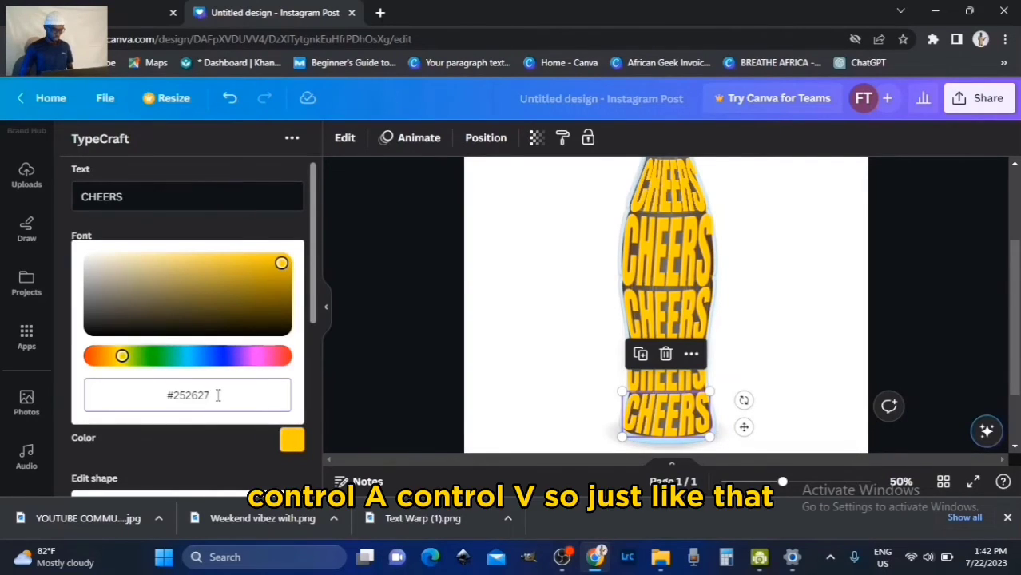
key("ctrl+v")
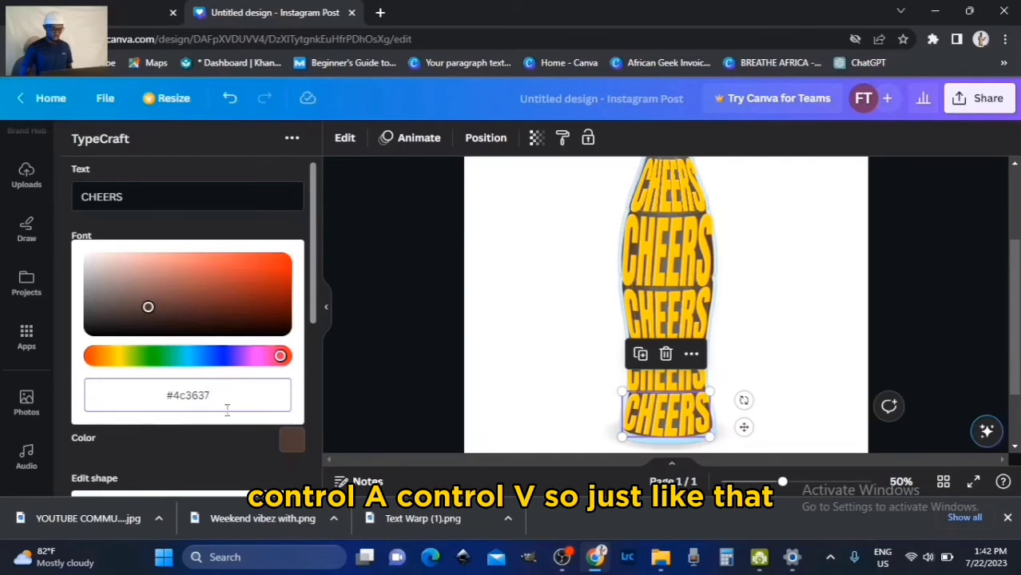
scroll(237, 458, "down", 4)
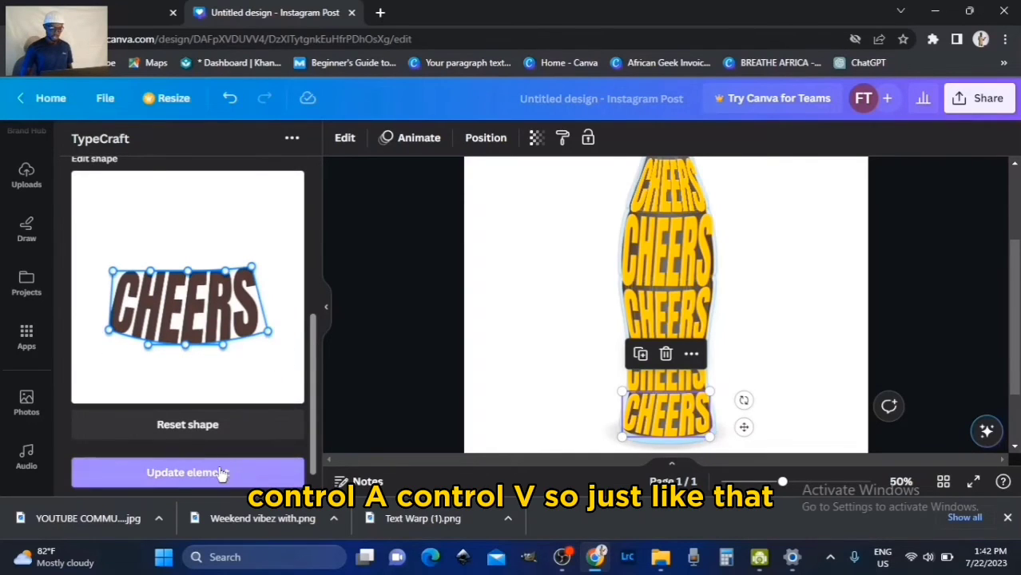
left_click(222, 473)
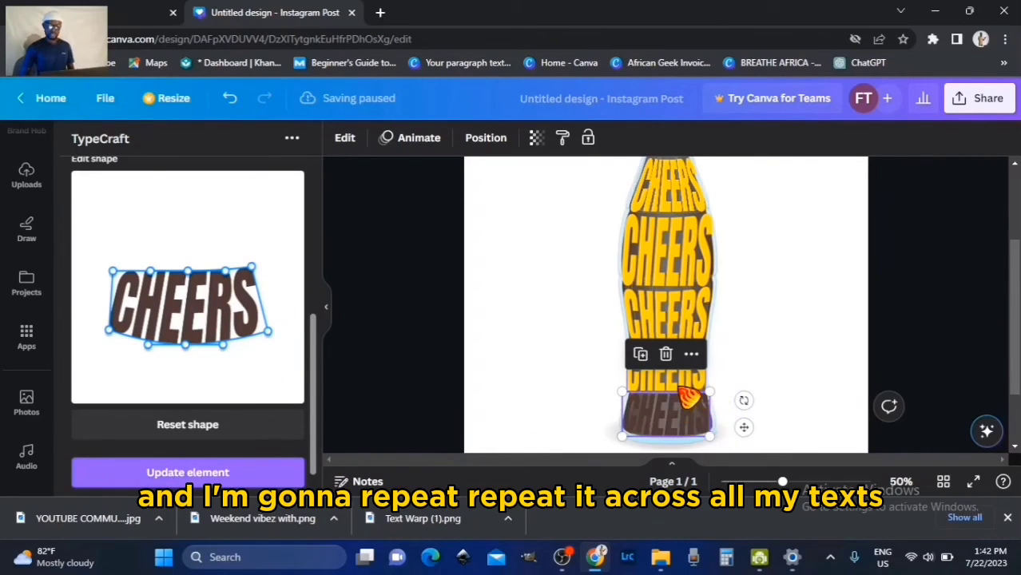
Recolor the second CHEERS from the bottom to #4c3637 and update the element.
left_click(687, 381)
scroll(284, 366, "up", 4)
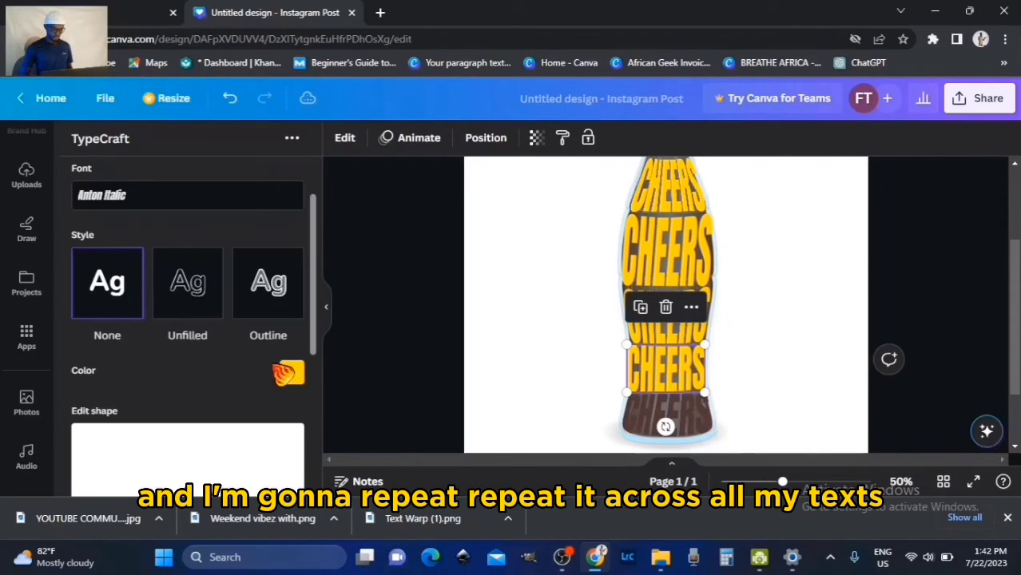
left_click(291, 372)
left_click(247, 325)
scroll(239, 399, "down", 4)
left_click(236, 473)
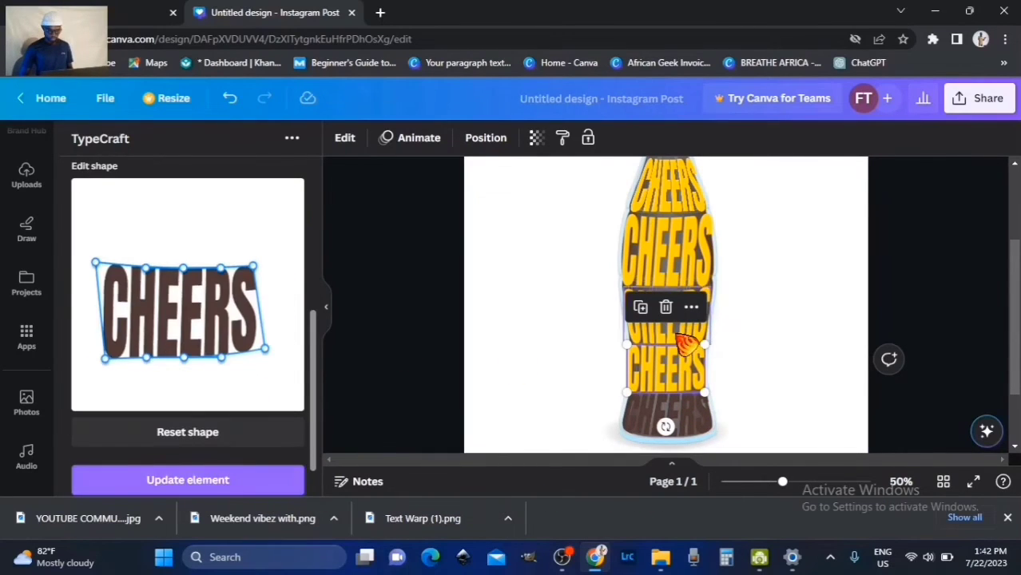
Recolor the third CHEERS from the bottom to #4c3637 and update the element.
scroll(222, 289, "up", 3)
left_click(292, 312)
left_click(240, 268)
key("Return")
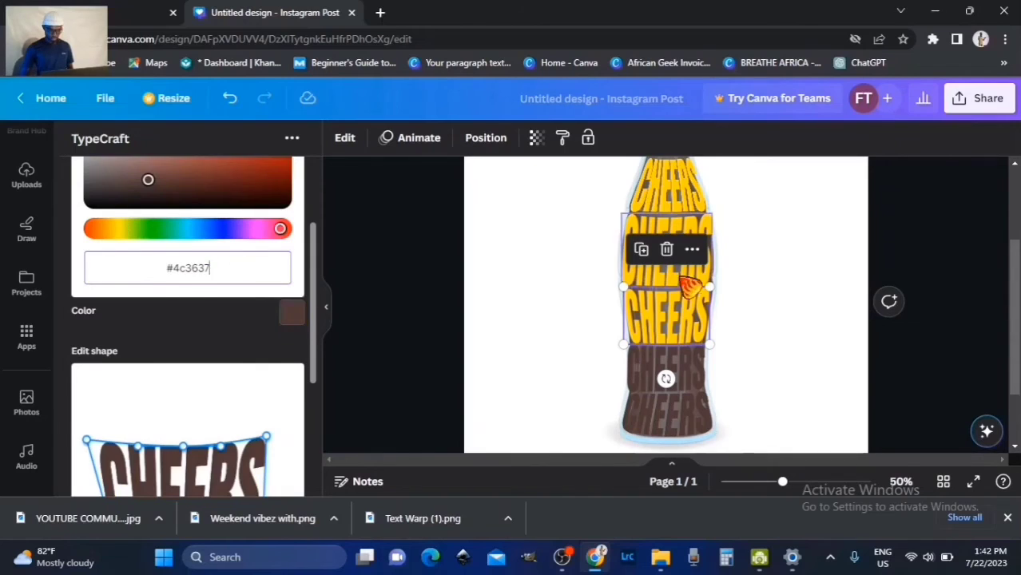
scroll(238, 399, "down", 4)
left_click(238, 438)
Recolor the CHEERS text on the bottle's shoulder, just above the middle one, to #4c3637 and update the element.
scroll(238, 360, "up", 4)
left_click(291, 274)
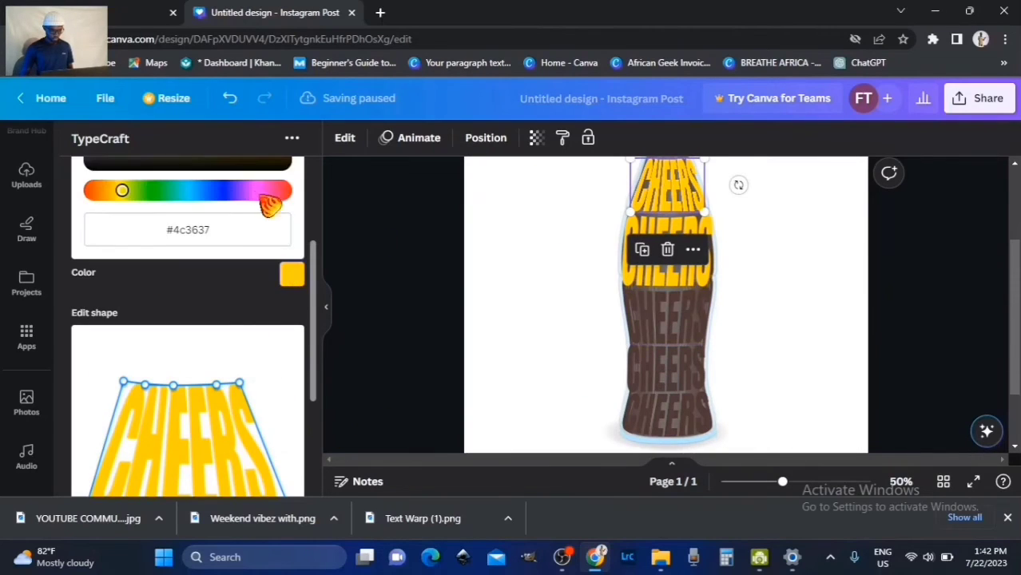
left_click(237, 227)
key("Return")
scroll(237, 359, "down", 4)
left_click(239, 442)
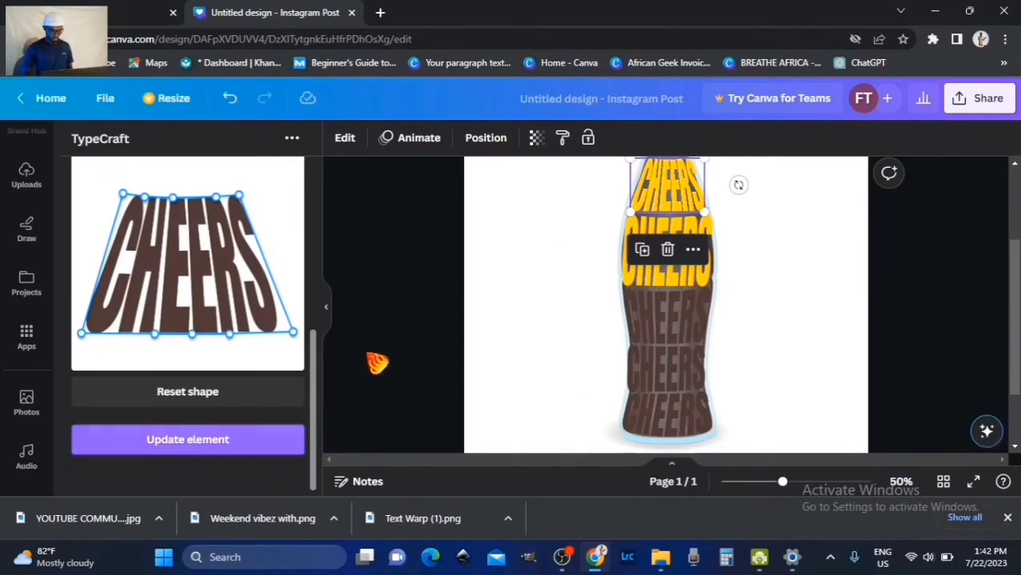
Recolor the large middle CHEERS text to pure red by shifting its hue, and update the element.
scroll(619, 329, "up", 1)
left_click(679, 305)
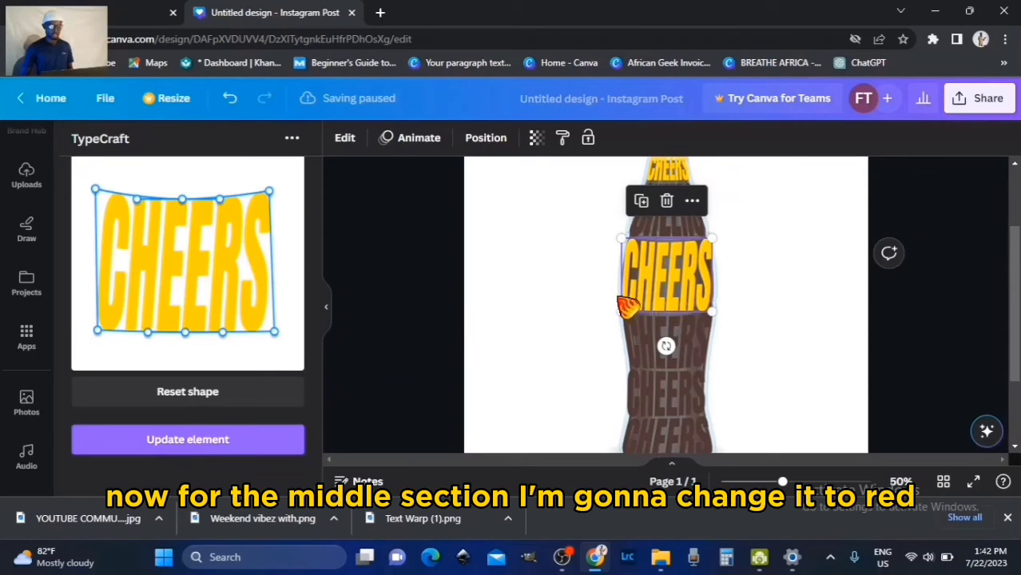
scroll(168, 255, "up", 4)
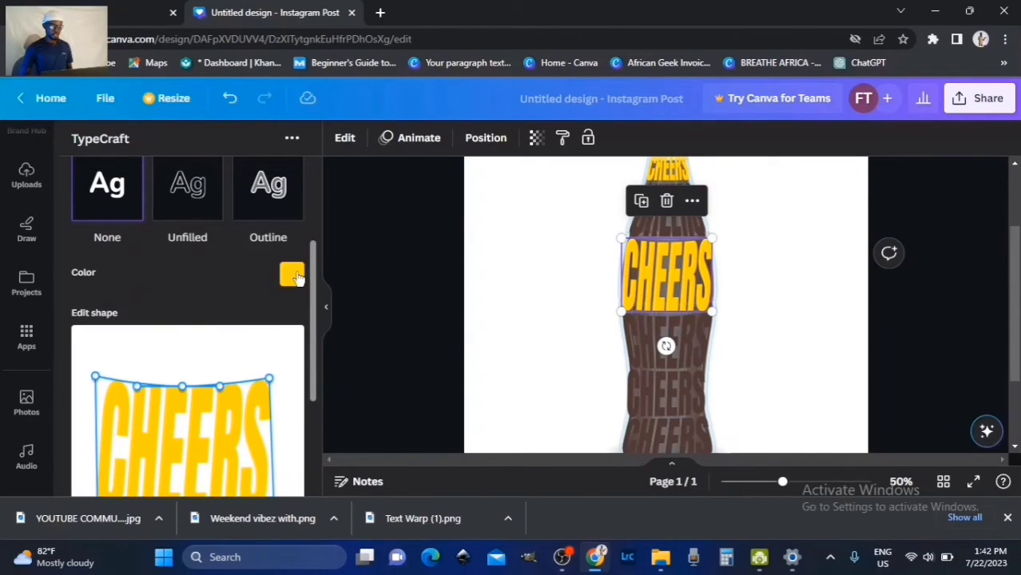
left_click(294, 276)
scroll(266, 210, "up", 3)
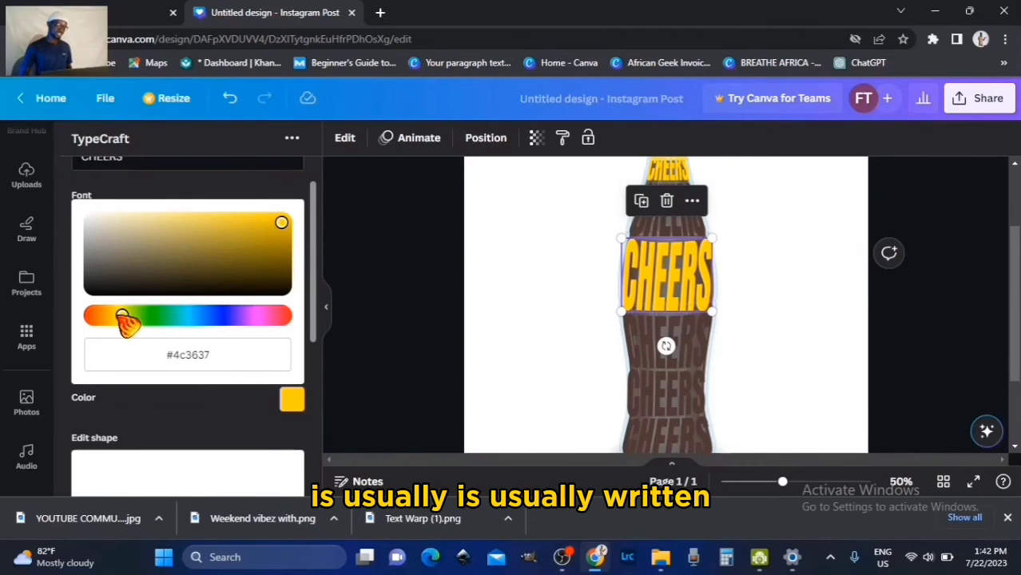
left_click_drag(126, 322, 102, 321)
left_click(84, 325)
scroll(253, 390, "down", 5)
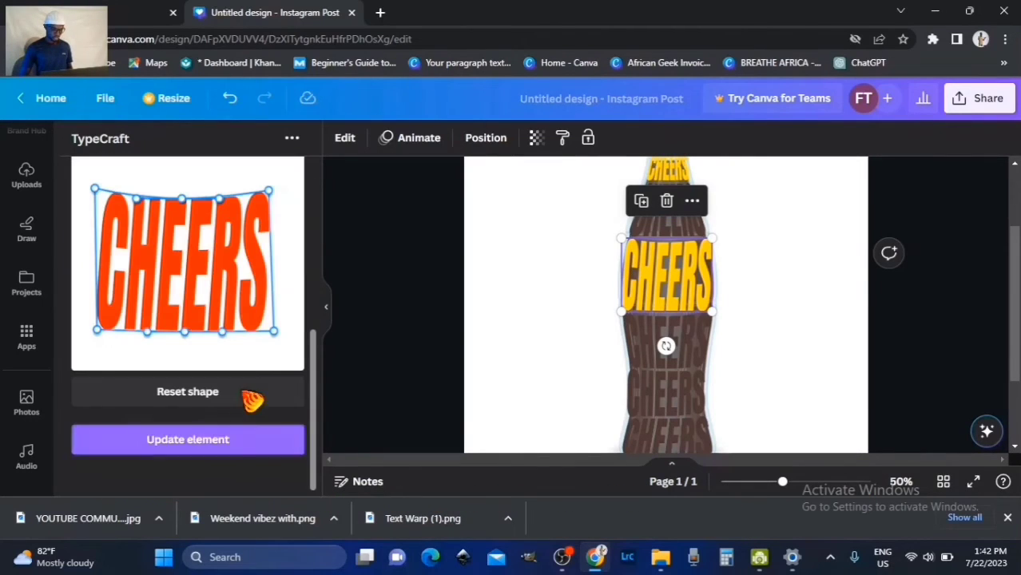
left_click(220, 441)
Take the middle CHEERS text's red hex code, apply #ff0000 to the topmost CHEERS on the cap, and update the element.
scroll(194, 302, "up", 5)
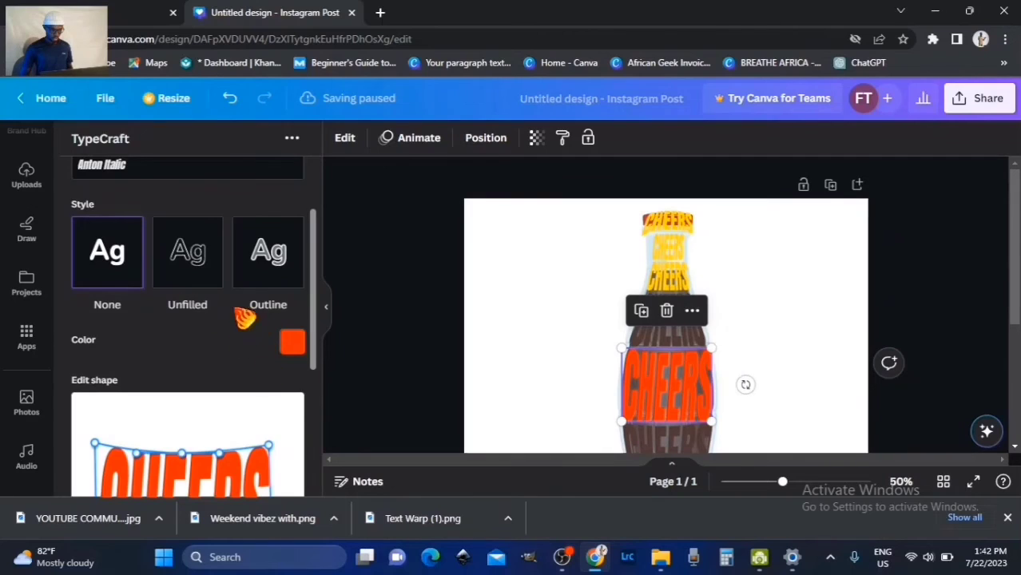
left_click(289, 343)
left_click(258, 296)
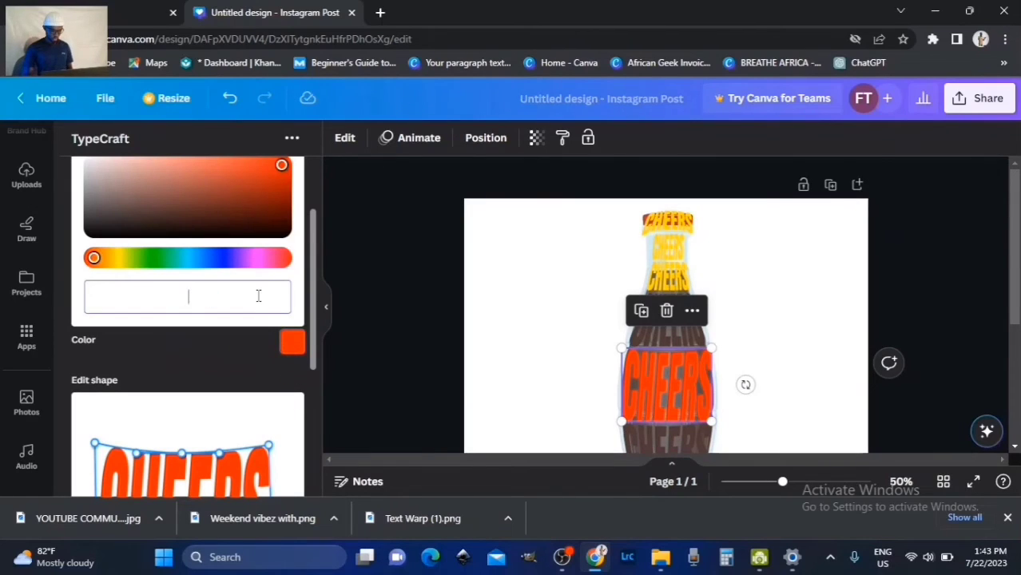
left_click(667, 222)
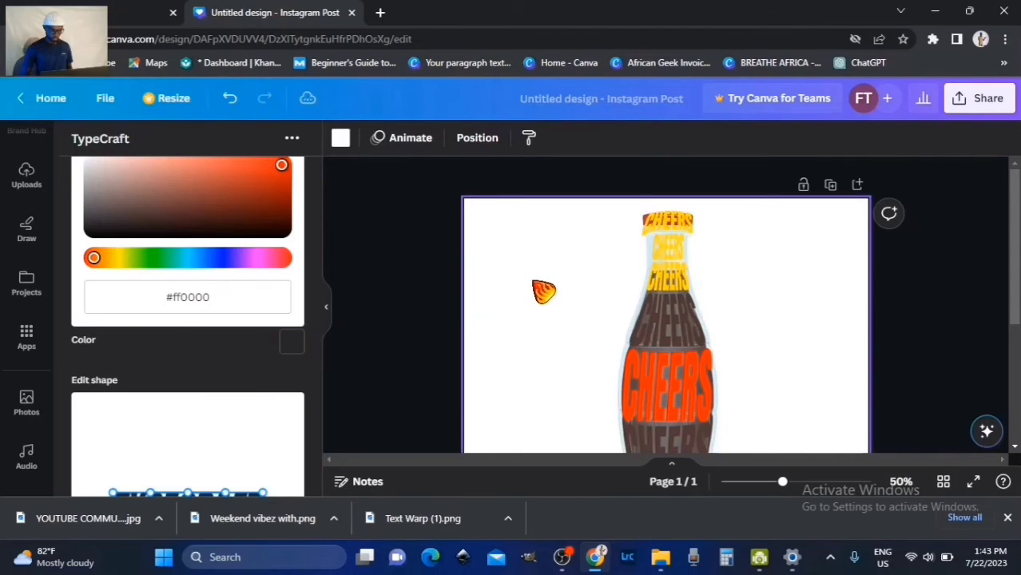
left_click(292, 341)
left_click(292, 342)
left_click_drag(284, 168, 137, 171)
left_click(220, 304)
scroll(232, 359, "down", 5)
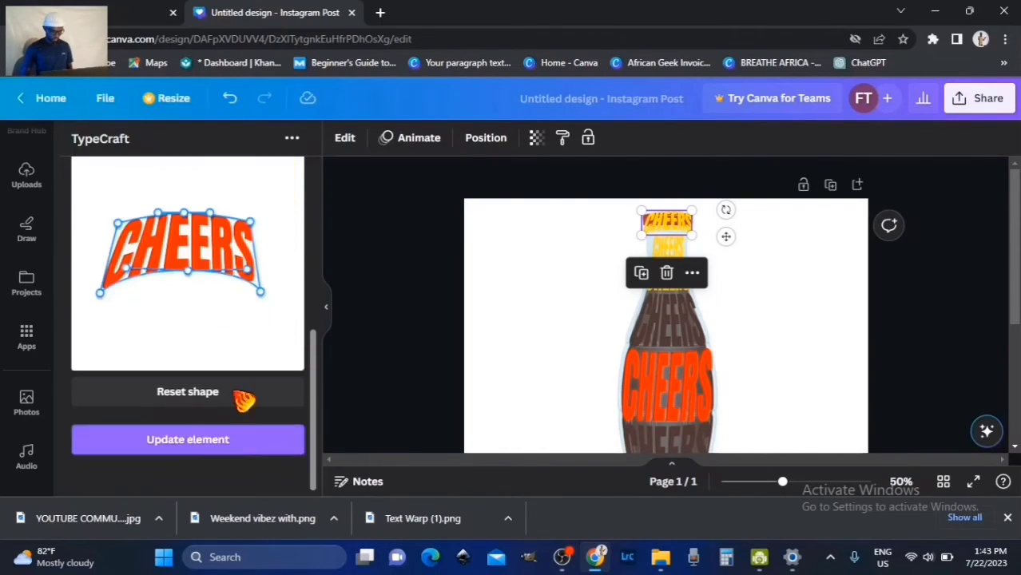
left_click(200, 442)
Recolor the upper neck CHEERS, directly below the cap, to a bright blue and update the element.
left_click(667, 248)
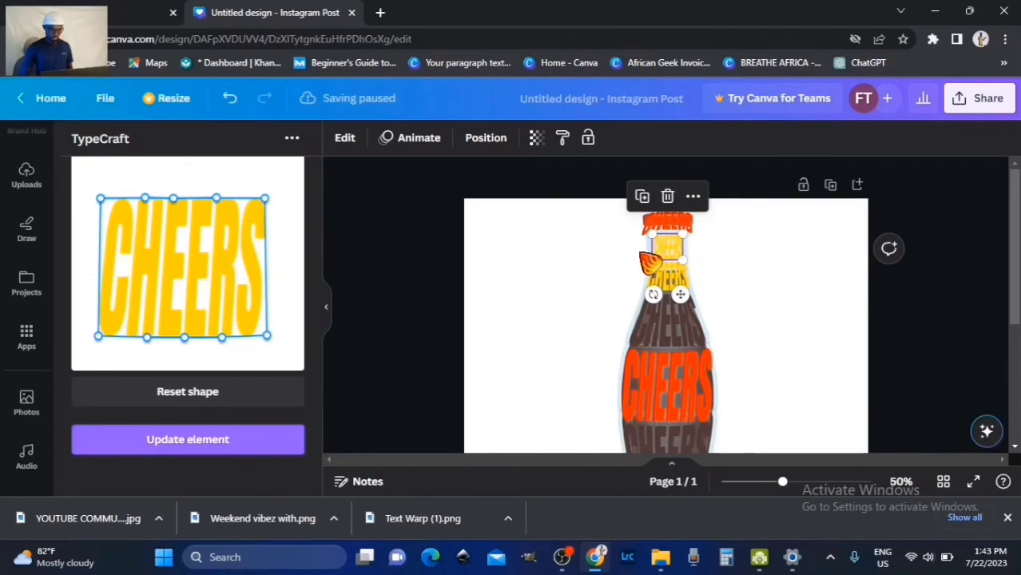
scroll(247, 269, "up", 3)
scroll(248, 271, "up", 2)
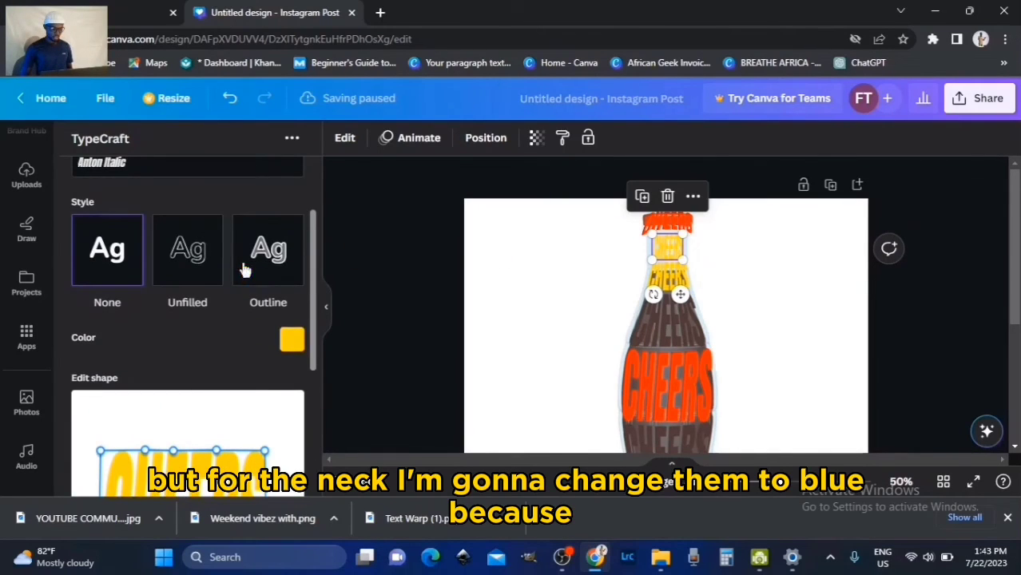
left_click(292, 345)
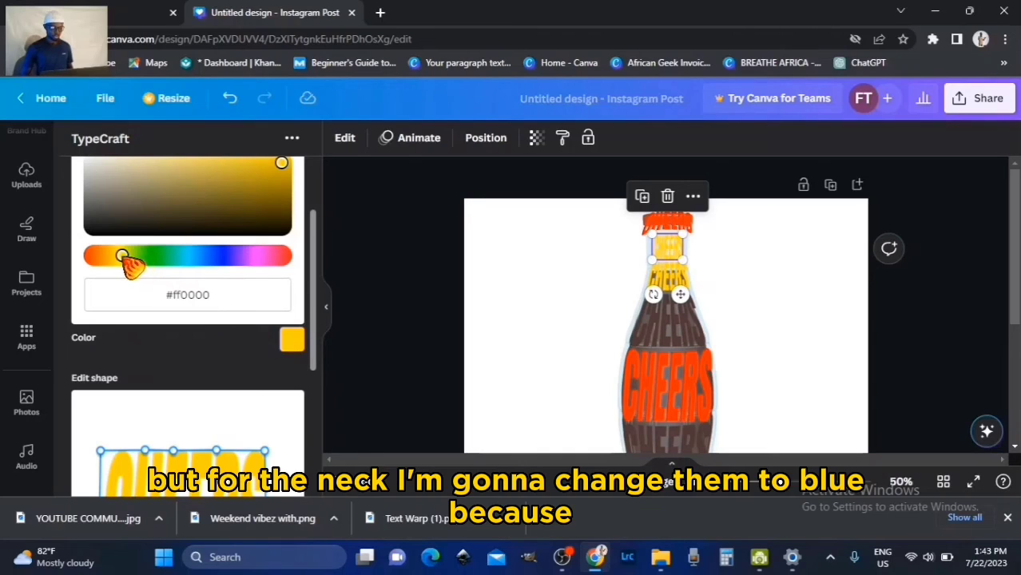
left_click_drag(122, 256, 201, 256)
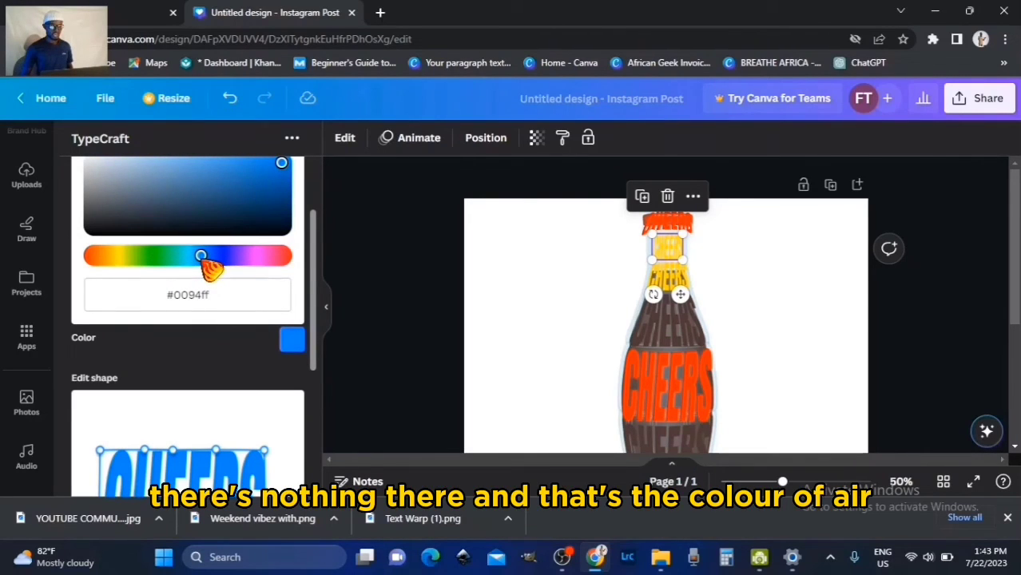
scroll(264, 254, "up", 1)
scroll(272, 304, "down", 4)
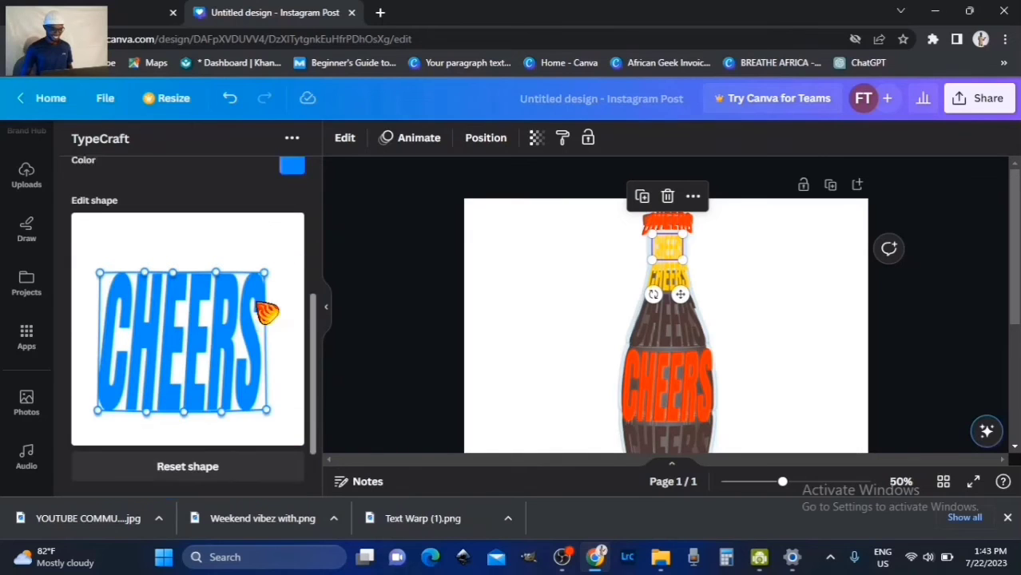
left_click(222, 440)
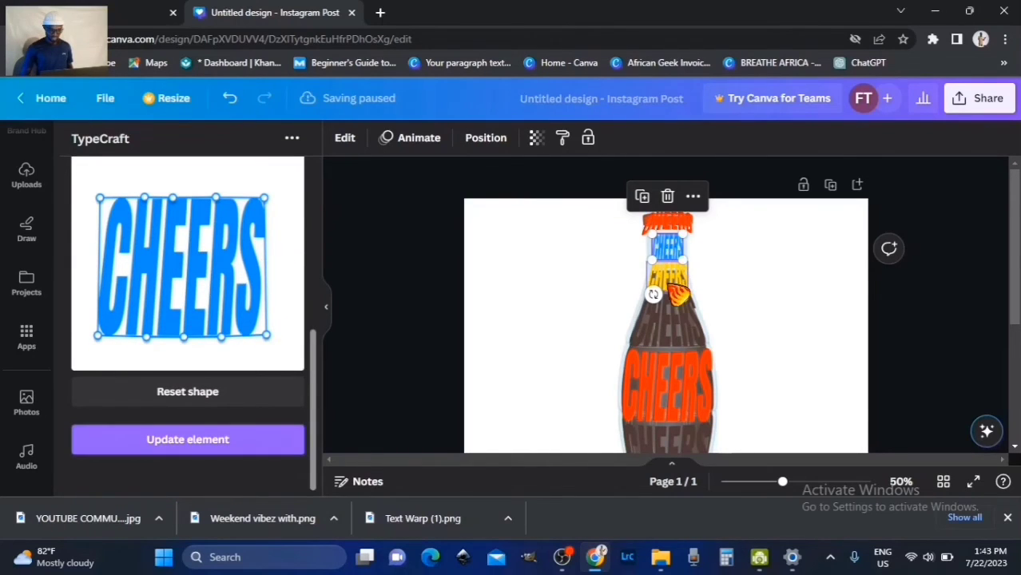
Recolor the lower neck CHEERS to blue #0057ff and update the element.
scroll(254, 308, "up", 2)
left_click(214, 179)
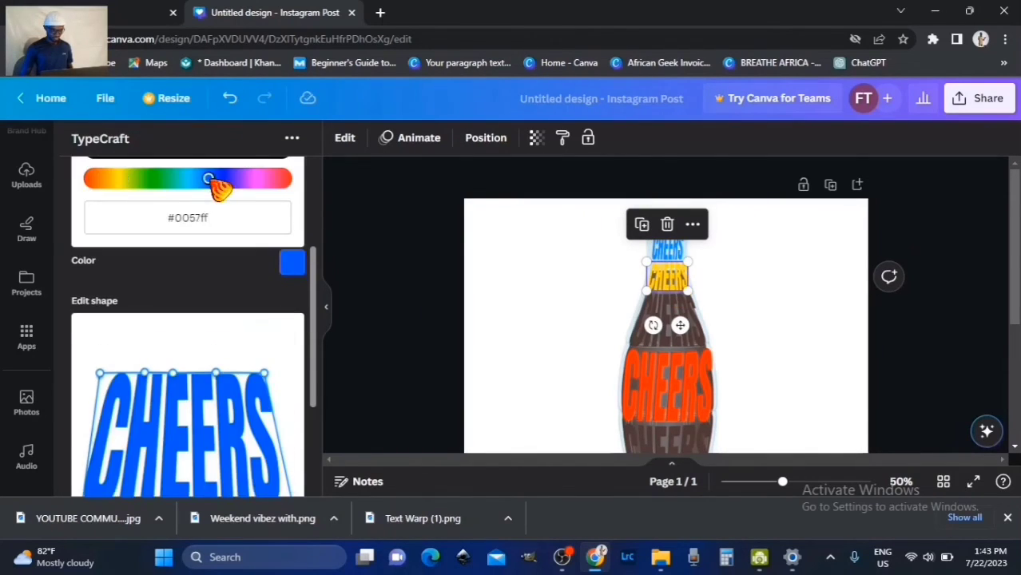
scroll(240, 320, "down", 4)
left_click(237, 440)
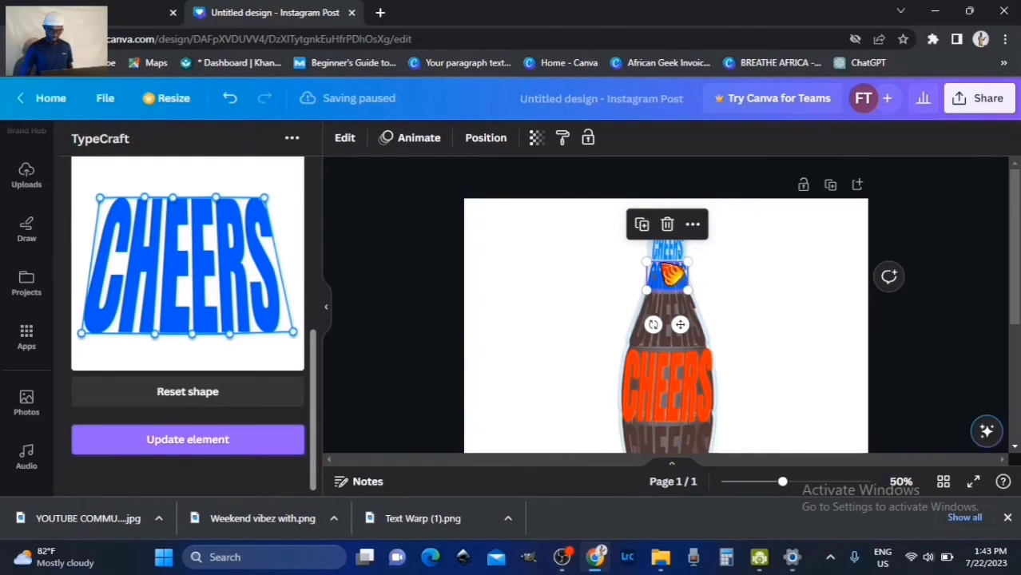
Match the lower neck CHEERS to the upper neck's blue by setting its color to #139cff, and update the element.
scroll(241, 296, "up", 3)
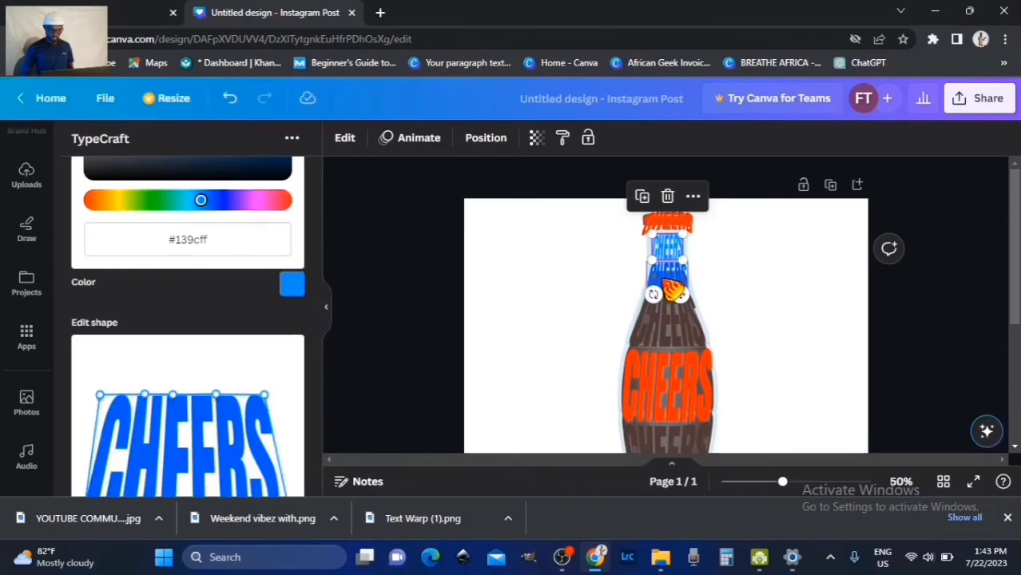
left_click(679, 289)
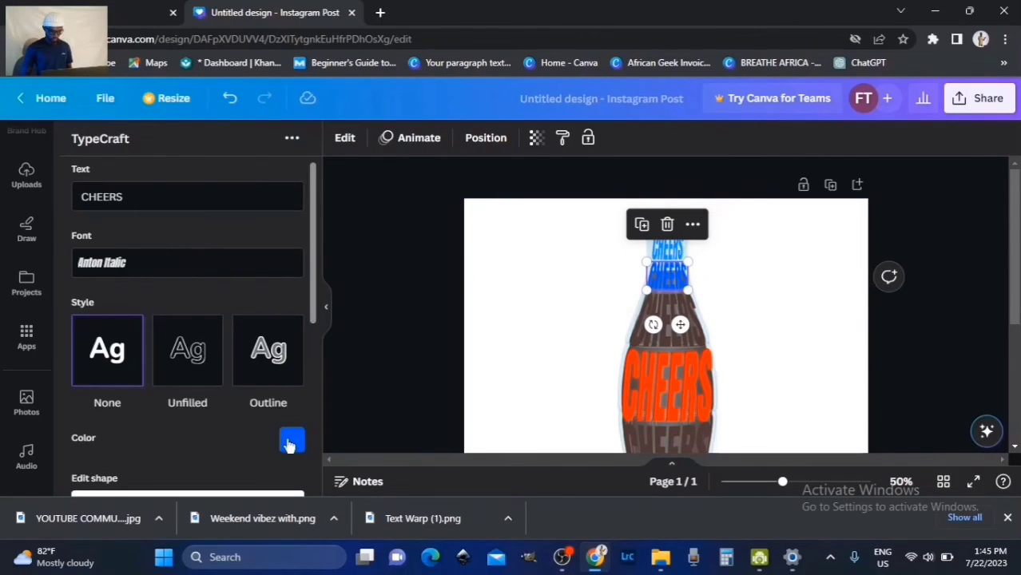
left_click(289, 440)
left_click(257, 393)
type("#12bcff")
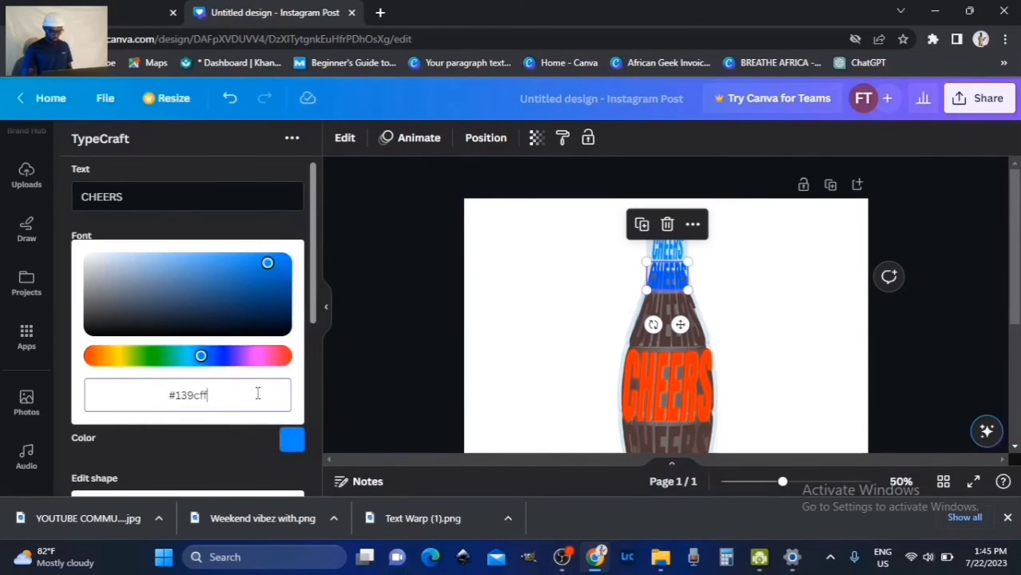
scroll(258, 393, "down", 5)
left_click(234, 440)
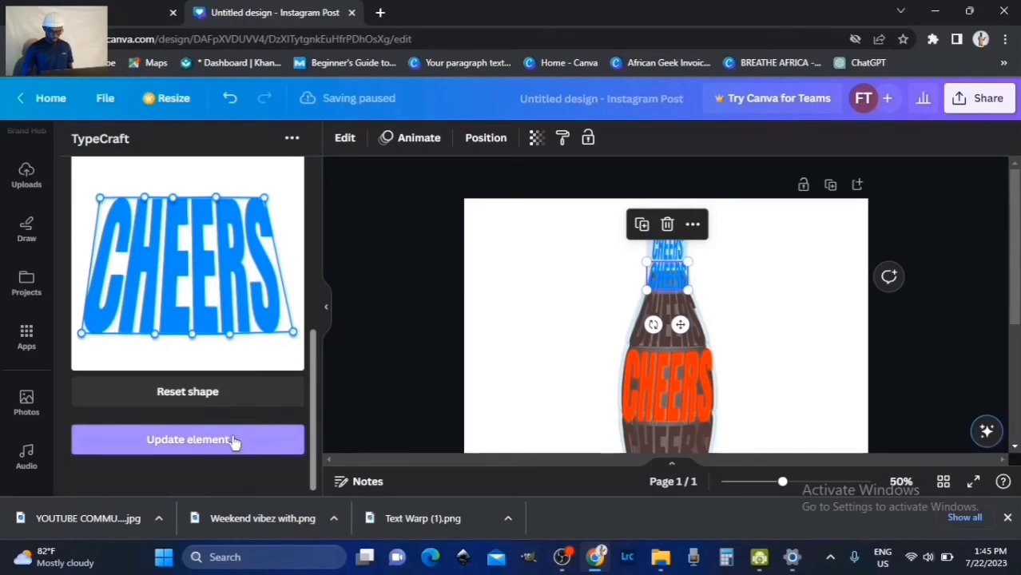
Lower the reference bottle image's transparency all the way so only the CHEERS texts show.
left_click(764, 358)
left_click(733, 334)
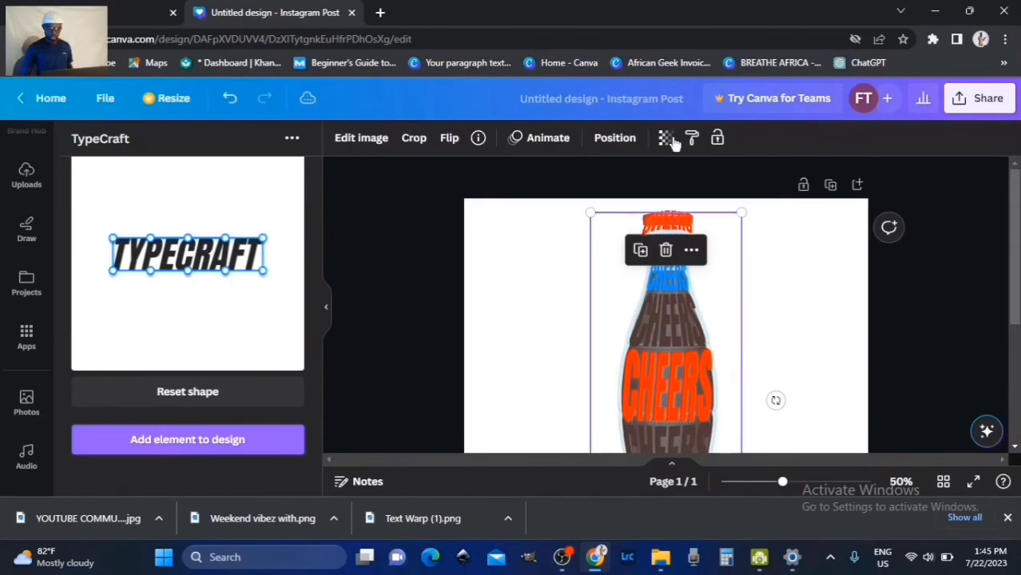
left_click(666, 137)
left_click_drag(646, 202, 474, 212)
left_click(512, 282)
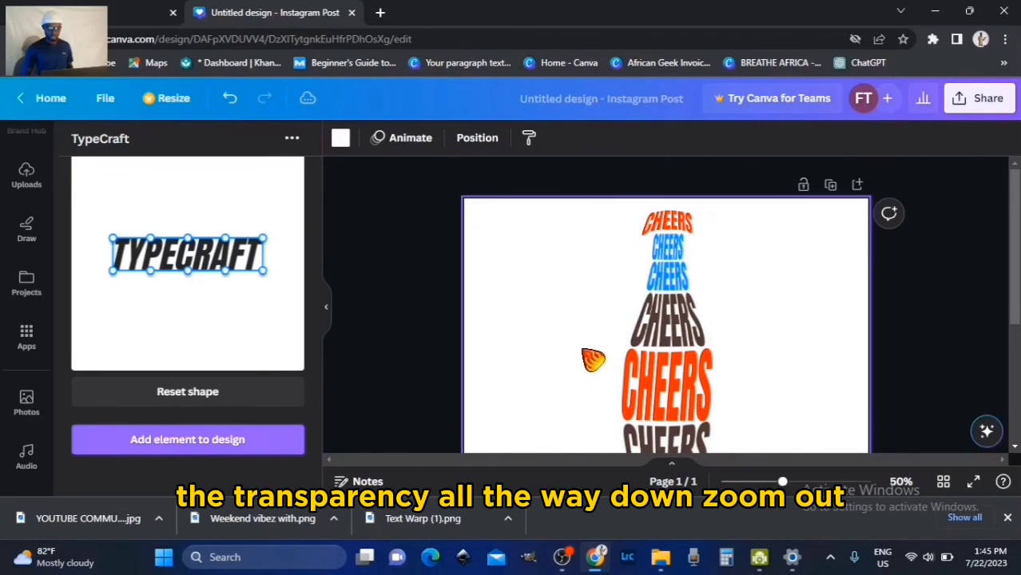
Check the whole bottle design, and shrink the red cap CHEERS to about the width of the neck text below it.
key("ctrl+minus")
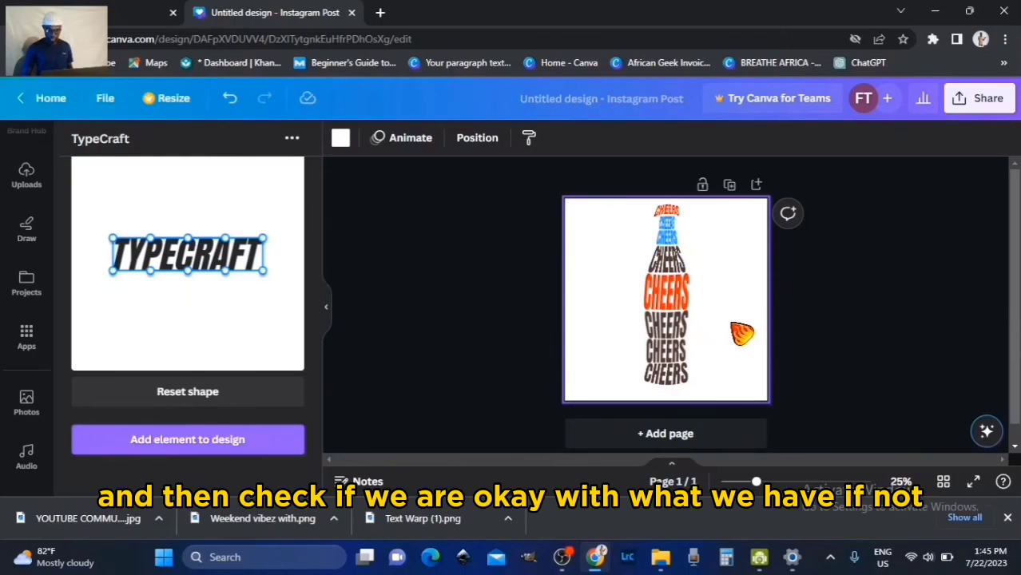
key("ctrl+plus")
key("ctrl+plus")
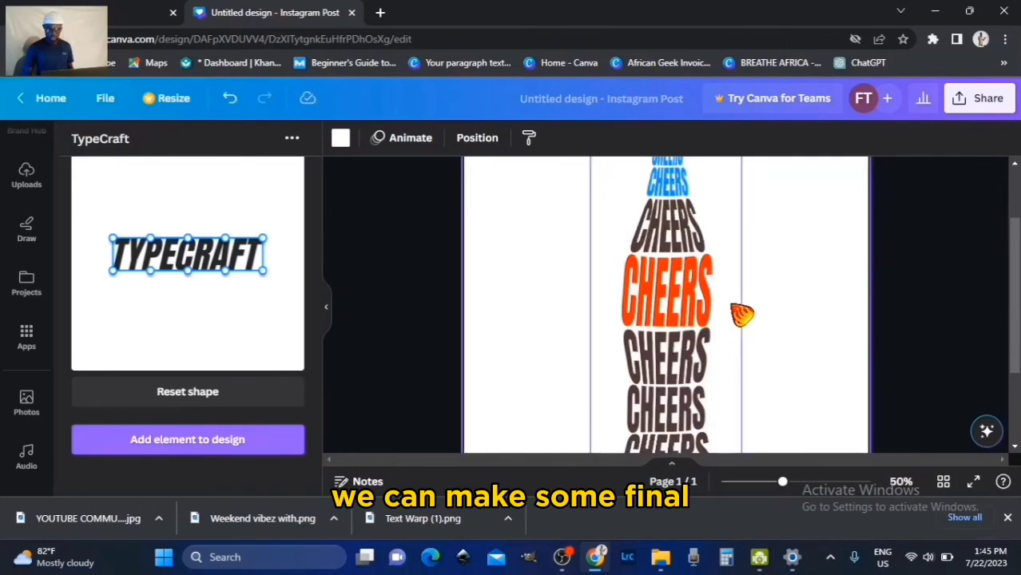
scroll(737, 314, "up", 3)
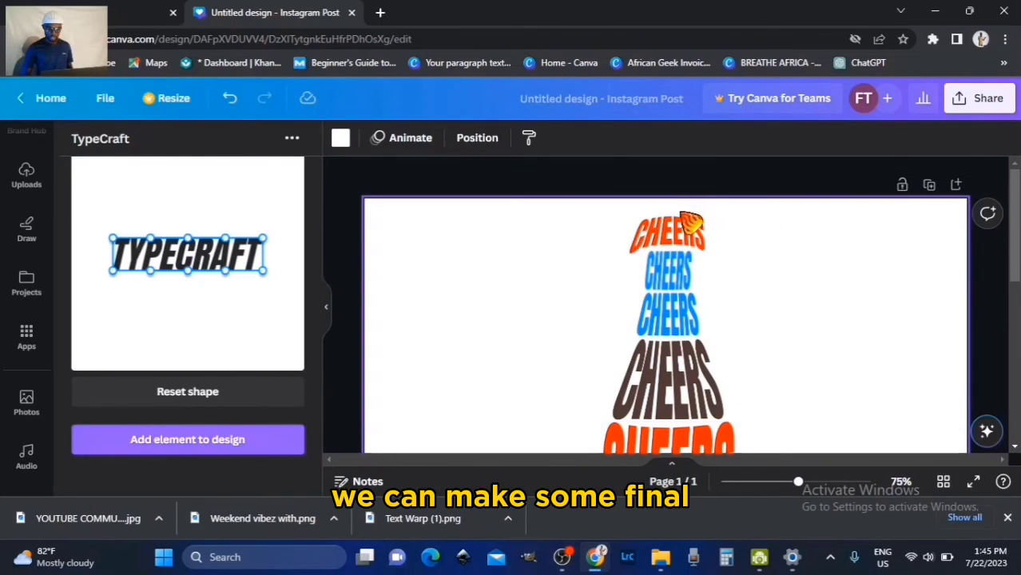
left_click(706, 239)
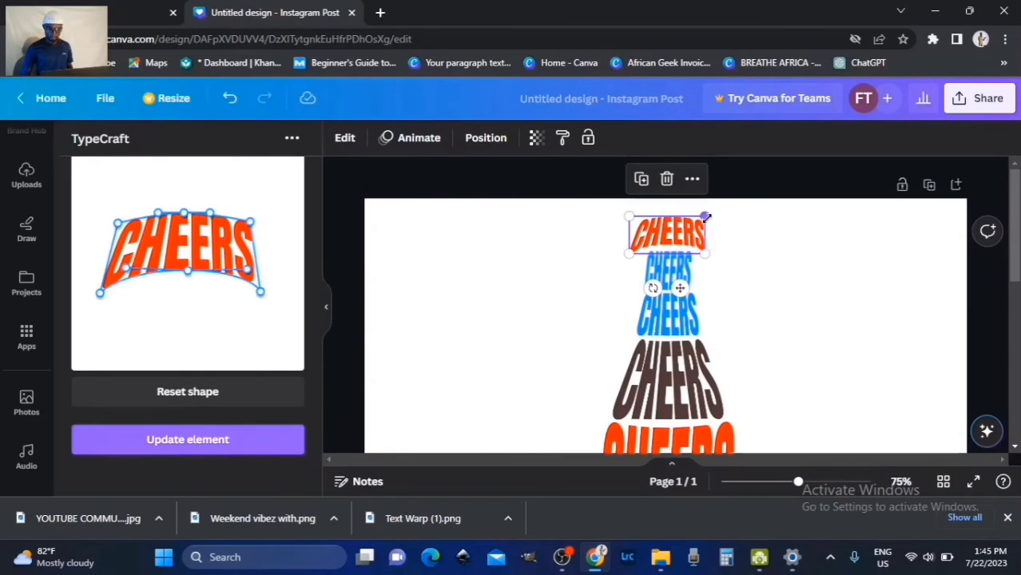
left_click_drag(706, 217, 714, 239)
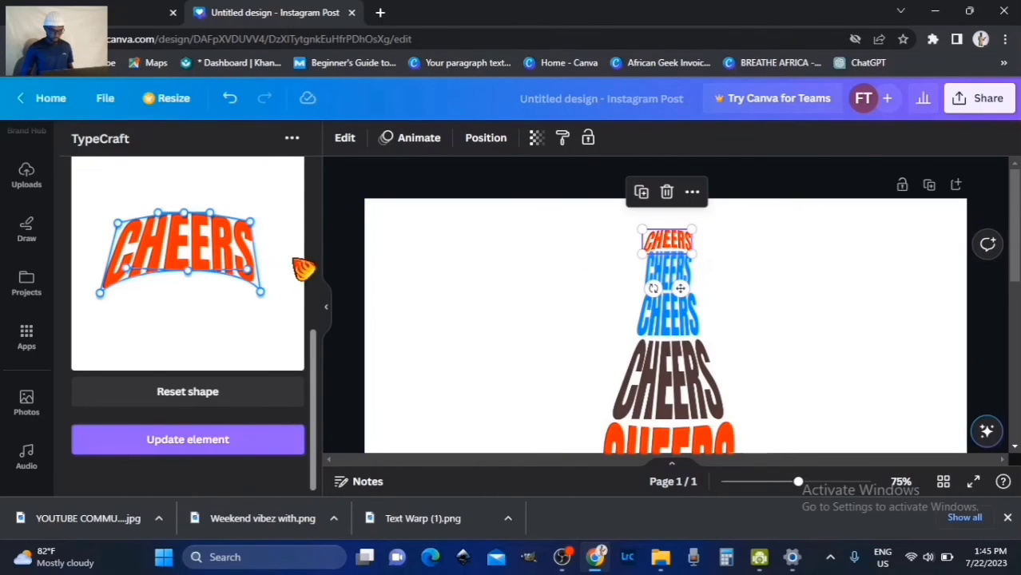
Flare the cap CHEERS's lower right corner outward, update the element, and enlarge it to about 113 by 54 above the neck.
left_click_drag(273, 292, 272, 287)
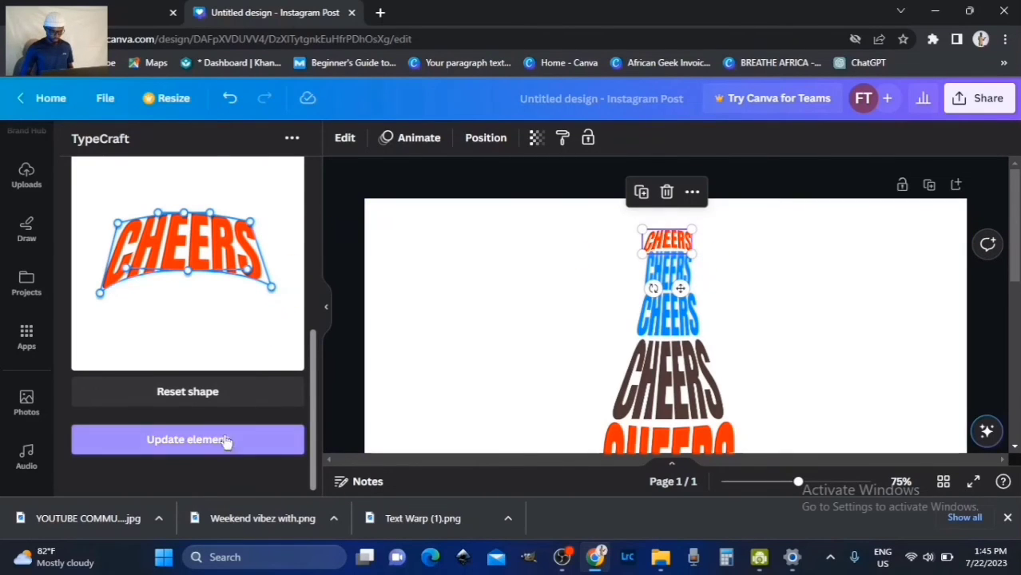
left_click(225, 441)
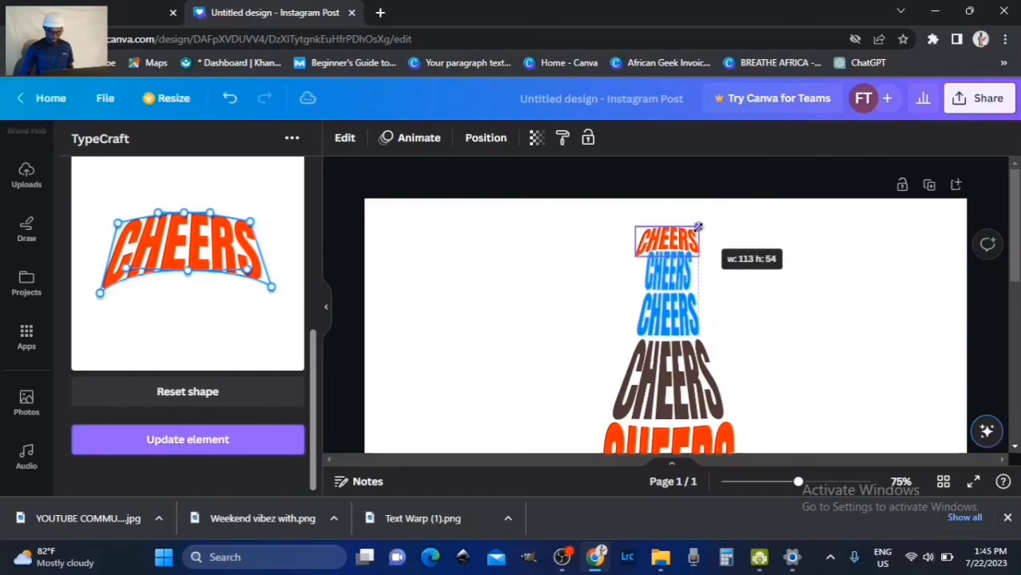
left_click(772, 270)
left_click(663, 238)
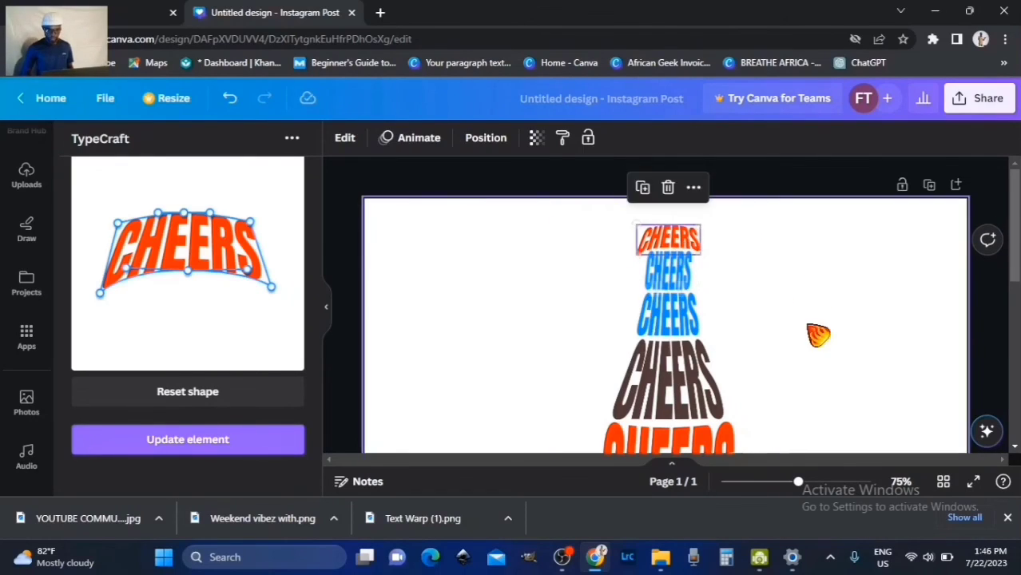
left_click(817, 334)
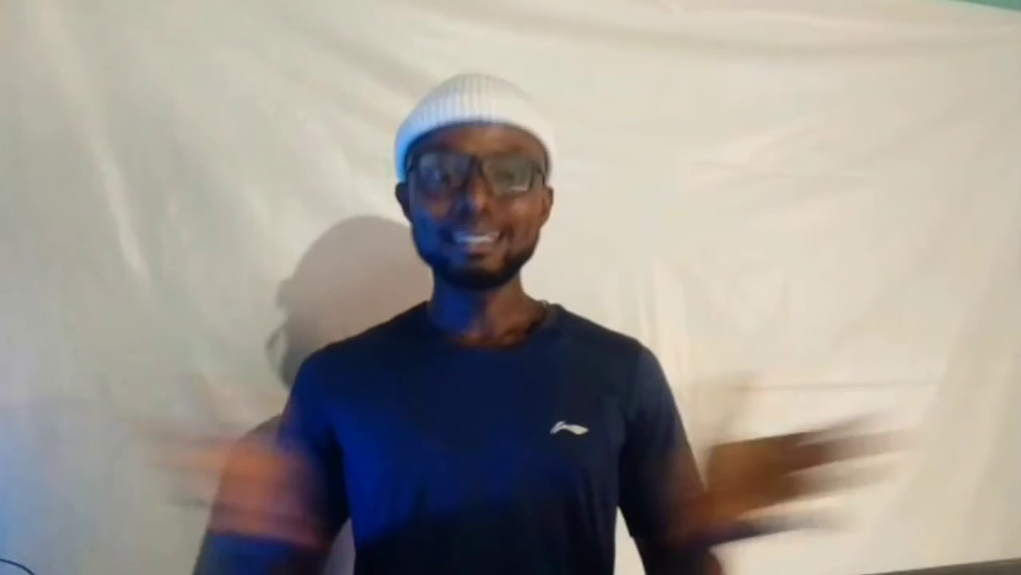